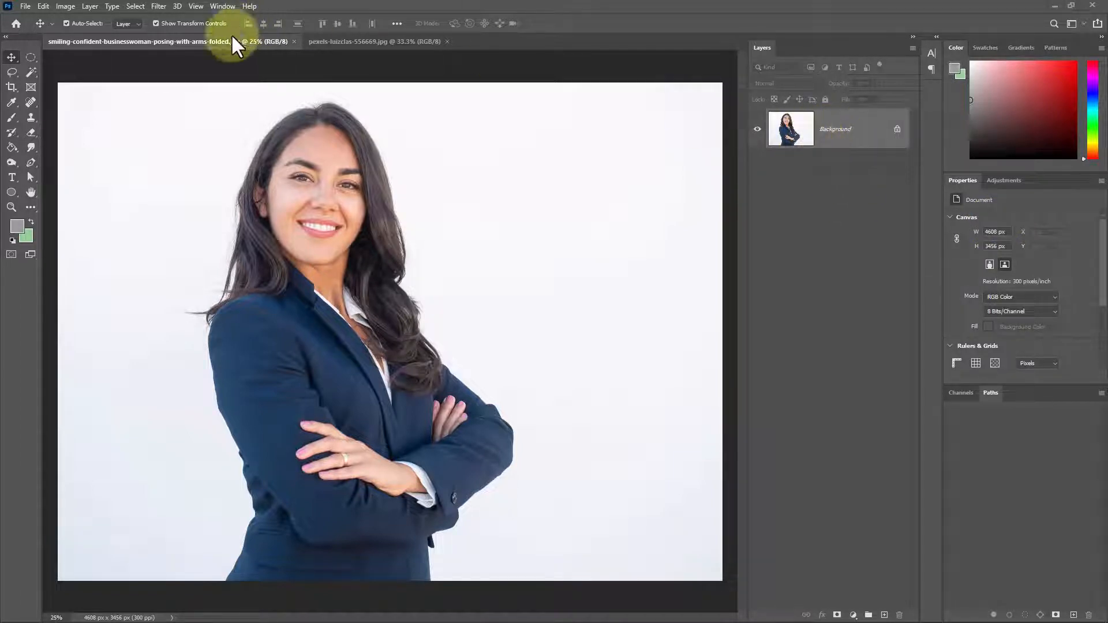
# Try adding a Reveal All layer mask to the businesswoman photo's background layer.
pyautogui.click(90, 7)
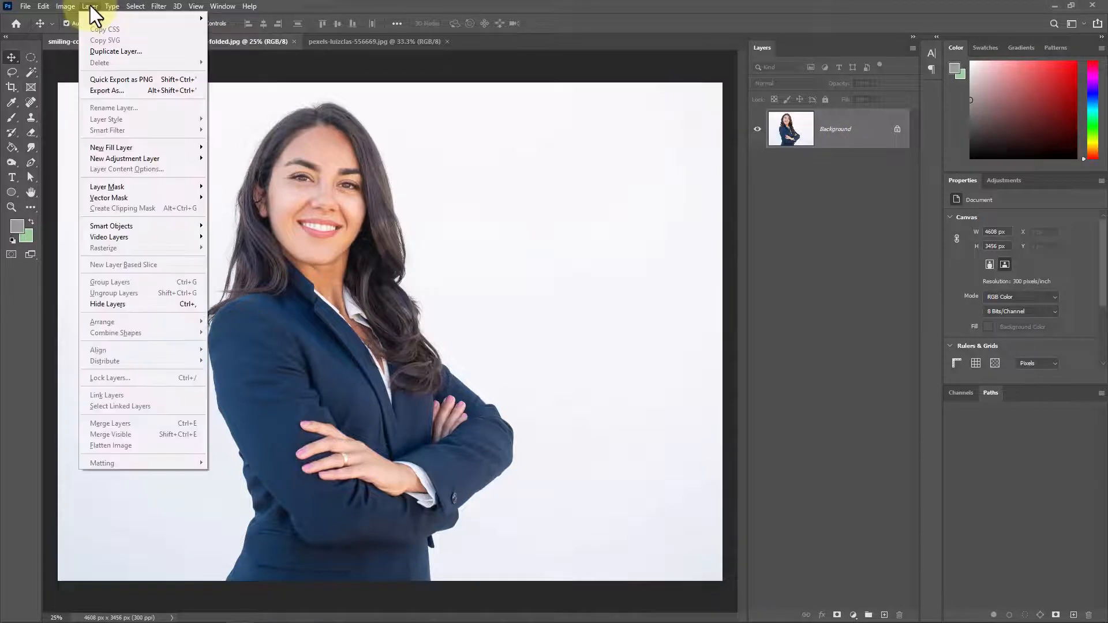
pyautogui.moveTo(147, 185)
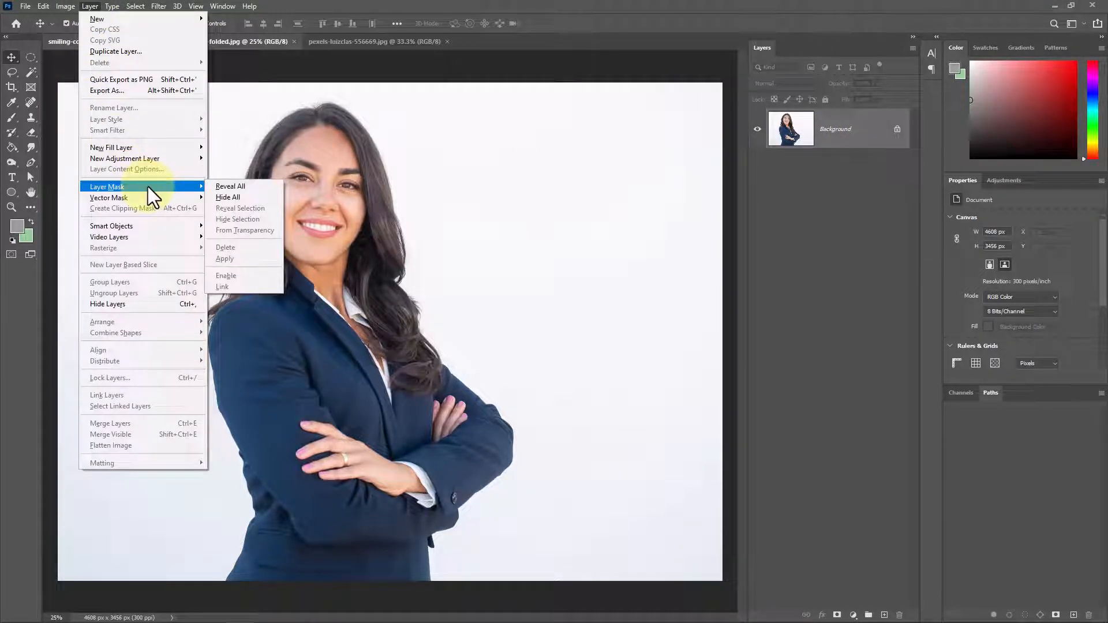
pyautogui.click(265, 188)
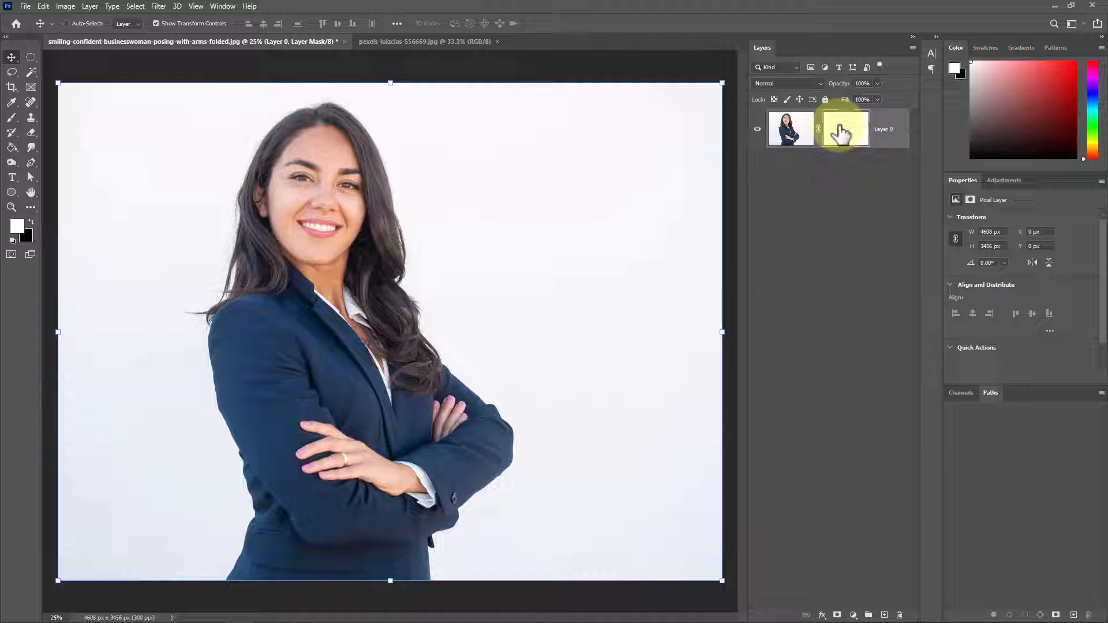
pyautogui.hotkey('ctrl', 'z')
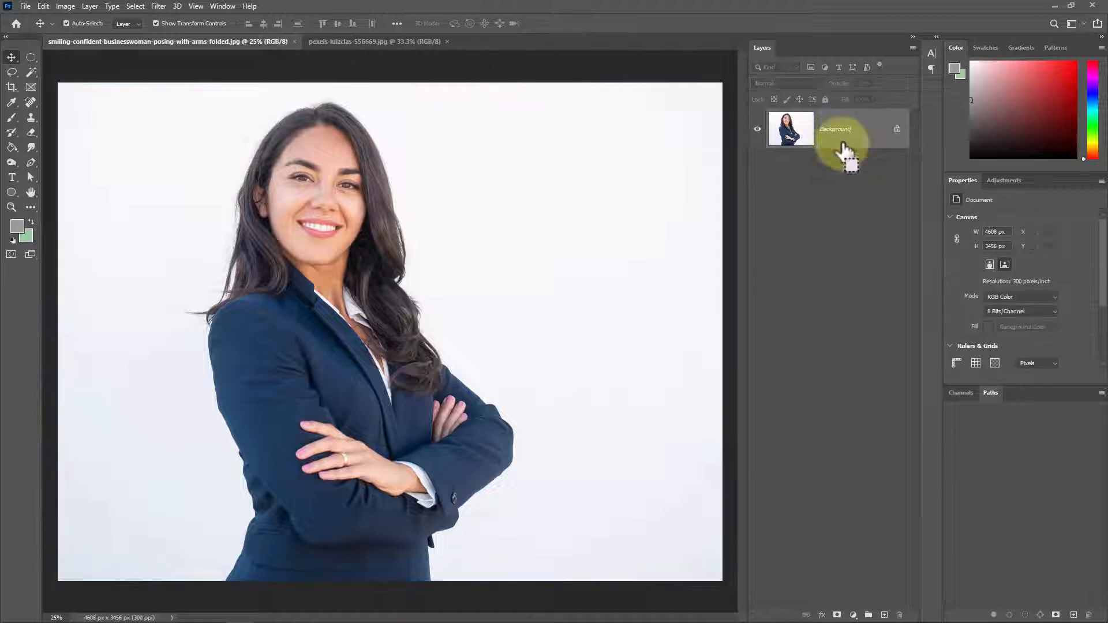
# Add a Hide All layer mask to the businesswoman photo and make the mask the active target.
pyautogui.click(90, 6)
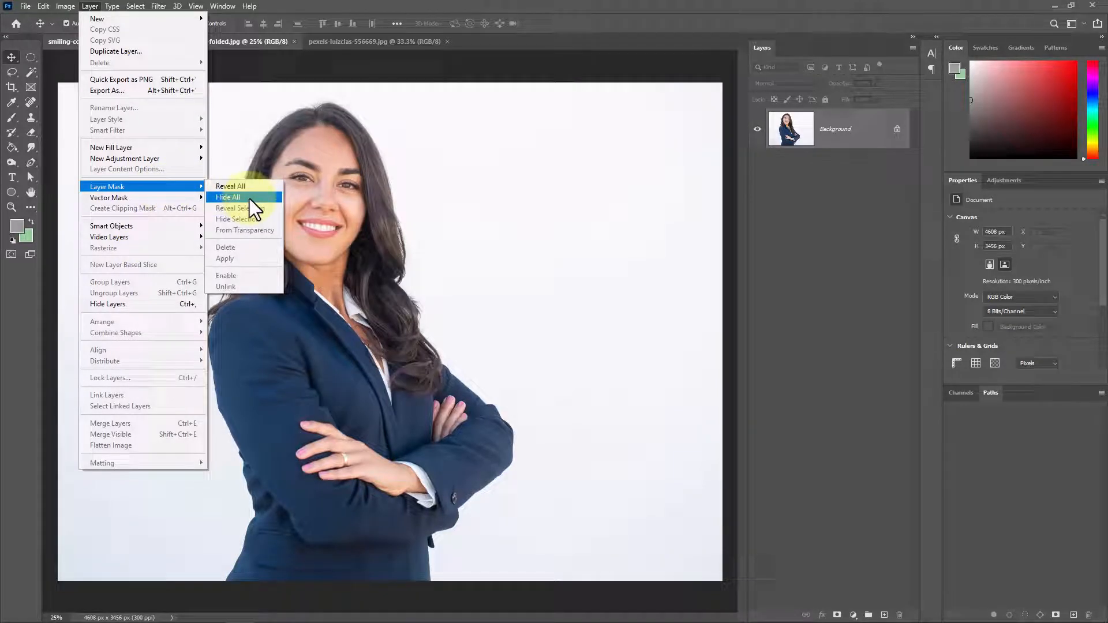
pyautogui.click(249, 199)
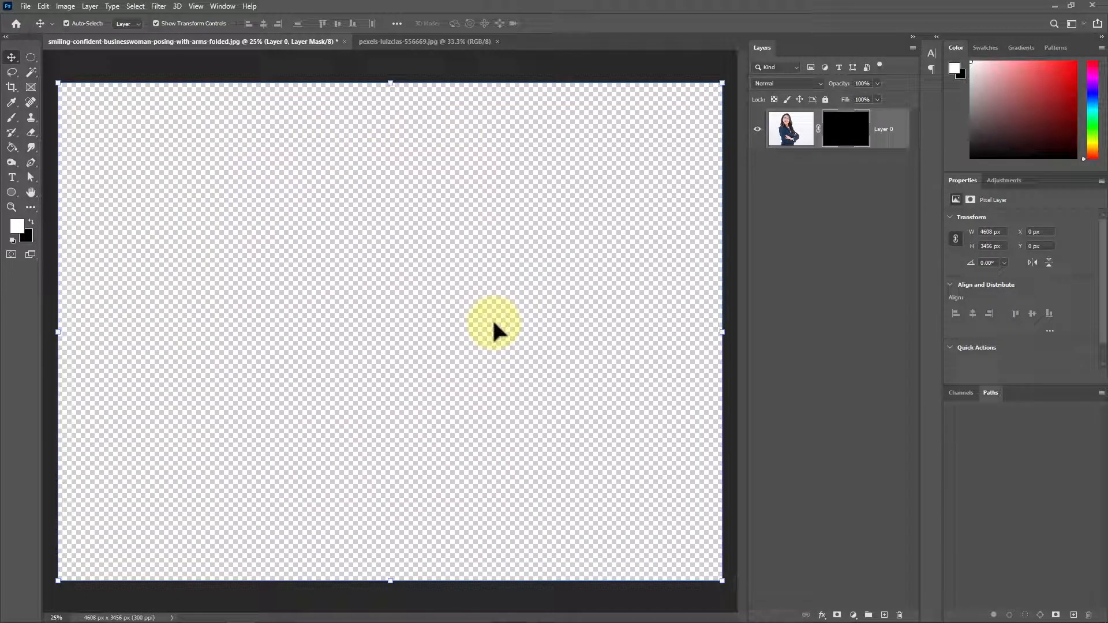
pyautogui.click(792, 131)
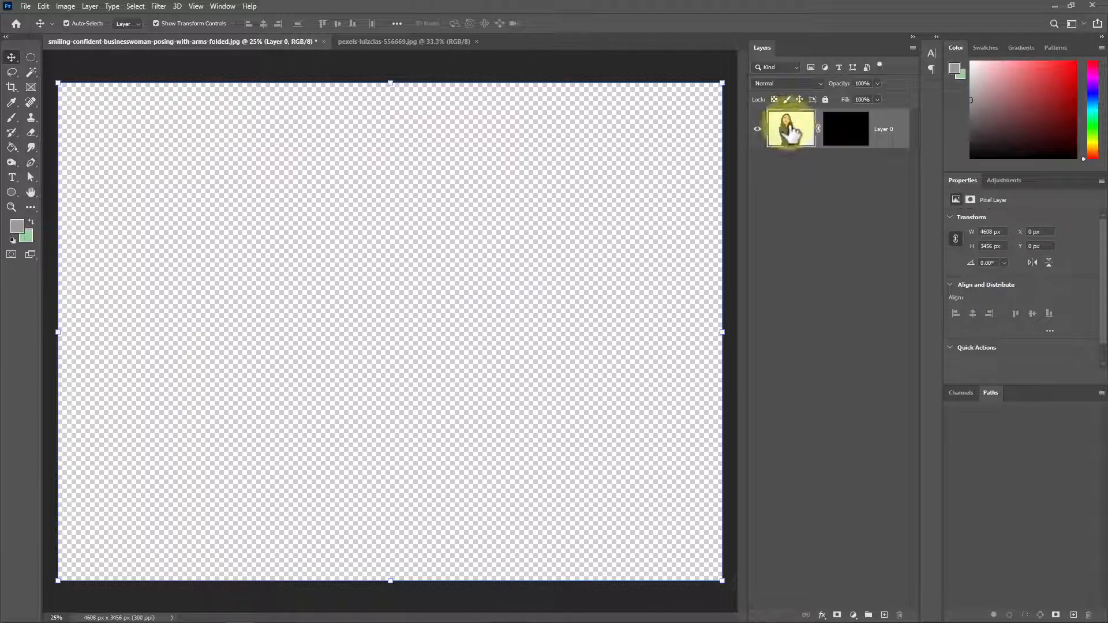
pyautogui.click(845, 138)
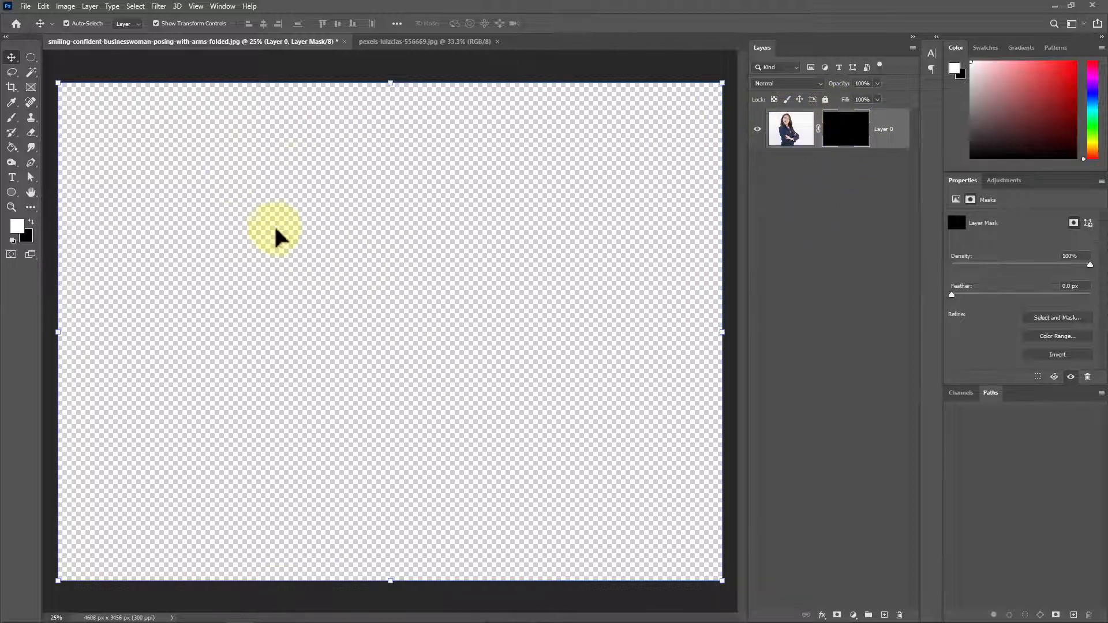
# Paint white on the mask with a 385 px Soft Round brush to reveal the woman's head, torso and nearby background.
pyautogui.press('b')
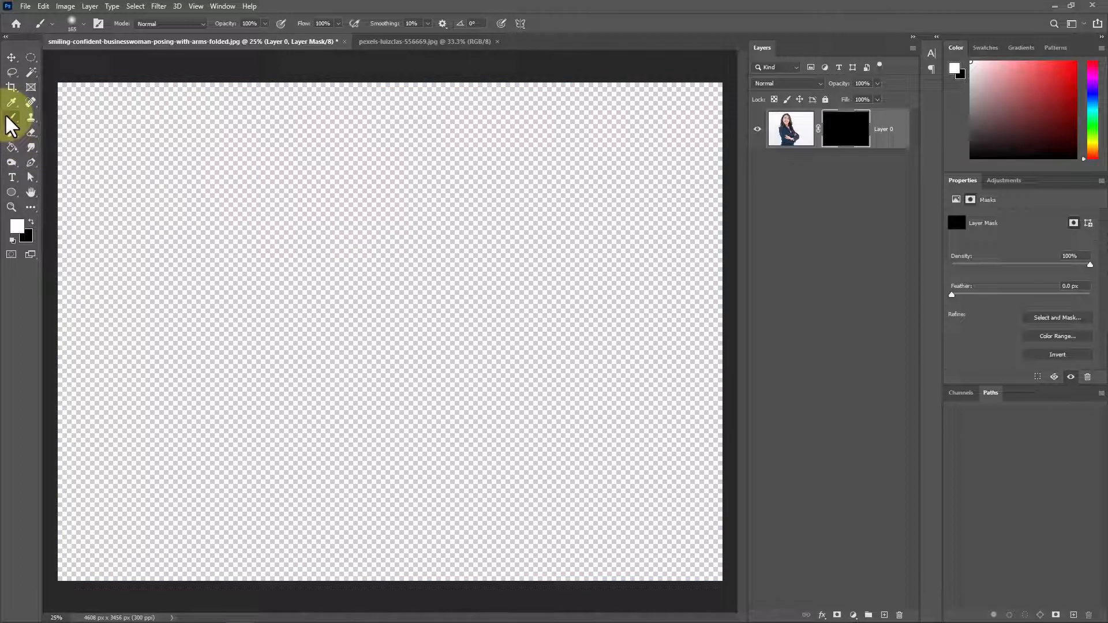
pyautogui.click(83, 25)
pyautogui.moveTo(113, 61); pyautogui.dragTo(127, 62)
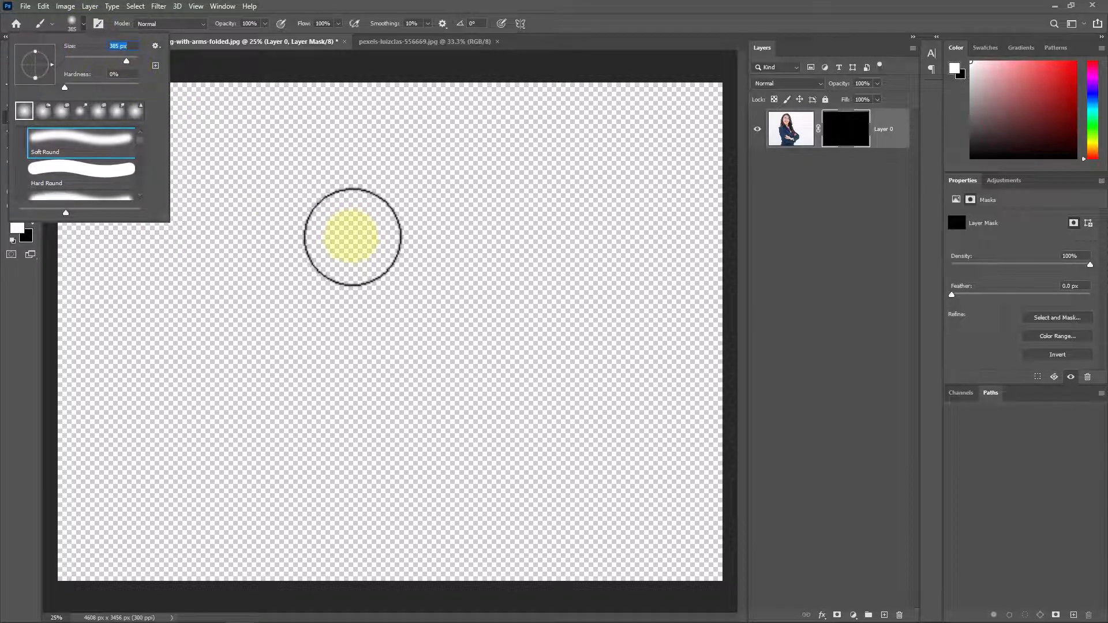
pyautogui.moveTo(356, 227)
pyautogui.mouseDown()
pyautogui.moveTo(321, 235)
pyautogui.moveTo(408, 279)
pyautogui.moveTo(381, 184)
pyautogui.moveTo(313, 229)
pyautogui.moveTo(407, 272)
pyautogui.moveTo(344, 176)
pyautogui.moveTo(268, 274)
pyautogui.moveTo(399, 317)
pyautogui.moveTo(415, 188)
pyautogui.moveTo(279, 175)
pyautogui.moveTo(277, 328)
pyautogui.moveTo(417, 297)
pyautogui.moveTo(377, 149)
pyautogui.moveTo(274, 177)
pyautogui.moveTo(271, 292)
pyautogui.moveTo(398, 329)
pyautogui.moveTo(437, 200)
pyautogui.moveTo(331, 138)
pyautogui.moveTo(299, 260)
pyautogui.moveTo(349, 230)
pyautogui.moveTo(368, 242)
pyautogui.moveTo(349, 232)
pyautogui.moveTo(357, 253)
pyautogui.moveTo(328, 309)
pyautogui.moveTo(326, 241)
pyautogui.moveTo(361, 288)
pyautogui.moveTo(345, 176)
pyautogui.moveTo(272, 199)
pyautogui.moveTo(309, 359)
pyautogui.moveTo(515, 277)
pyautogui.moveTo(469, 156)
pyautogui.moveTo(368, 159)
pyautogui.moveTo(311, 284)
pyautogui.moveTo(506, 333)
pyautogui.moveTo(505, 185)
pyautogui.moveTo(334, 192)
pyautogui.moveTo(468, 336)
pyautogui.moveTo(457, 152)
pyautogui.moveTo(278, 134)
pyautogui.moveTo(263, 389)
pyautogui.moveTo(535, 367)
pyautogui.moveTo(371, 143)
pyautogui.moveTo(318, 404)
pyautogui.moveTo(560, 223)
pyautogui.moveTo(331, 411)
pyautogui.moveTo(321, 319)
pyautogui.moveTo(403, 368)
pyautogui.moveTo(455, 336)
pyautogui.moveTo(423, 301)
pyautogui.mouseUp()
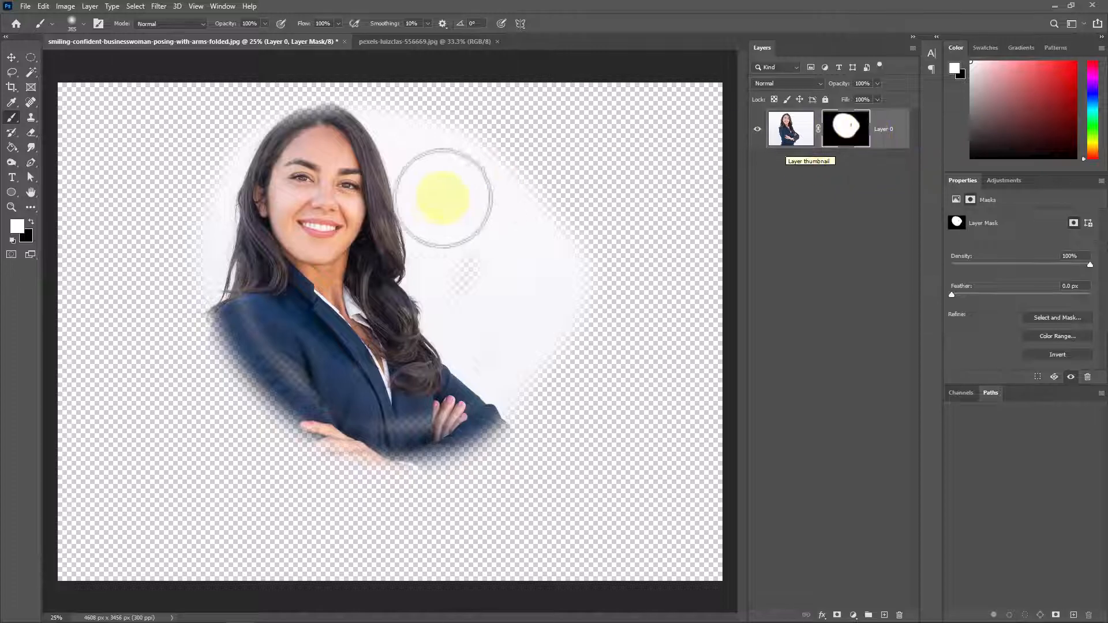
# Swap the foreground colour to black and paint on the mask to hide the white background on both sides of the woman.
pyautogui.click(30, 223)
pyautogui.moveTo(443, 123)
pyautogui.mouseDown()
pyautogui.moveTo(537, 202)
pyautogui.moveTo(576, 297)
pyautogui.moveTo(568, 421)
pyautogui.moveTo(486, 241)
pyautogui.moveTo(370, 125)
pyautogui.moveTo(422, 142)
pyautogui.moveTo(517, 292)
pyautogui.moveTo(526, 385)
pyautogui.moveTo(428, 188)
pyautogui.moveTo(459, 321)
pyautogui.moveTo(498, 386)
pyautogui.moveTo(439, 138)
pyautogui.mouseUp()
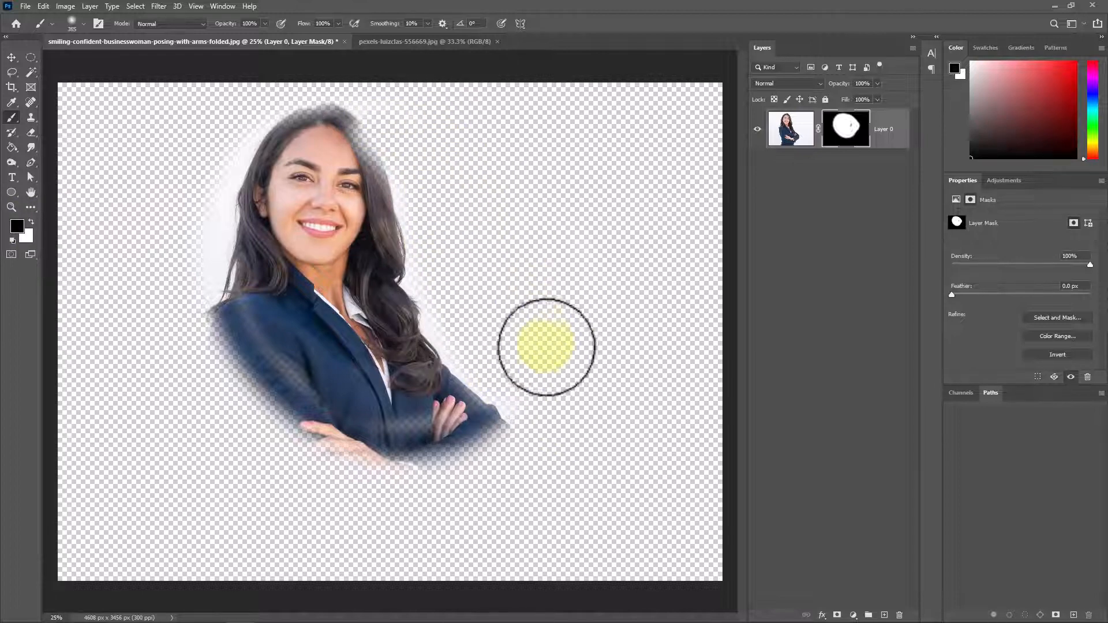
pyautogui.moveTo(196, 139)
pyautogui.mouseDown()
pyautogui.moveTo(169, 328)
pyautogui.moveTo(196, 184)
pyautogui.moveTo(229, 114)
pyautogui.moveTo(266, 90)
pyautogui.mouseUp()
pyautogui.moveTo(225, 210)
pyautogui.mouseDown()
pyautogui.moveTo(197, 309)
pyautogui.moveTo(127, 407)
pyautogui.mouseUp()
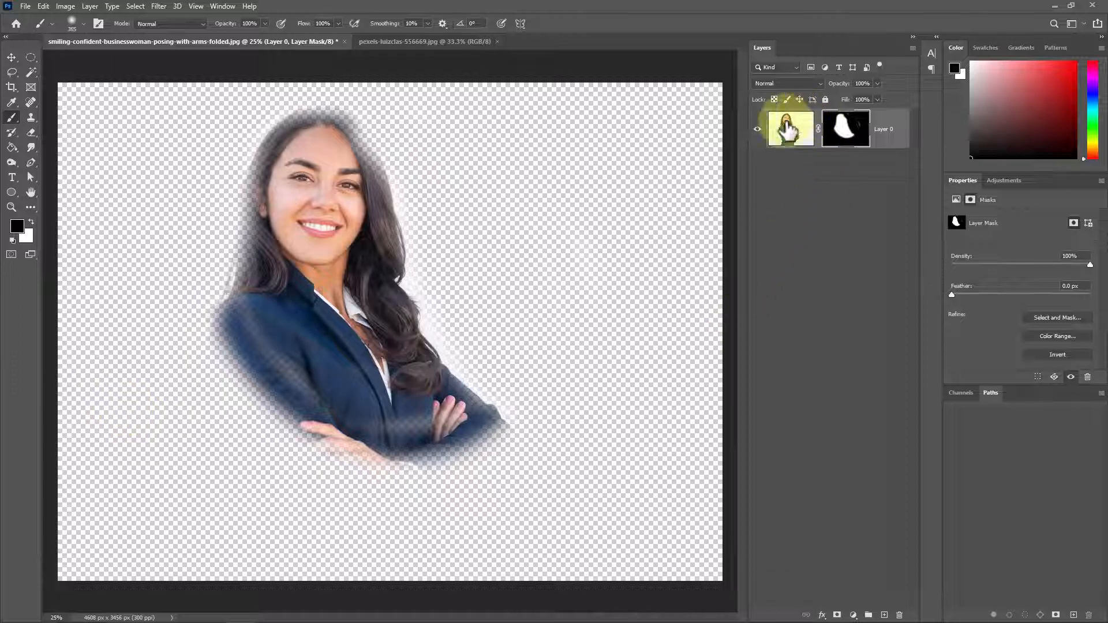
# Reselect the layer mask with black as foreground and paint away more along the woman's shoulder and hair edges.
pyautogui.click(787, 137)
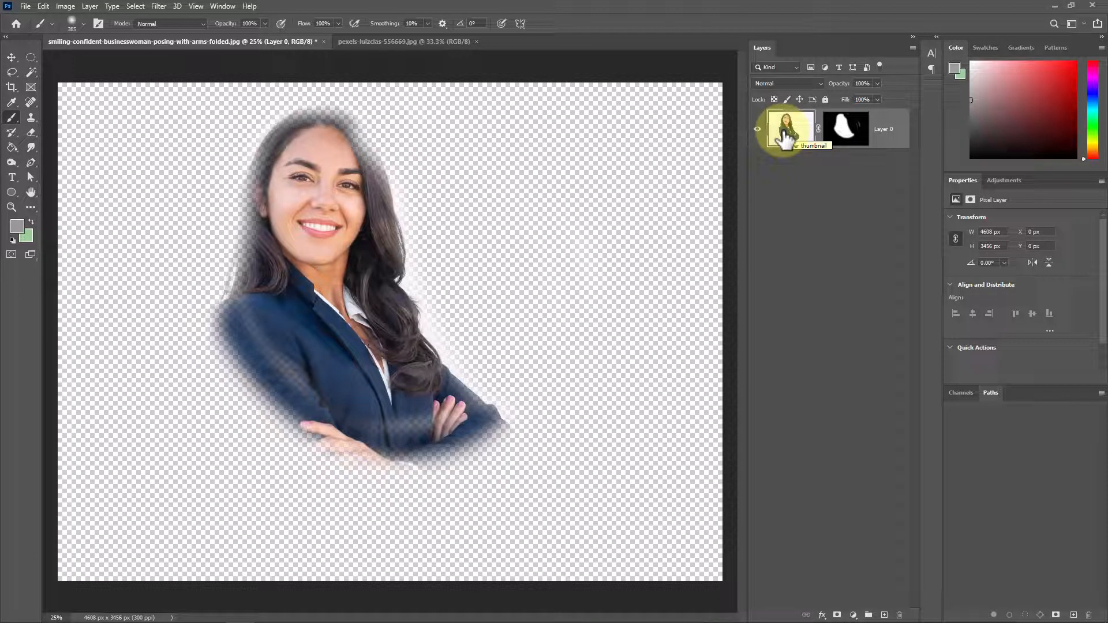
pyautogui.click(840, 138)
pyautogui.press('d')
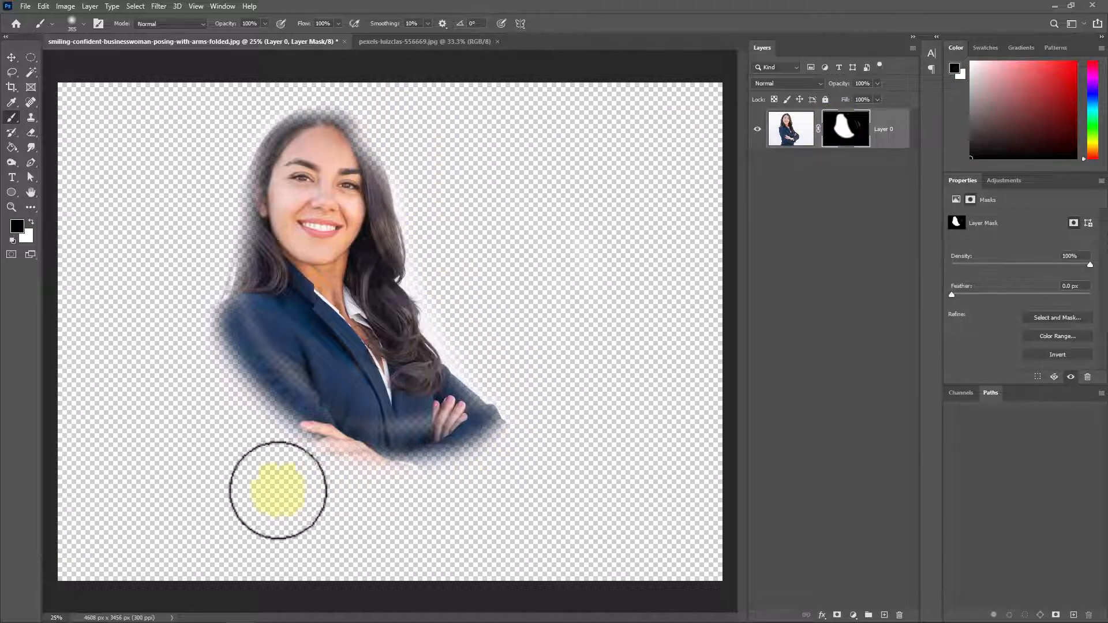
pyautogui.moveTo(203, 271); pyautogui.dragTo(430, 352)
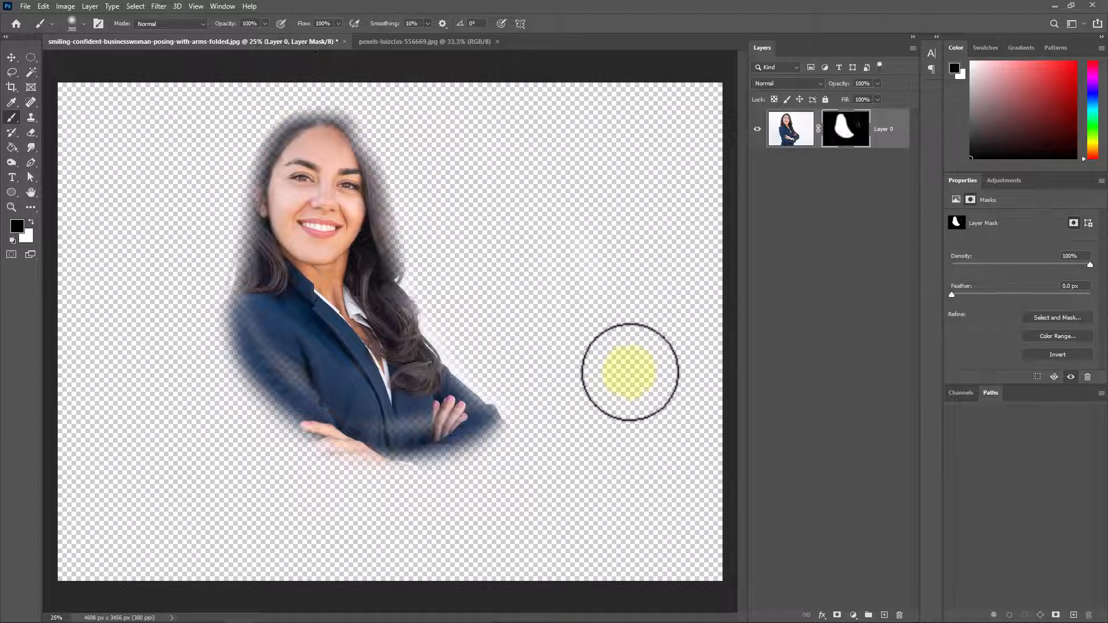
# Disable the layer mask on the woman's layer.
pyautogui.rightClick(839, 126)
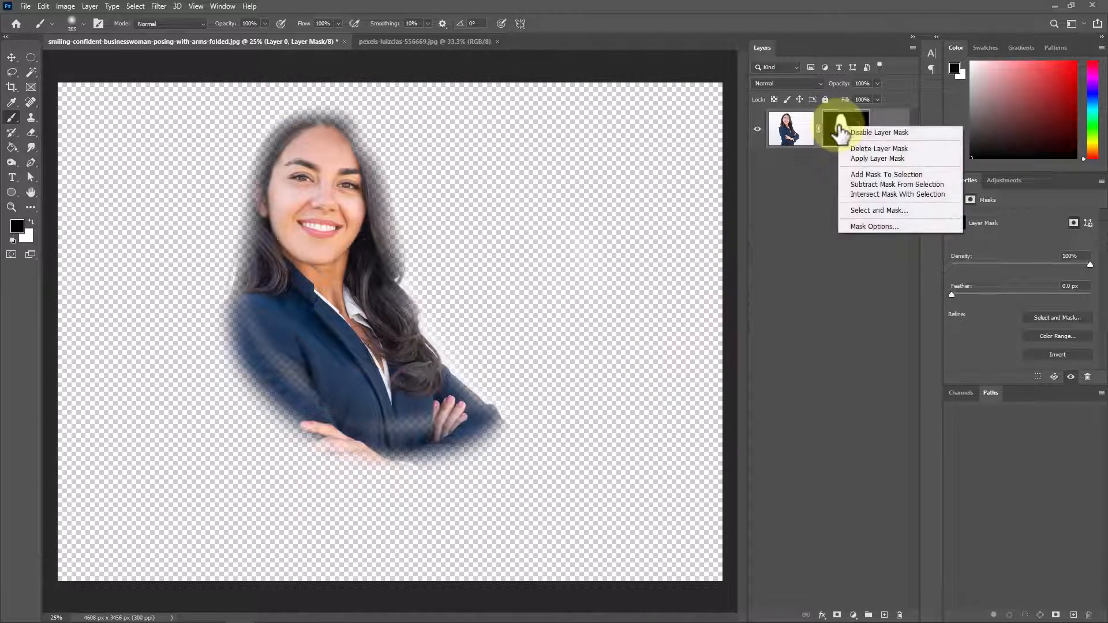
pyautogui.click(919, 135)
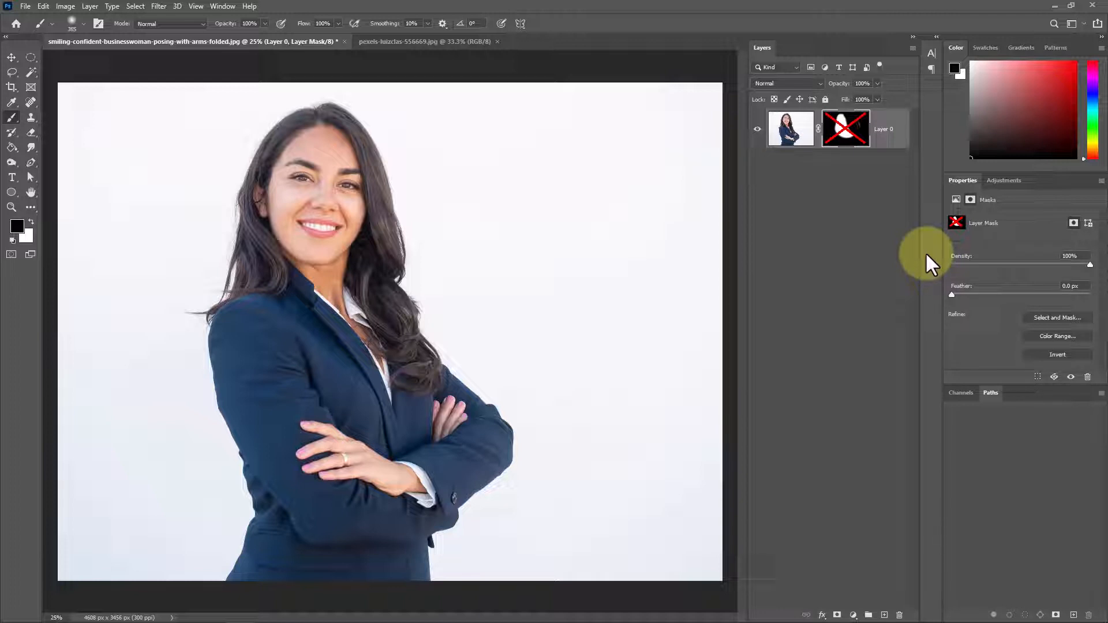
# Try deleting the disabled layer mask from the woman's layer.
pyautogui.rightClick(855, 128)
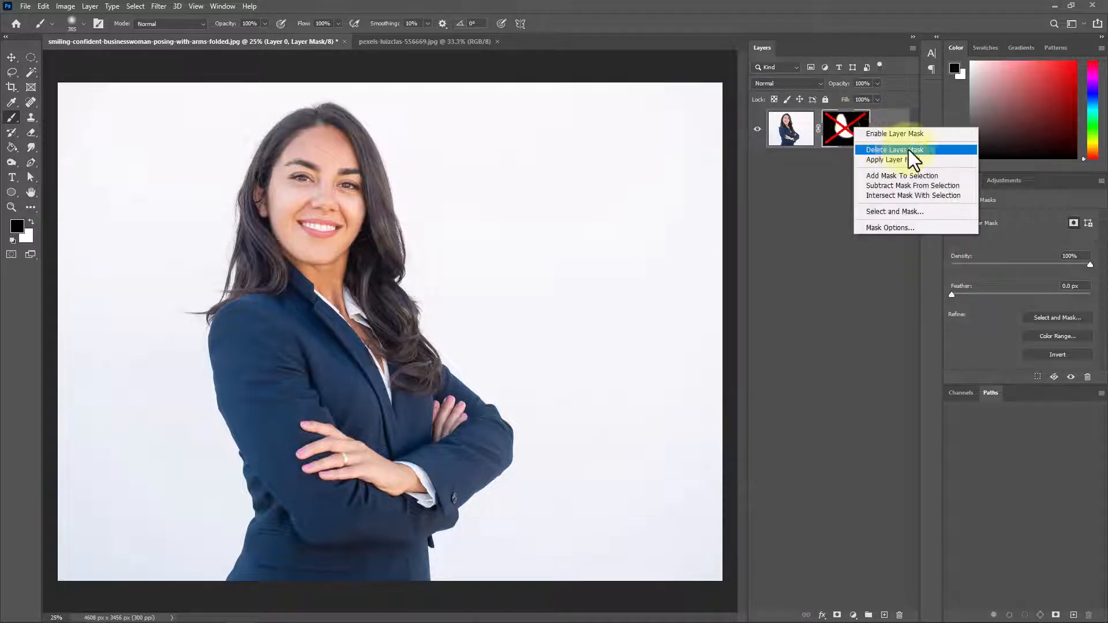
pyautogui.click(926, 150)
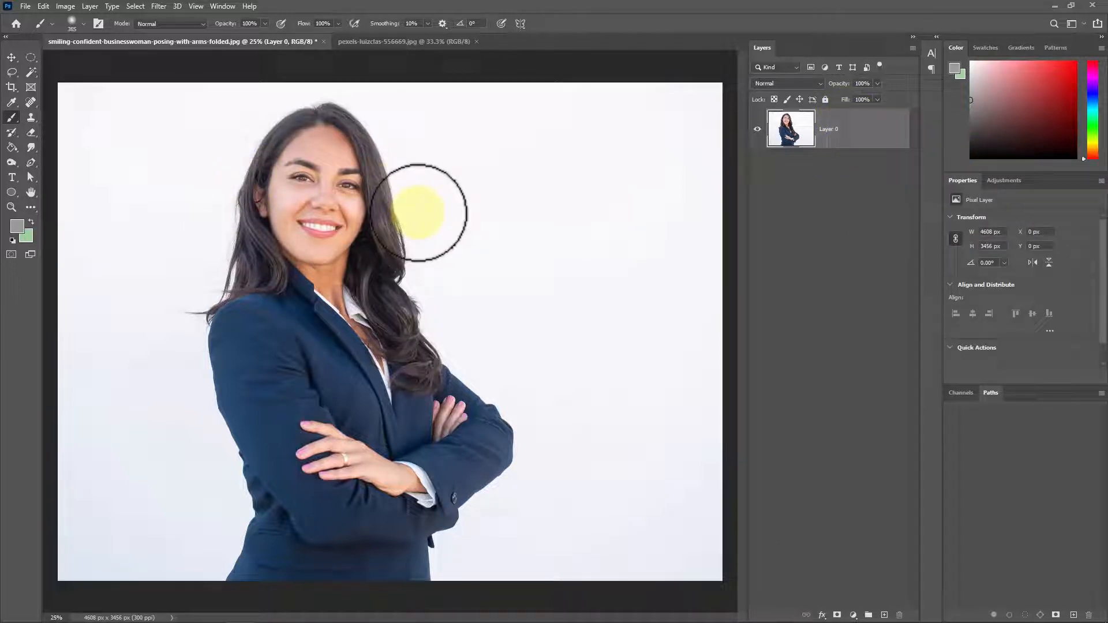
pyautogui.hotkey('ctrl', 'z')
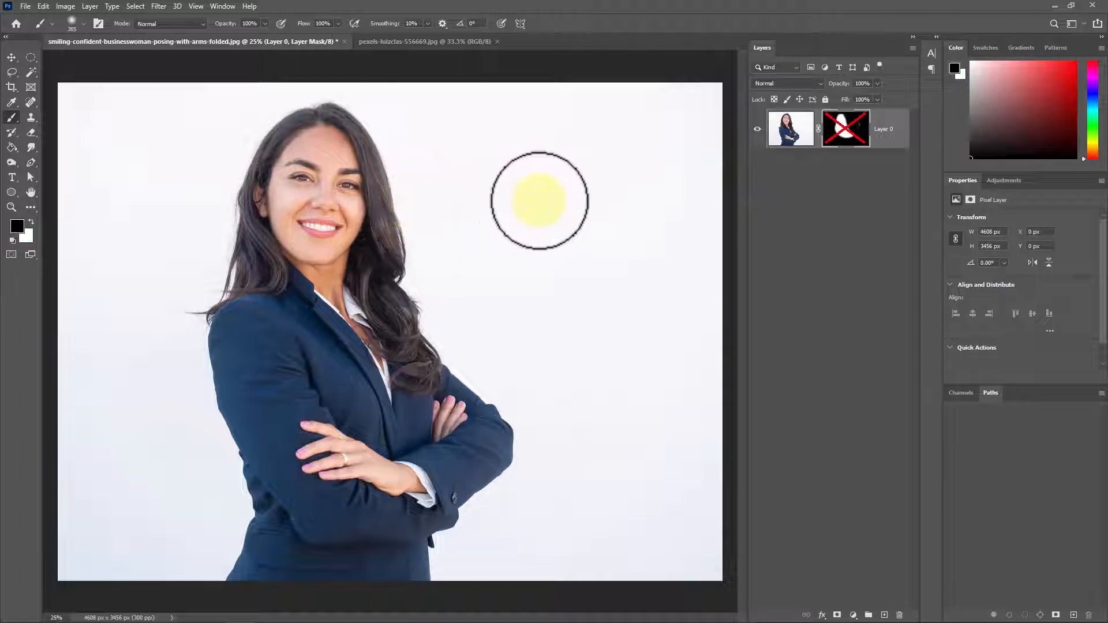
# Apply the layer mask permanently and move the cut-out woman to about X 688 px, Y 366 px.
pyautogui.rightClick(848, 128)
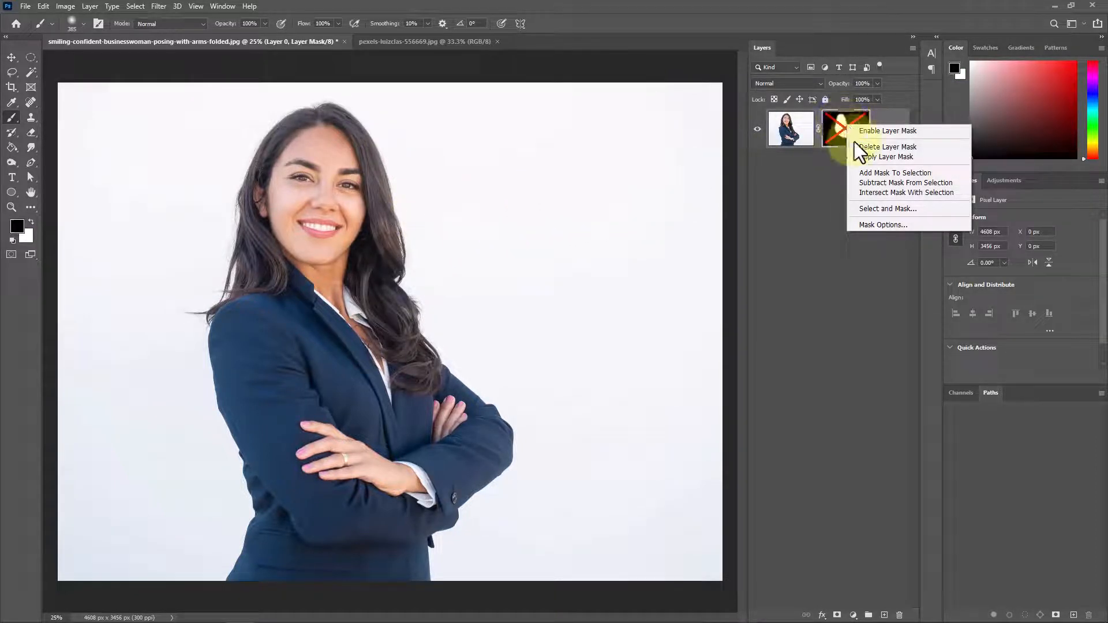
pyautogui.click(929, 158)
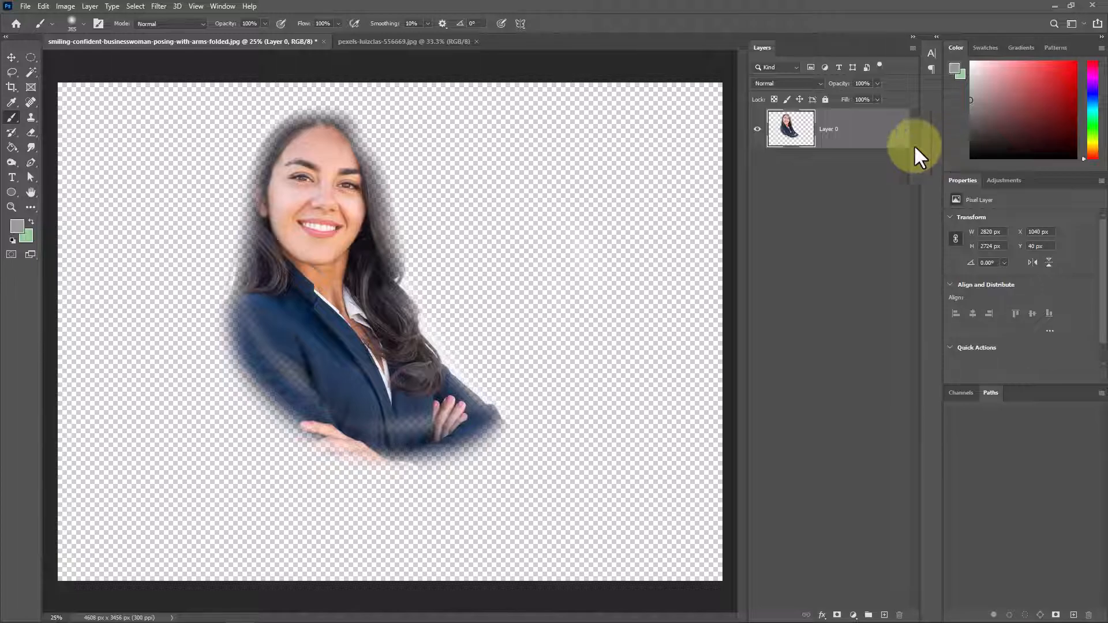
pyautogui.click(12, 58)
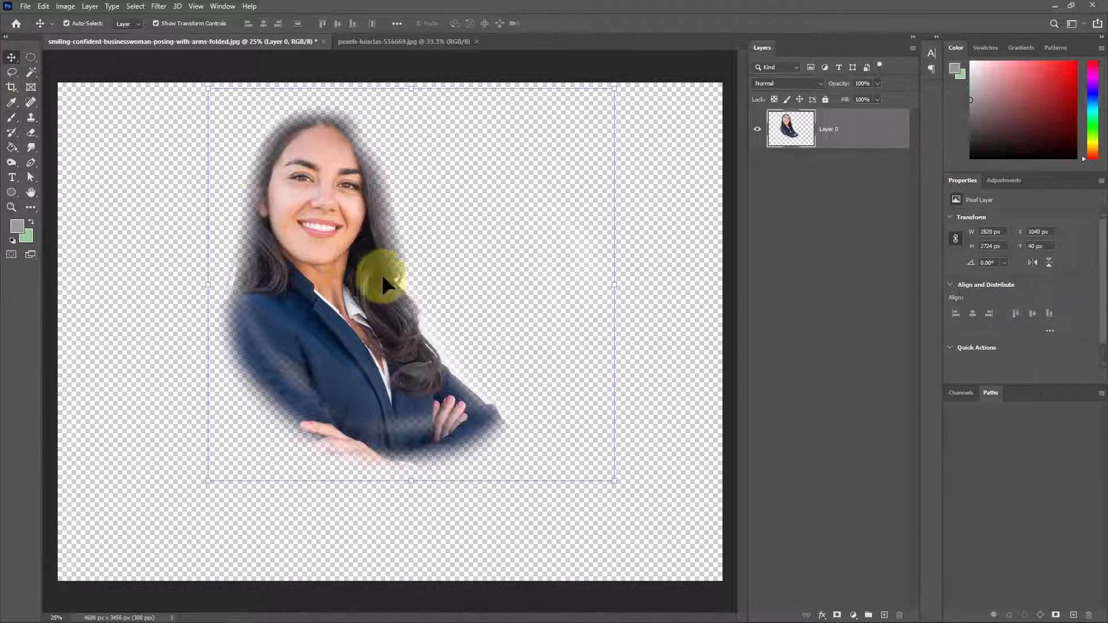
pyautogui.moveTo(383, 282); pyautogui.dragTo(276, 296)
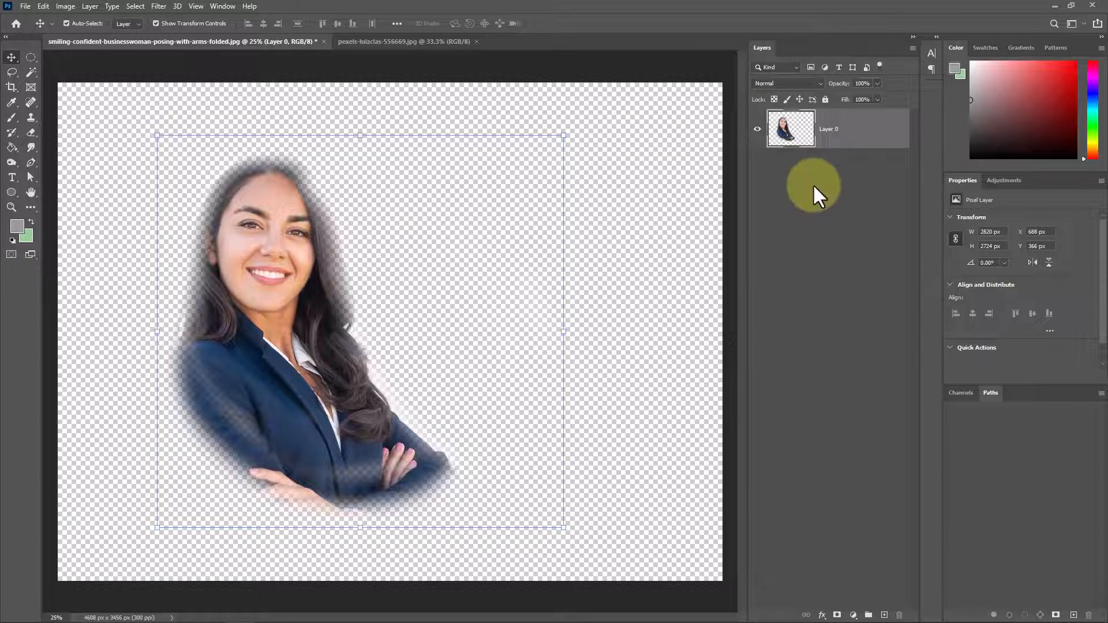
# Create a light coral pink Solid Color fill layer and place it beneath the cut-out woman.
pyautogui.click(89, 6)
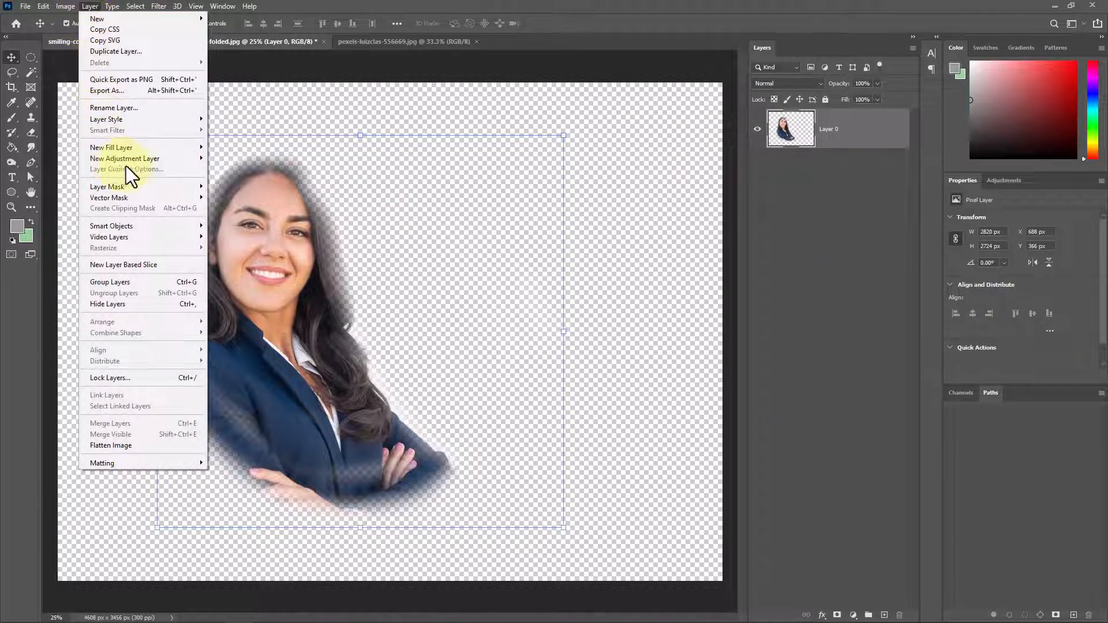
pyautogui.moveTo(142, 150)
pyautogui.click(213, 147)
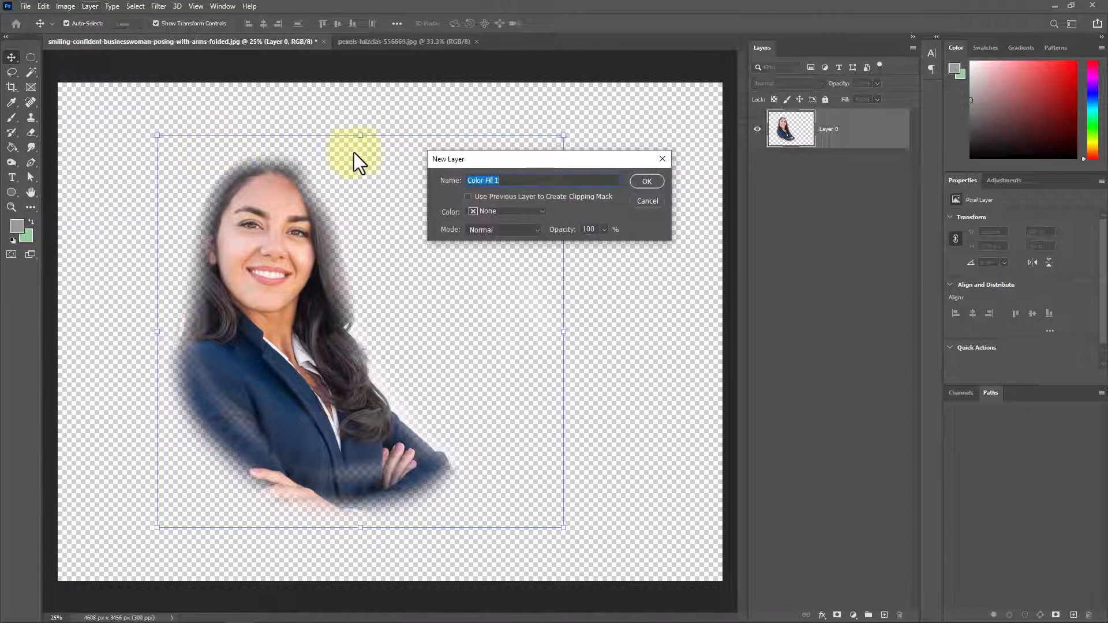
pyautogui.click(639, 181)
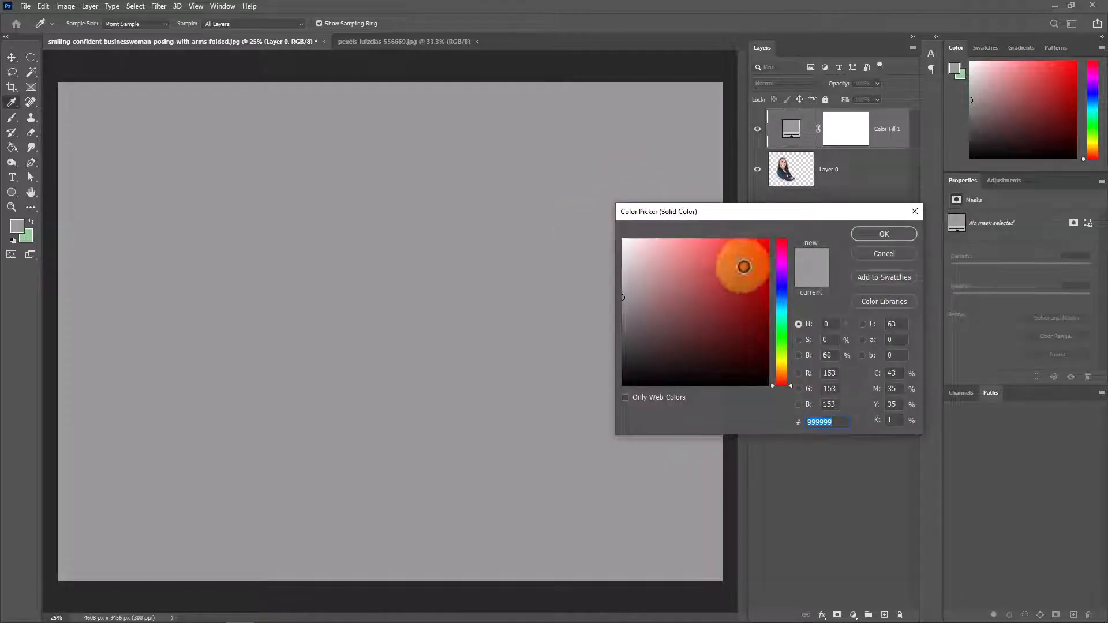
pyautogui.moveTo(742, 265); pyautogui.dragTo(690, 240)
pyautogui.click(883, 234)
pyautogui.moveTo(885, 138); pyautogui.dragTo(874, 191)
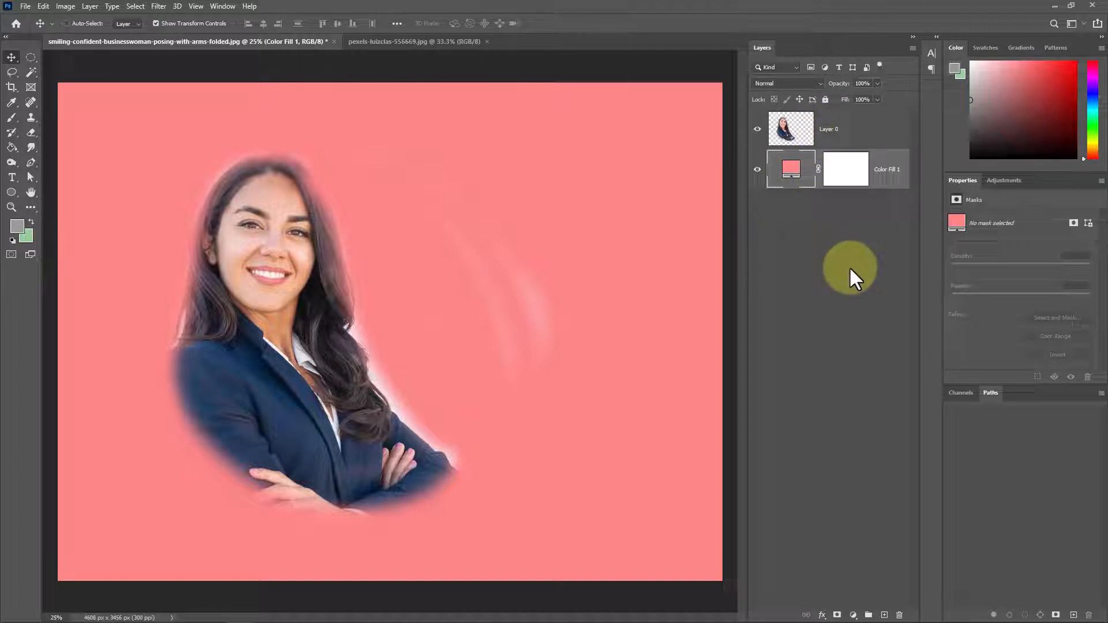
# Undo the colour fill layer, the move and the applied mask, back to the disabled layer mask.
pyautogui.hotkey('ctrl', 'z')
pyautogui.hotkey('ctrl', 'z')
pyautogui.hotkey('ctrl', 'z')
pyautogui.hotkey('ctrl', 'z')
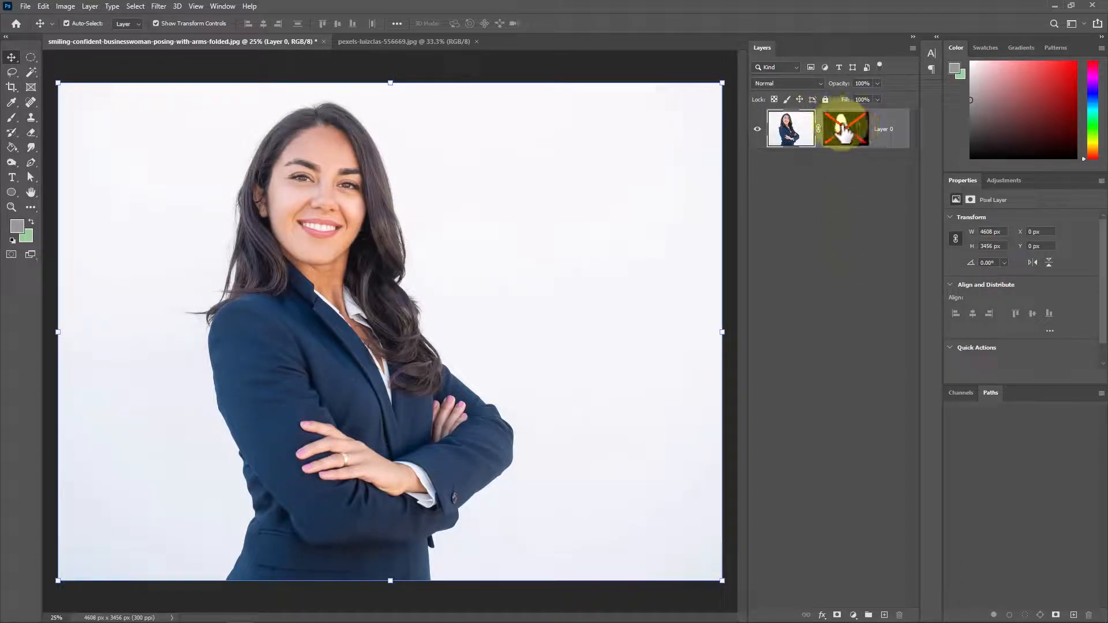
# Load the disabled layer mask as a selection with Add Mask To Selection.
pyautogui.rightClick(843, 127)
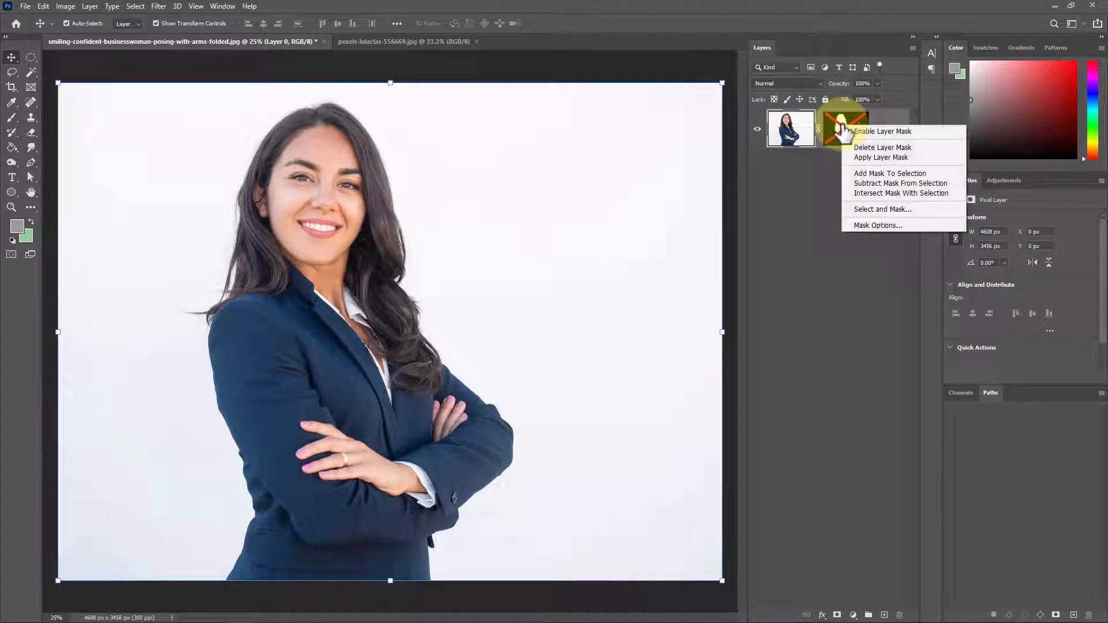
pyautogui.click(927, 172)
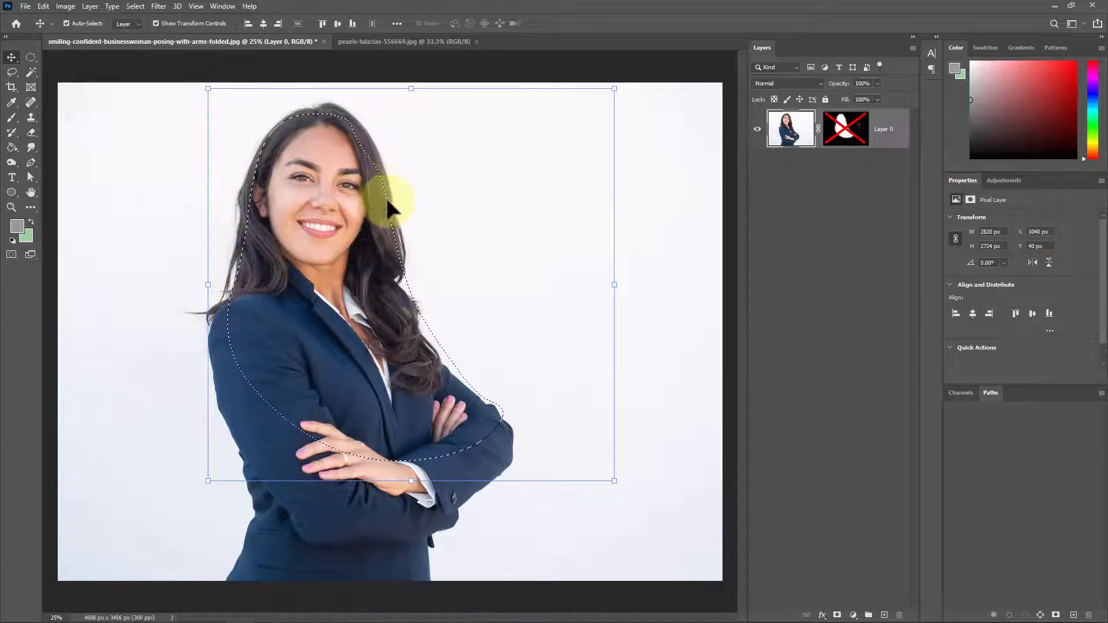
# Enable the layer mask to compare it with the selection outline, and disable it again.
pyautogui.rightClick(846, 138)
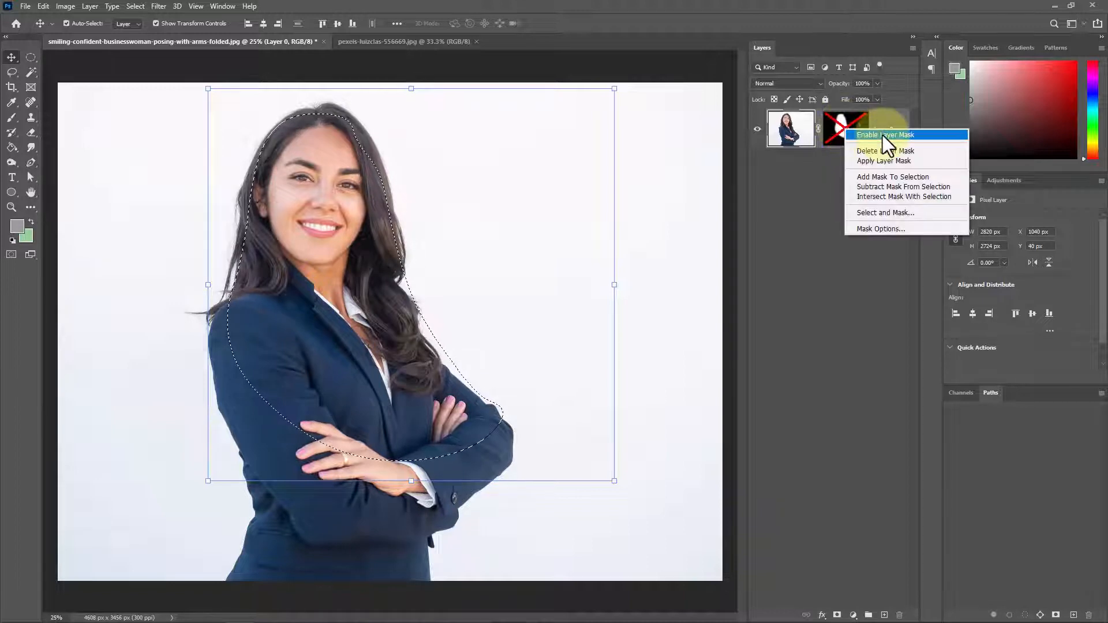
pyautogui.click(882, 134)
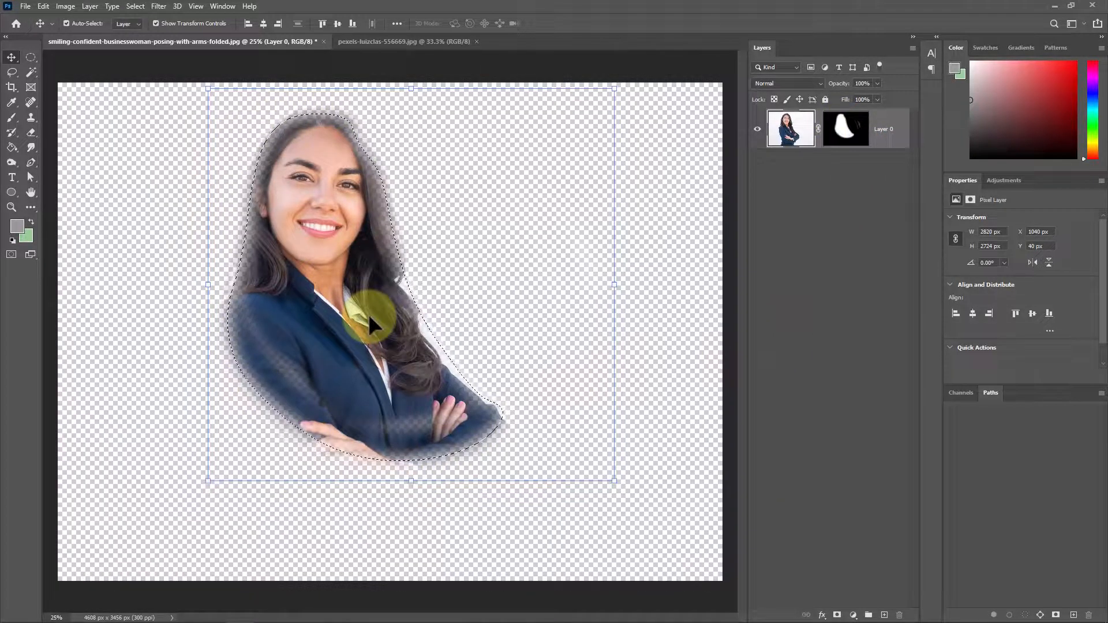
pyautogui.keyDown('shift'); pyautogui.click(850, 136); pyautogui.keyUp('shift')
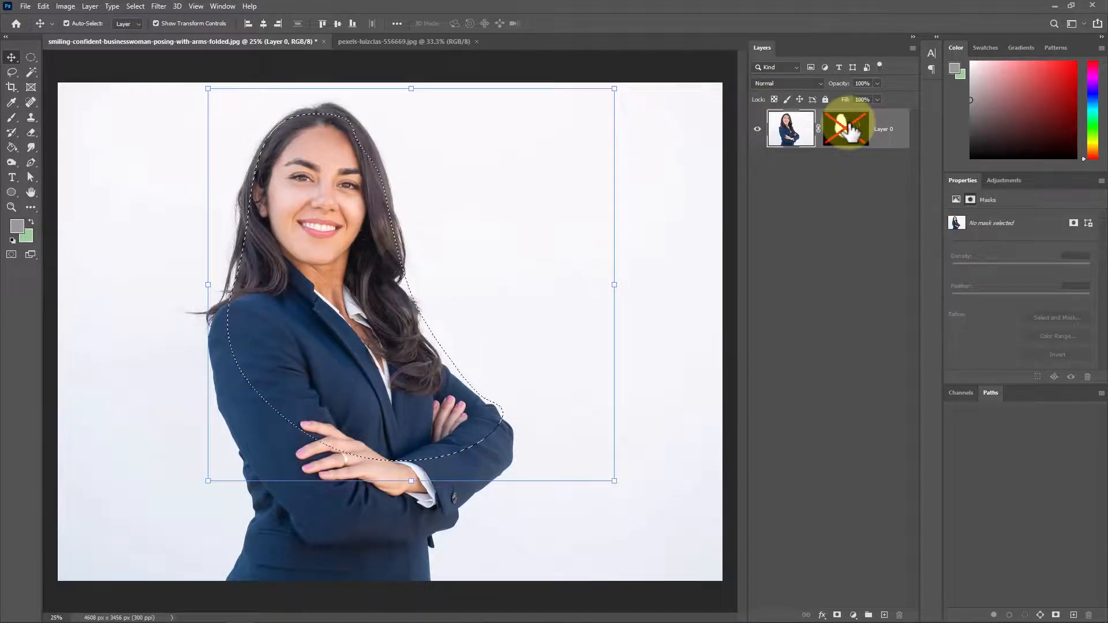
# Toggle the layer mask on and off repeatedly to compare the masked and full photo, leaving it disabled.
pyautogui.keyDown('shift'); pyautogui.click(848, 129); pyautogui.keyUp('shift')
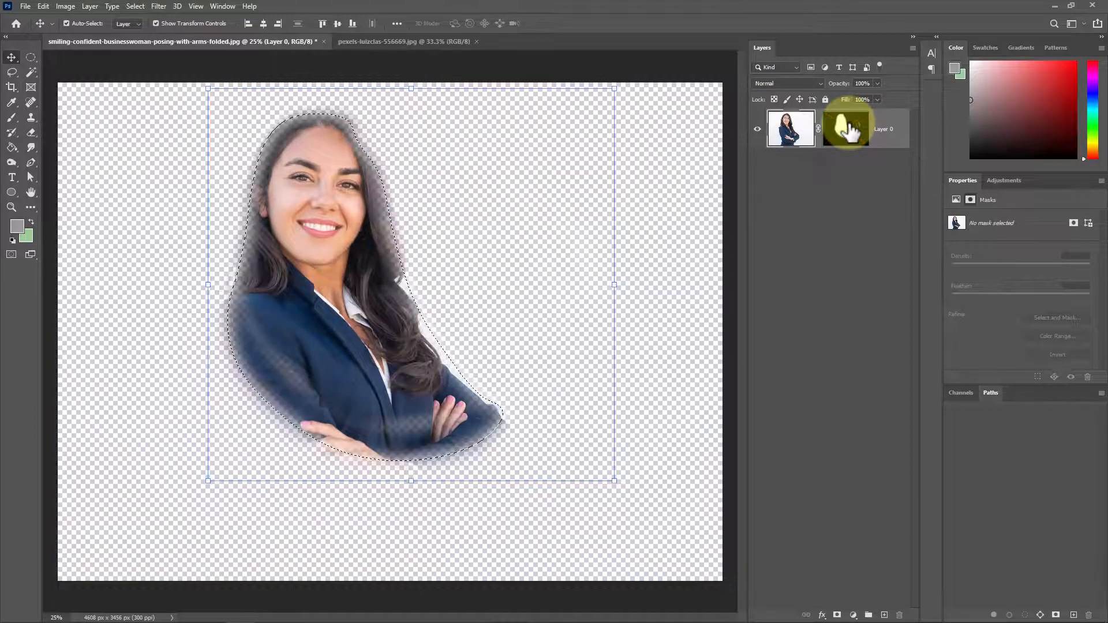
pyautogui.keyDown('shift'); pyautogui.click(849, 130); pyautogui.keyUp('shift')
pyautogui.keyDown('shift'); pyautogui.click(848, 129); pyautogui.keyUp('shift')
pyautogui.keyDown('shift'); pyautogui.click(848, 130); pyautogui.keyUp('shift')
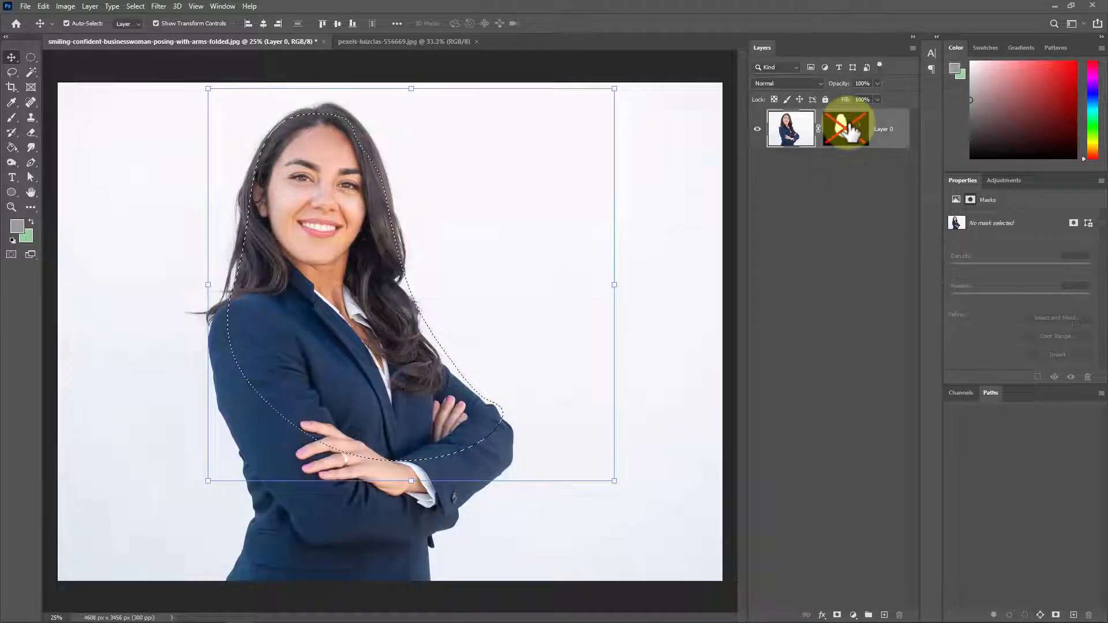
# Show the layer mask alone on the canvas, deselect, and brush black over the stray grey streaks beside the white shape.
pyautogui.keyDown('alt'); pyautogui.click(849, 130); pyautogui.keyUp('alt')
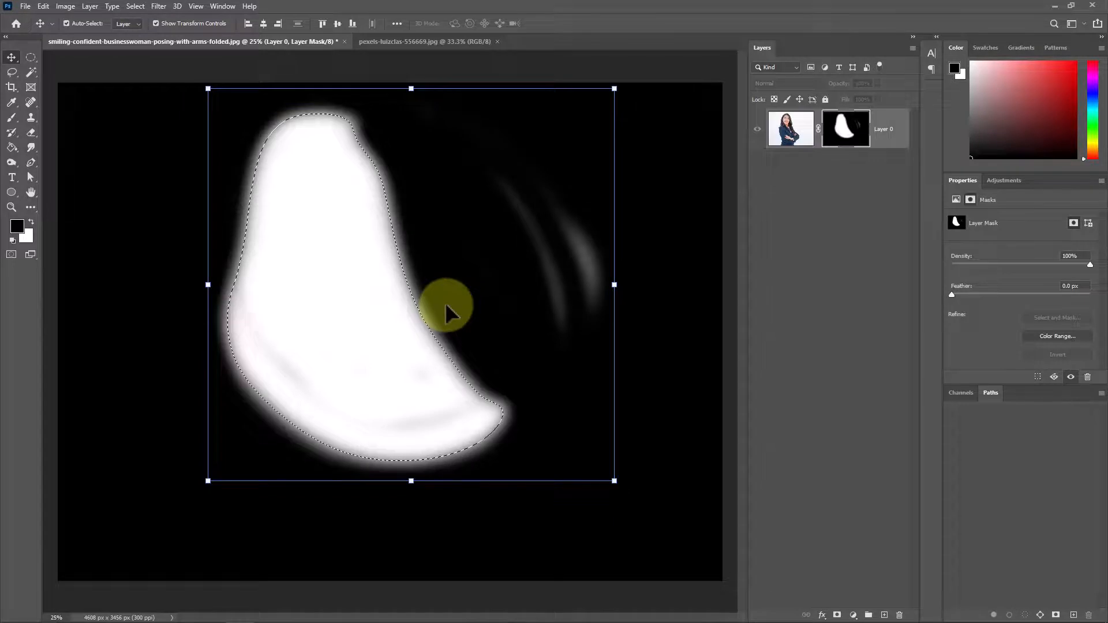
pyautogui.hotkey('ctrl', 'd')
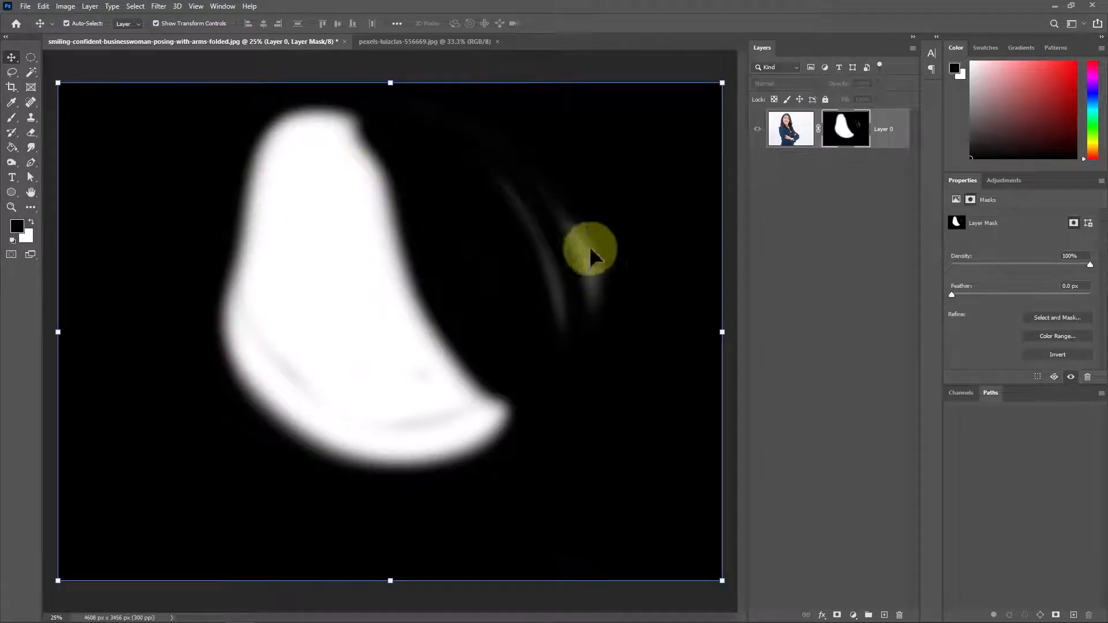
pyautogui.click(12, 117)
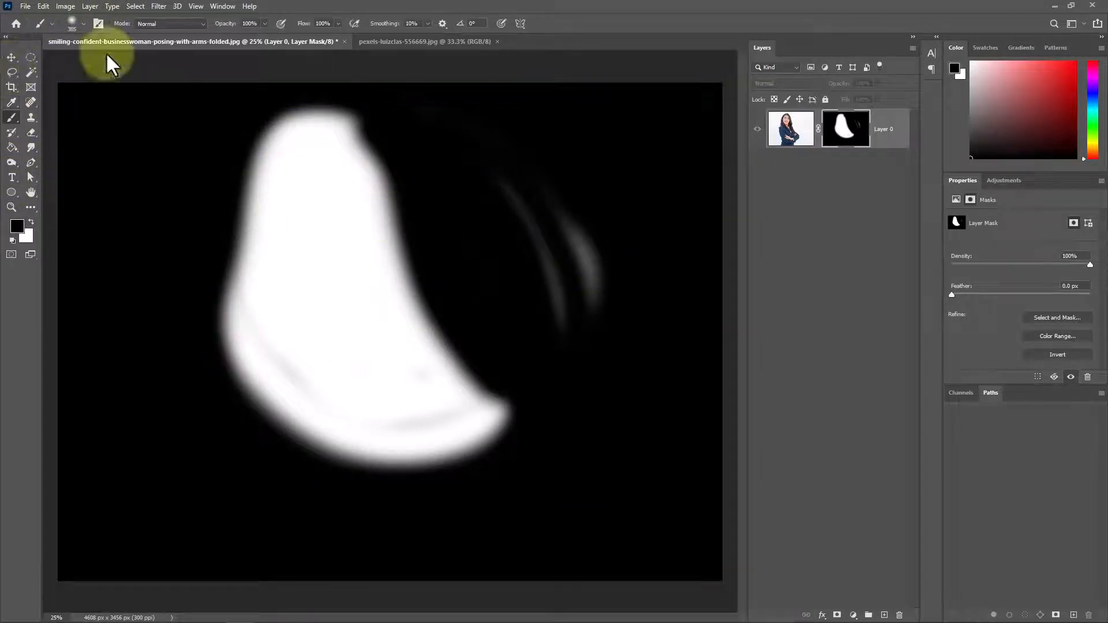
pyautogui.moveTo(543, 173)
pyautogui.mouseDown()
pyautogui.moveTo(494, 173)
pyautogui.moveTo(552, 273)
pyautogui.moveTo(571, 270)
pyautogui.moveTo(527, 204)
pyautogui.moveTo(582, 308)
pyautogui.moveTo(499, 137)
pyautogui.moveTo(581, 277)
pyautogui.mouseUp()
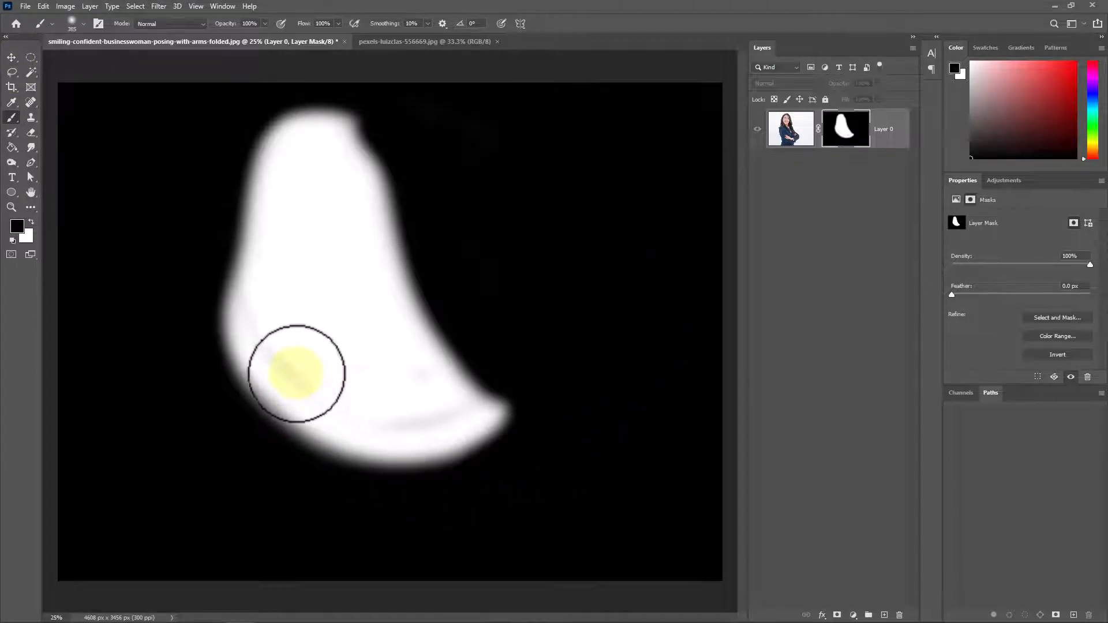
# Paint white over the mask's grey patches and along the edge of the white shape, and return to the normal image view.
pyautogui.click(30, 222)
pyautogui.moveTo(228, 320)
pyautogui.mouseDown()
pyautogui.moveTo(254, 348)
pyautogui.moveTo(269, 329)
pyautogui.moveTo(359, 400)
pyautogui.moveTo(437, 408)
pyautogui.moveTo(427, 428)
pyautogui.moveTo(376, 412)
pyautogui.moveTo(450, 411)
pyautogui.moveTo(392, 344)
pyautogui.moveTo(321, 210)
pyautogui.moveTo(315, 162)
pyautogui.moveTo(298, 318)
pyautogui.moveTo(305, 242)
pyautogui.moveTo(291, 153)
pyautogui.moveTo(305, 133)
pyautogui.moveTo(348, 128)
pyautogui.moveTo(368, 155)
pyautogui.moveTo(384, 255)
pyautogui.moveTo(423, 359)
pyautogui.moveTo(457, 394)
pyautogui.moveTo(499, 397)
pyautogui.moveTo(508, 415)
pyautogui.moveTo(469, 450)
pyautogui.moveTo(398, 459)
pyautogui.moveTo(290, 414)
pyautogui.moveTo(250, 335)
pyautogui.moveTo(248, 289)
pyautogui.moveTo(297, 133)
pyautogui.moveTo(263, 178)
pyautogui.moveTo(243, 272)
pyautogui.moveTo(245, 333)
pyautogui.moveTo(273, 382)
pyautogui.moveTo(331, 430)
pyautogui.moveTo(394, 446)
pyautogui.moveTo(526, 390)
pyautogui.mouseUp()
pyautogui.click(846, 129)
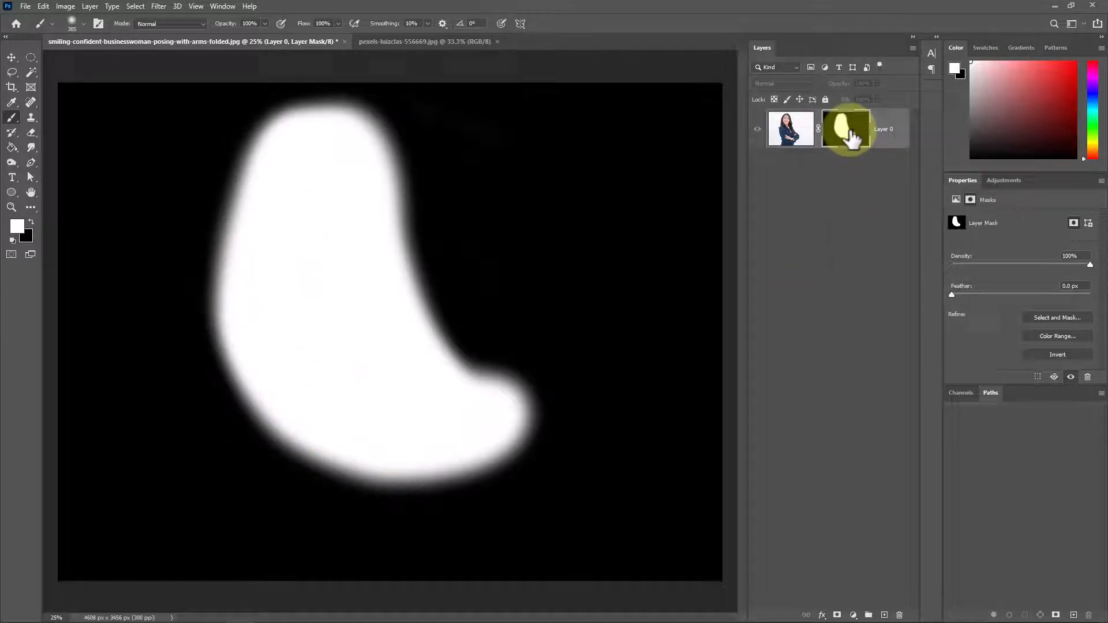
pyautogui.keyDown('alt'); pyautogui.click(848, 133); pyautogui.keyUp('alt')
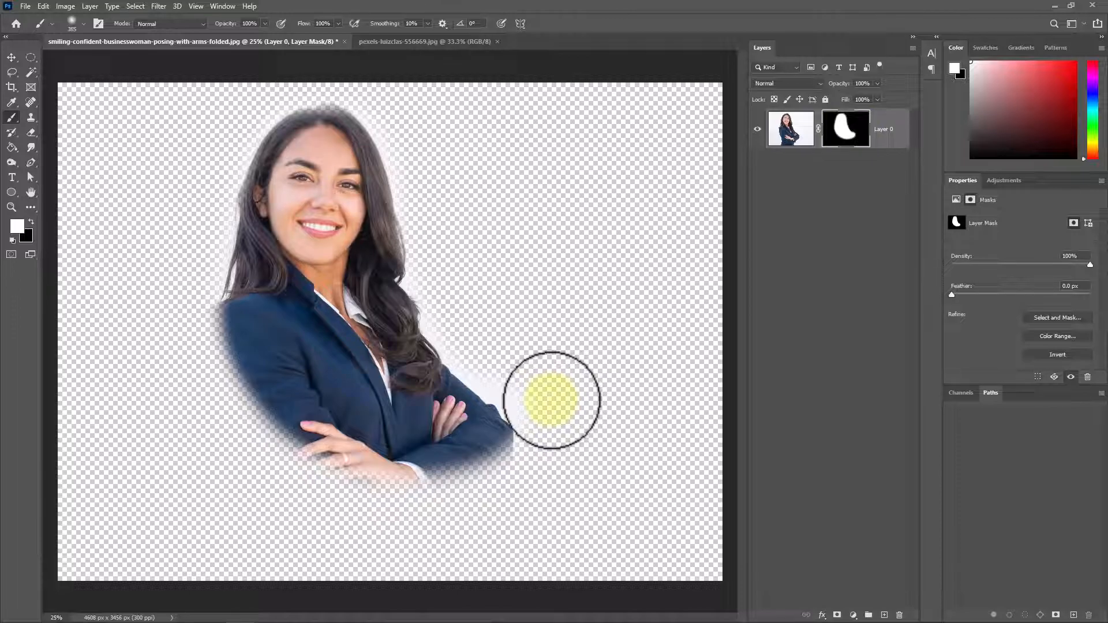
pyautogui.moveTo(551, 400)
pyautogui.mouseDown()
pyautogui.moveTo(471, 364)
pyautogui.moveTo(411, 210)
pyautogui.moveTo(518, 155)
pyautogui.moveTo(327, 110)
pyautogui.moveTo(285, 115)
pyautogui.moveTo(215, 174)
pyautogui.mouseUp()
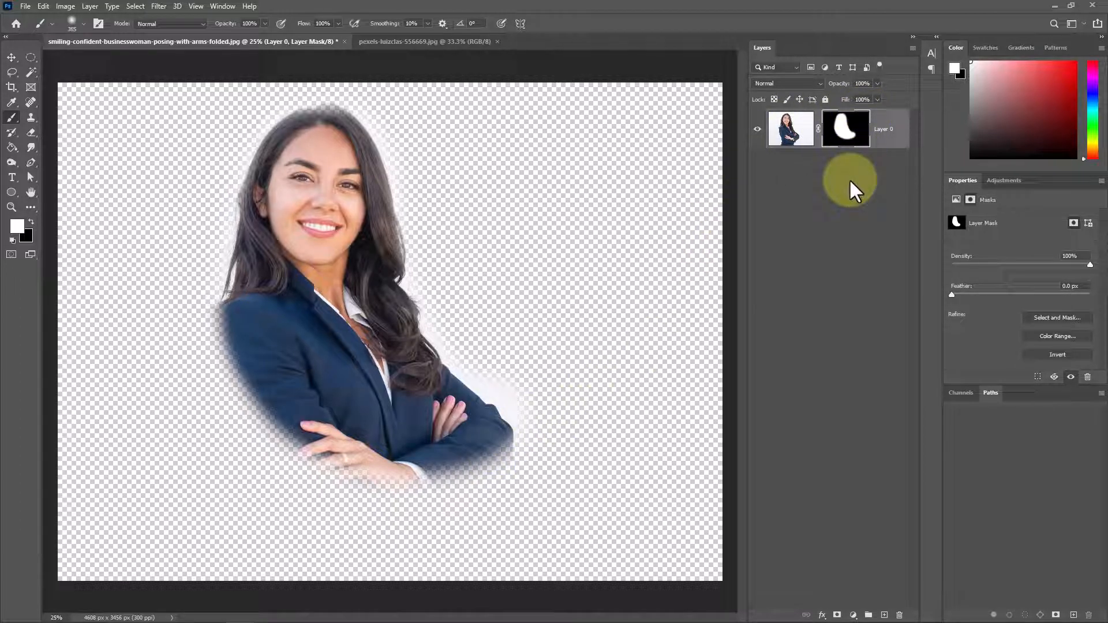
# Delete the layer mask from Layer 0.
pyautogui.rightClick(842, 126)
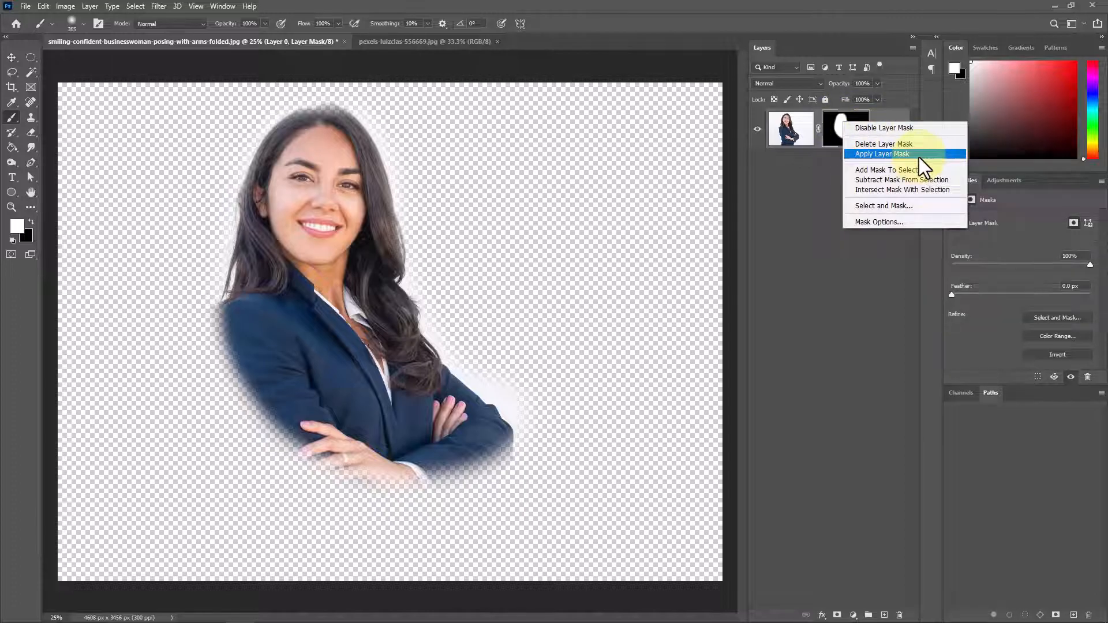
pyautogui.click(927, 145)
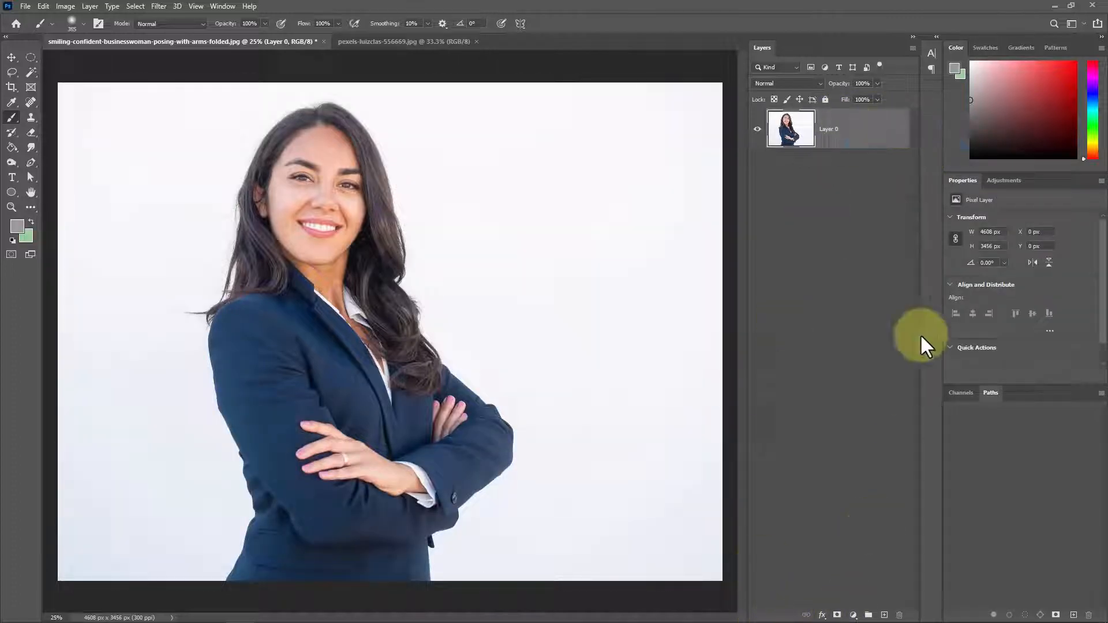
# Try a white reveal-all mask and a black hide-all mask on Layer 0, undoing each one.
pyautogui.click(837, 616)
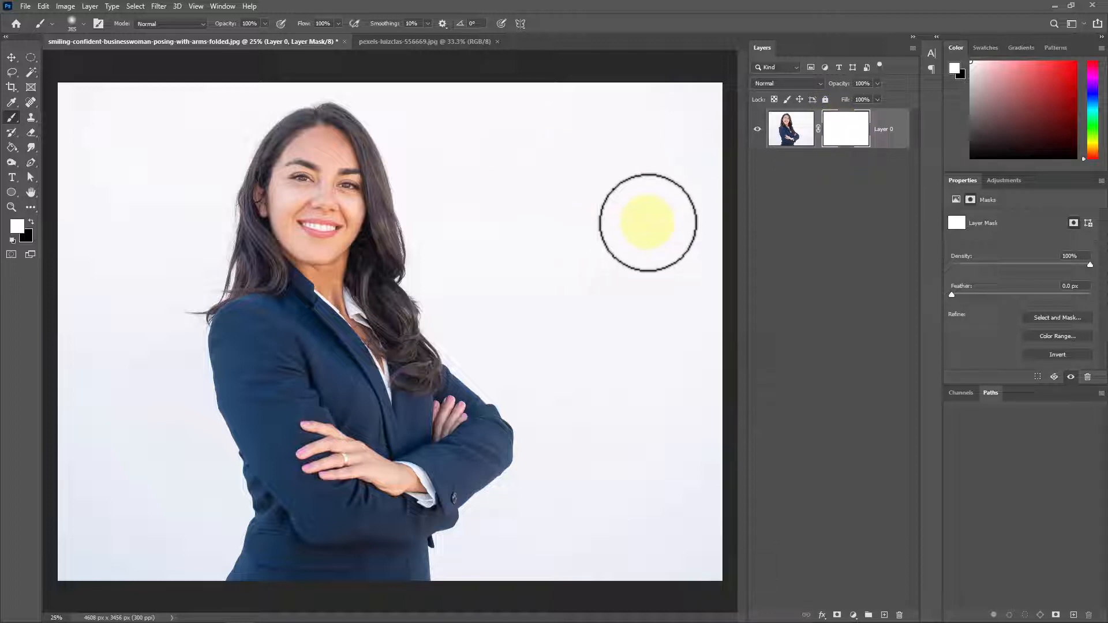
pyautogui.hotkey('ctrl', 'z')
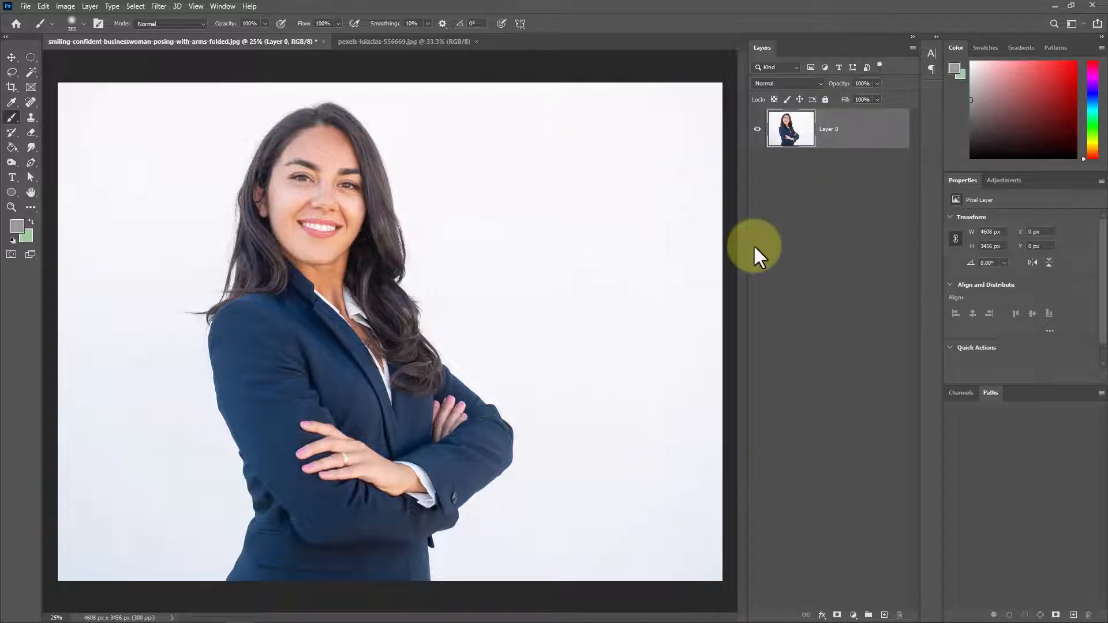
pyautogui.keyDown('alt'); pyautogui.click(837, 616); pyautogui.keyUp('alt')
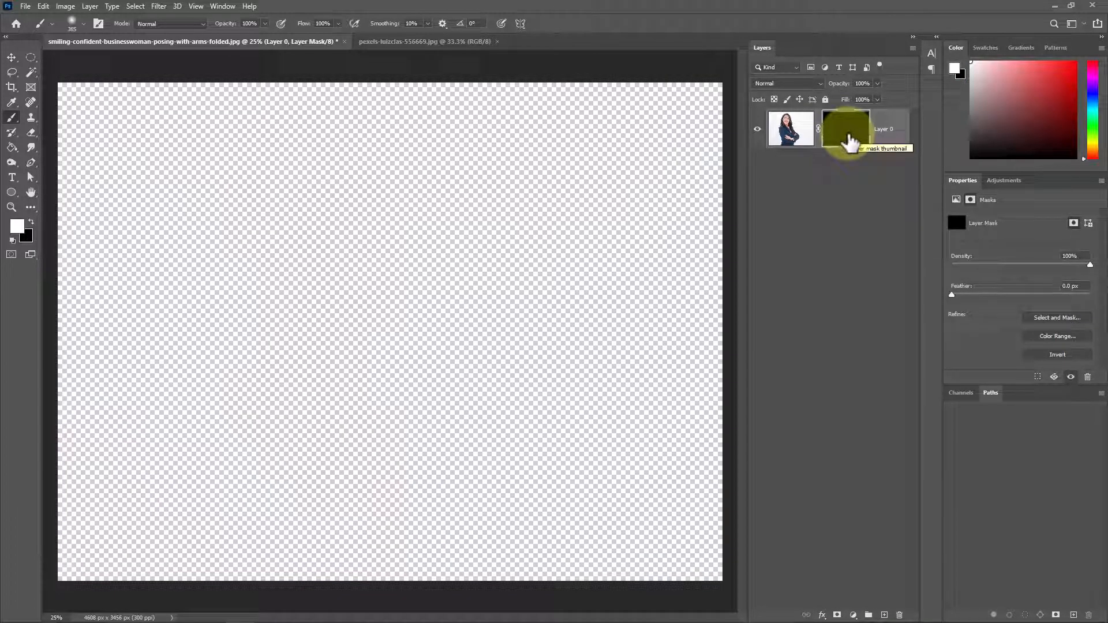
pyautogui.hotkey('ctrl', 'z')
pyautogui.click(91, 8)
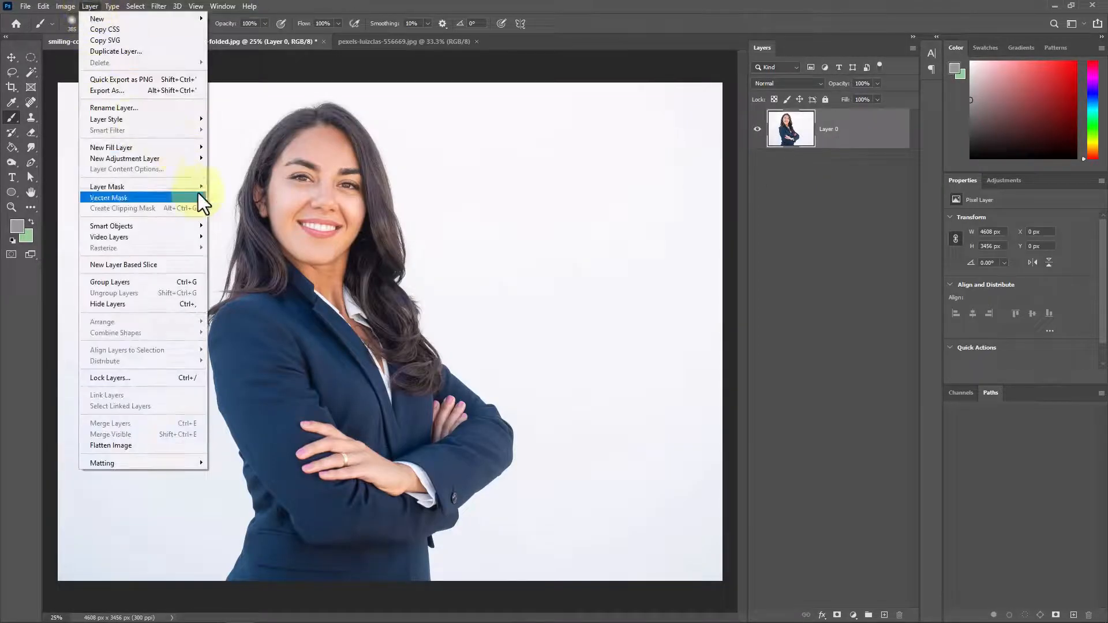
pyautogui.moveTo(192, 186)
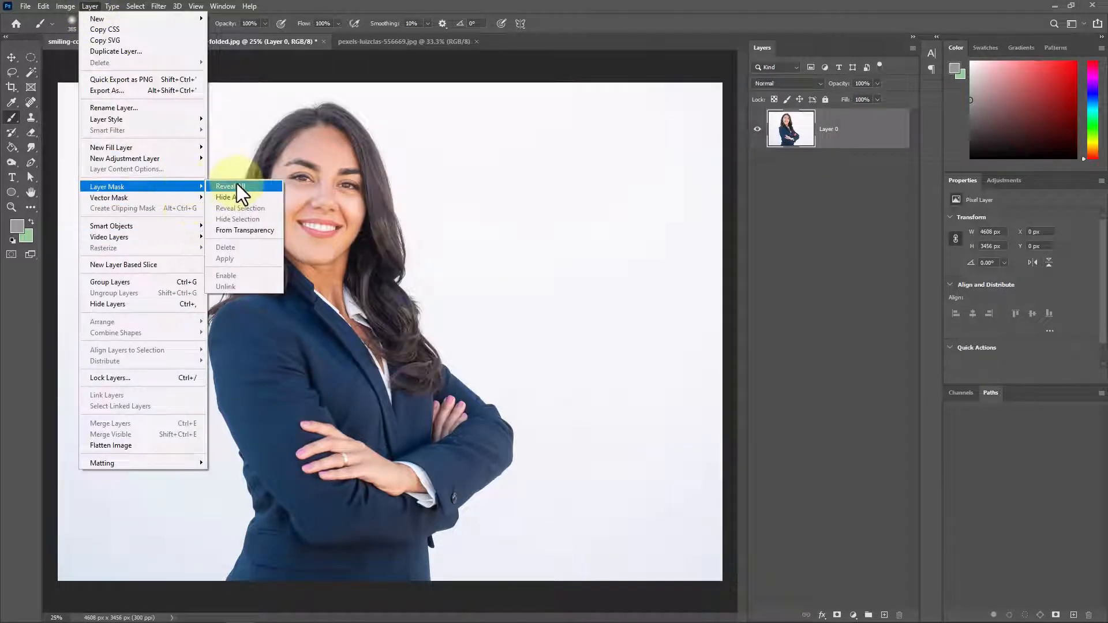
pyautogui.click(784, 262)
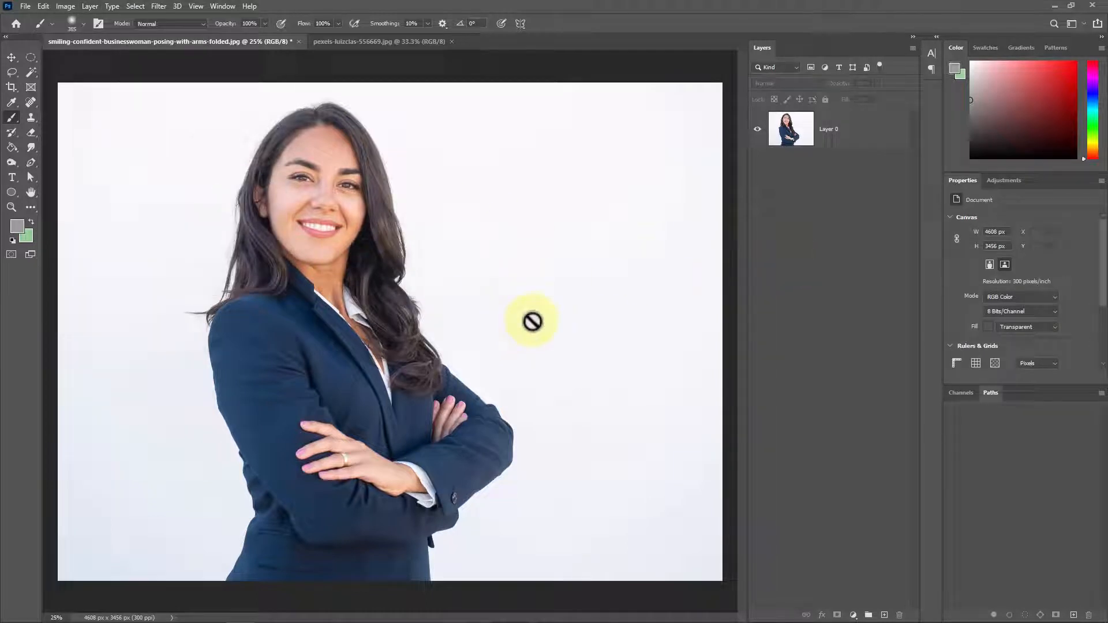
# Draw a circle shape about 1884 px in diameter beside the woman's face and fill it with yellow-orange.
pyautogui.click(12, 193)
pyautogui.moveTo(618, 141); pyautogui.dragTo(329, 404)
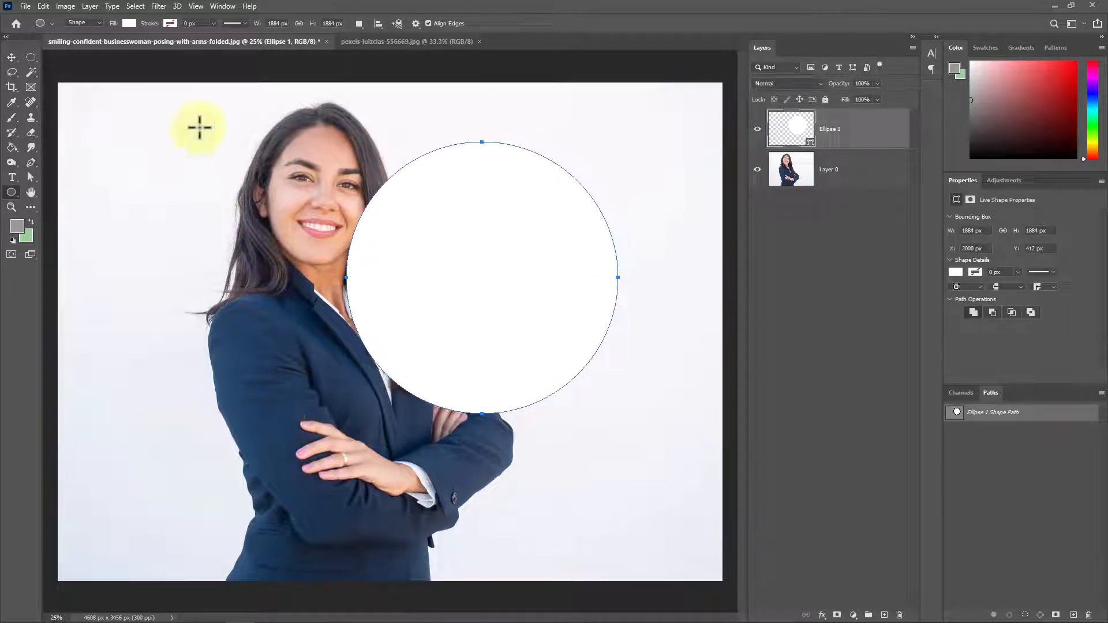
pyautogui.click(129, 23)
pyautogui.click(145, 85)
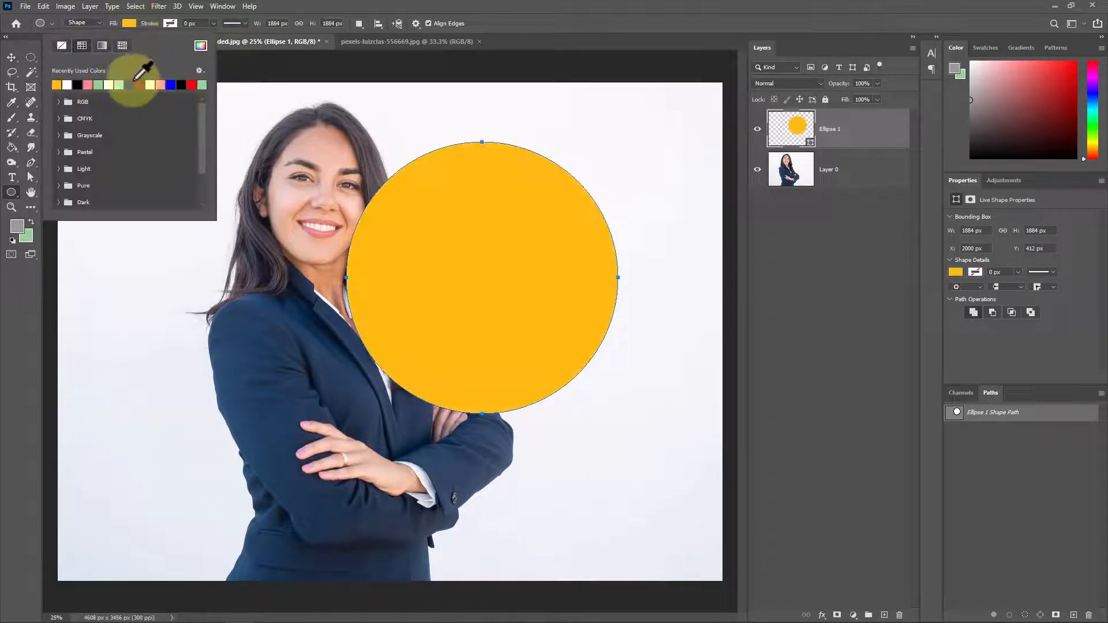
# Move the yellow-orange circle down and to the right, to about X 2432 px, Y 652 px.
pyautogui.click(12, 57)
pyautogui.moveTo(523, 283); pyautogui.dragTo(559, 341)
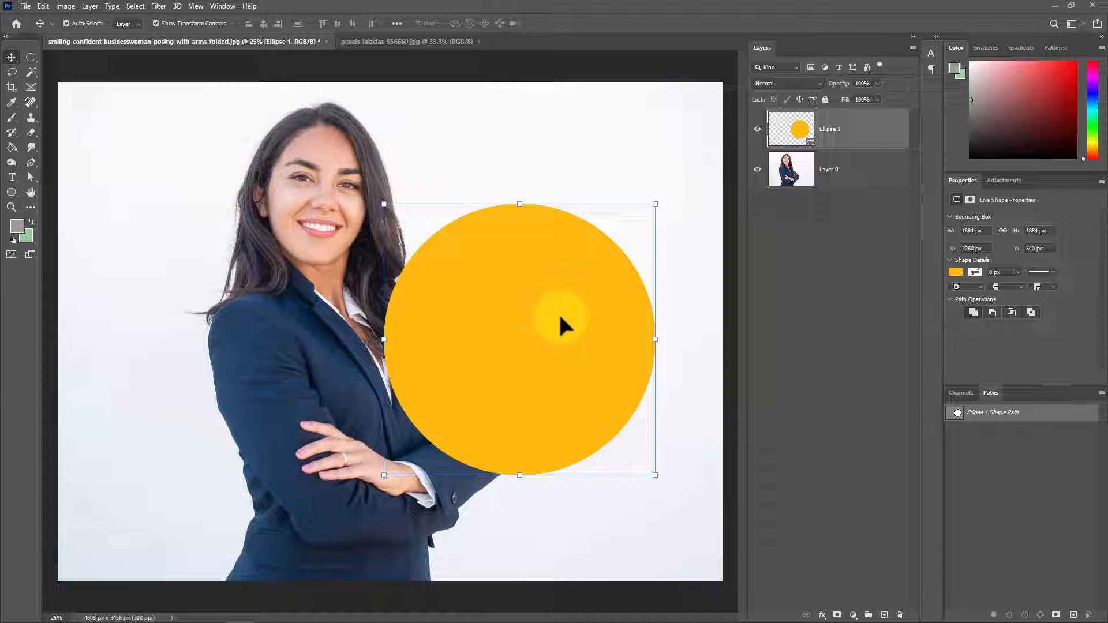
pyautogui.moveTo(574, 339); pyautogui.dragTo(599, 312)
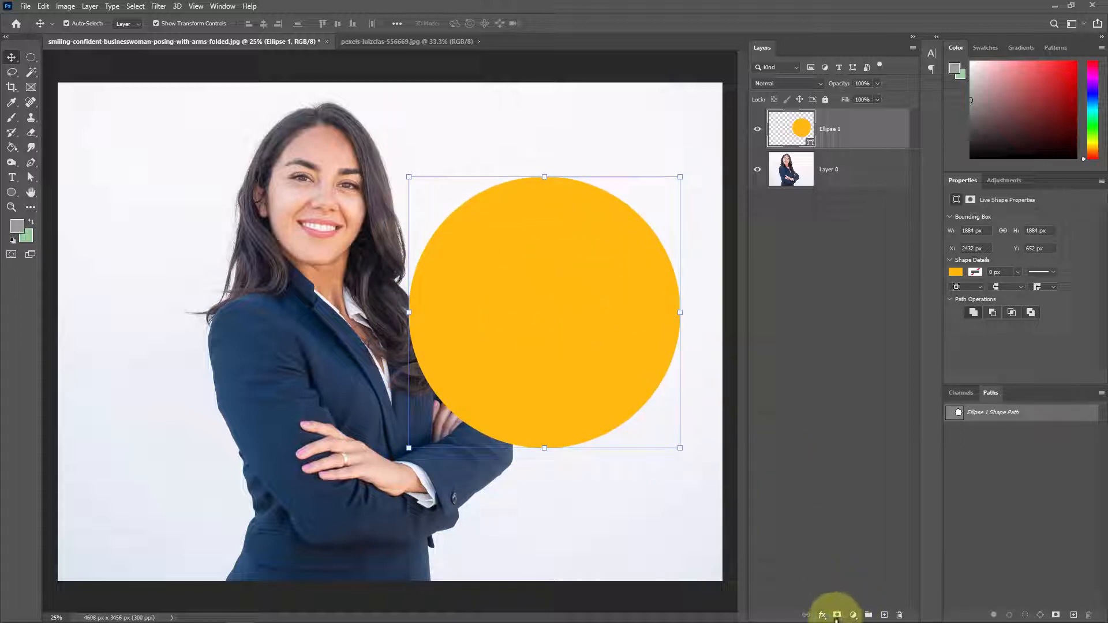
# Add a white layer mask to the circle layer and move the circle to about X 2456 px, Y 672 px.
pyautogui.click(836, 615)
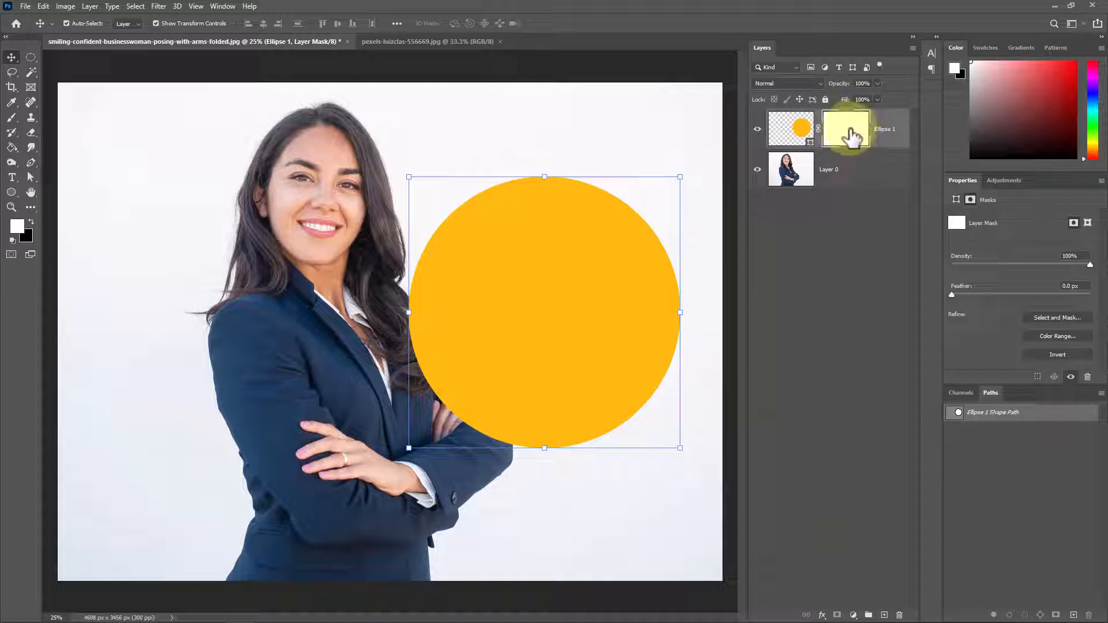
pyautogui.moveTo(563, 285); pyautogui.dragTo(564, 228)
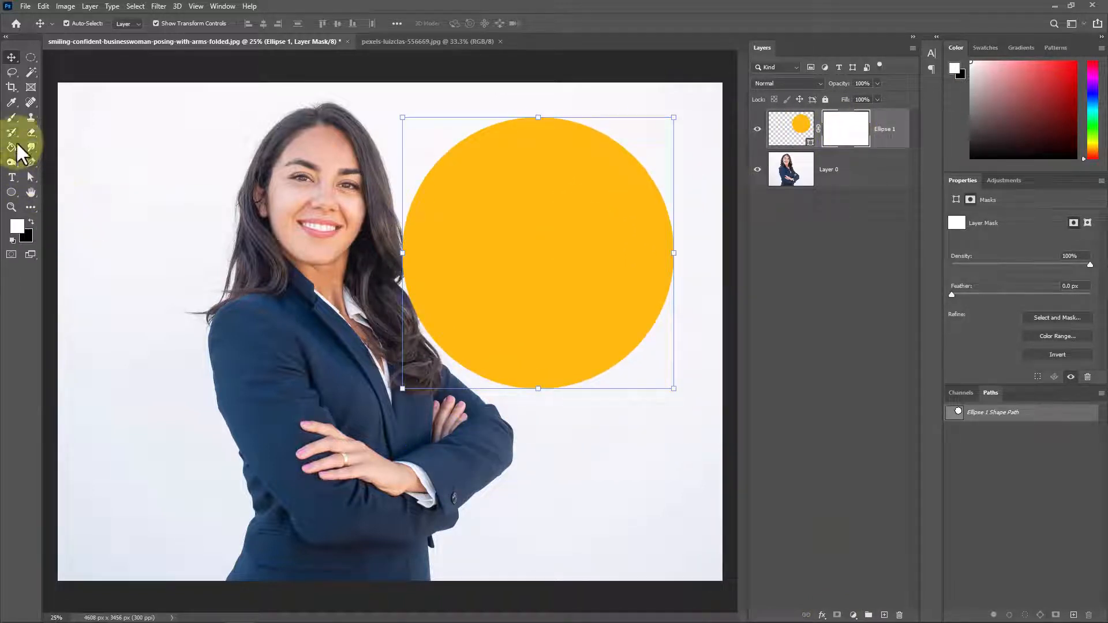
pyautogui.moveTo(494, 189); pyautogui.dragTo(510, 252)
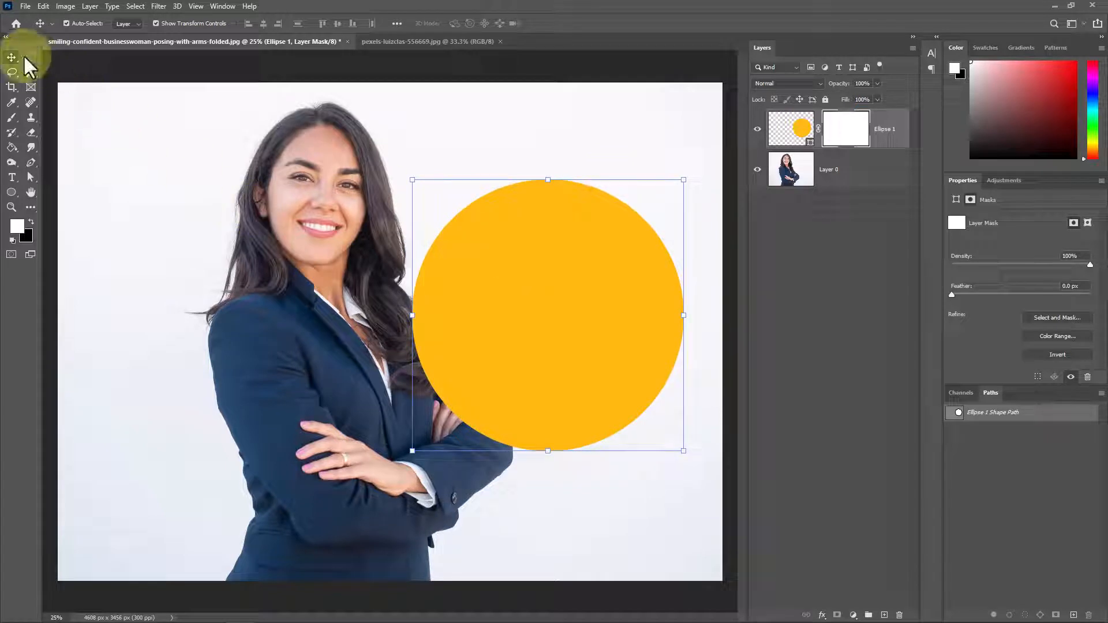
# Select a tall rectangle over the circle's left part with the Rectangular Marquee and make the circle's layer mask the active target.
pyautogui.moveTo(29, 57); pyautogui.dragTo(67, 63)
pyautogui.click(64, 57)
pyautogui.moveTo(388, 167); pyautogui.dragTo(523, 499)
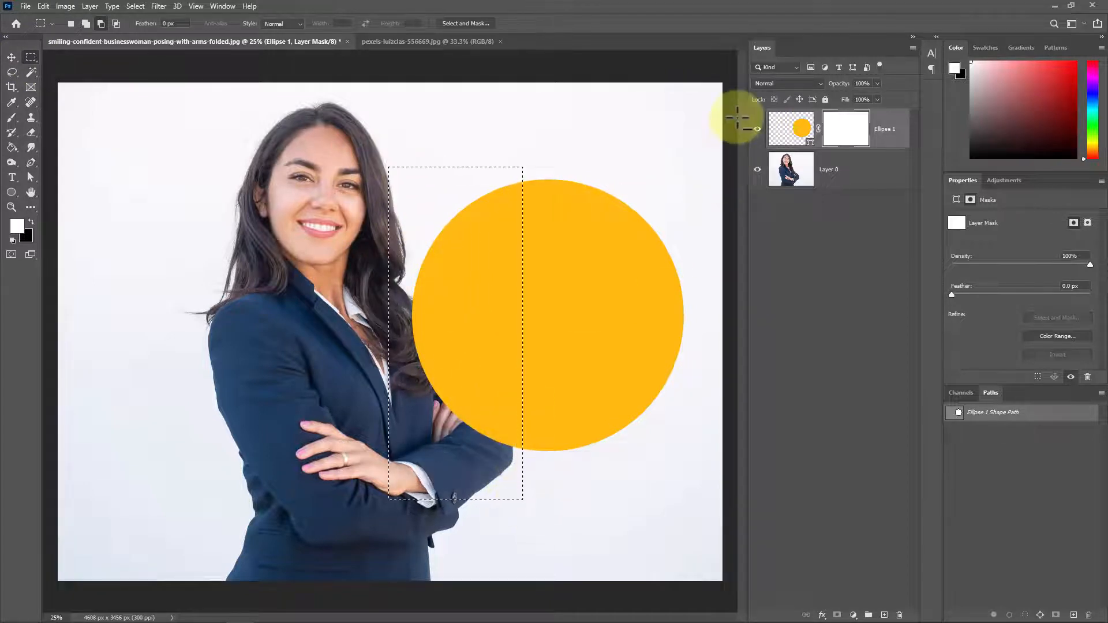
pyautogui.click(787, 137)
pyautogui.click(842, 130)
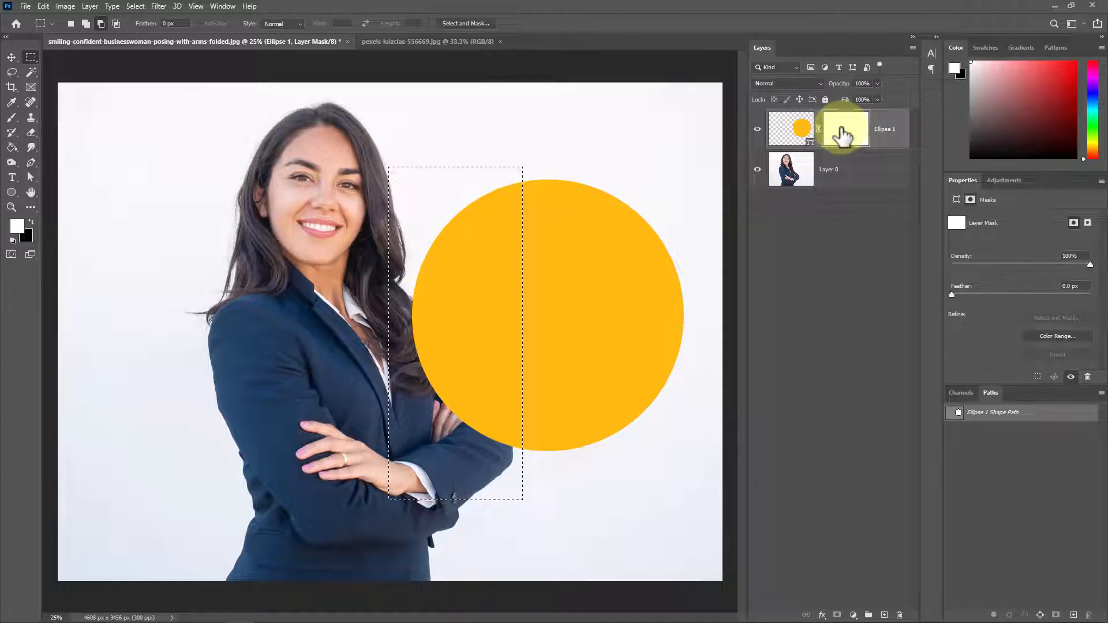
pyautogui.click(801, 131)
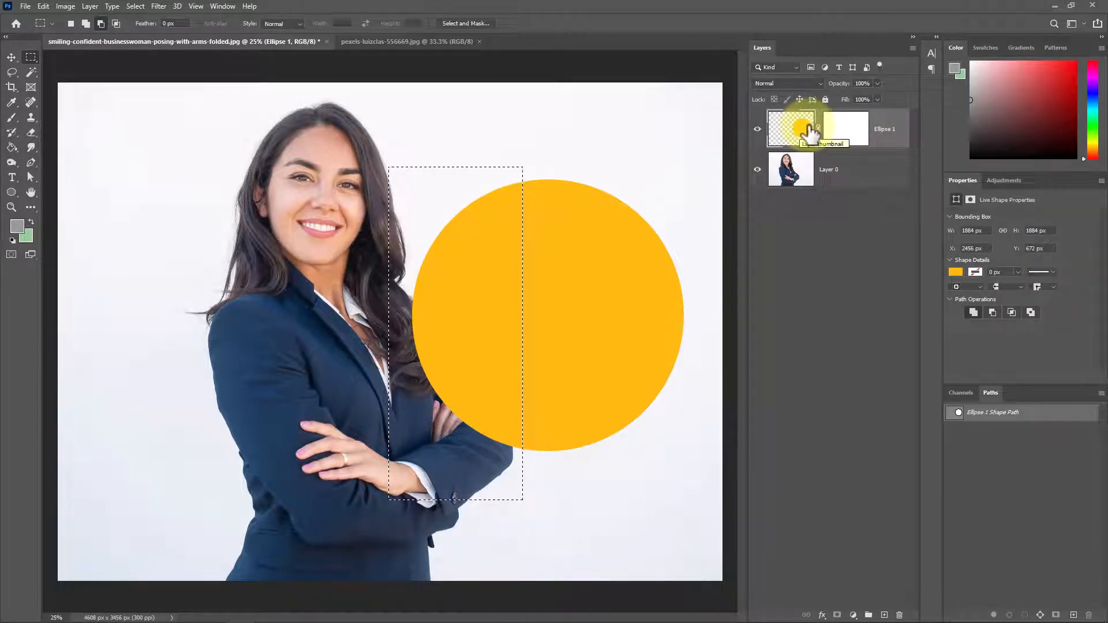
pyautogui.click(851, 134)
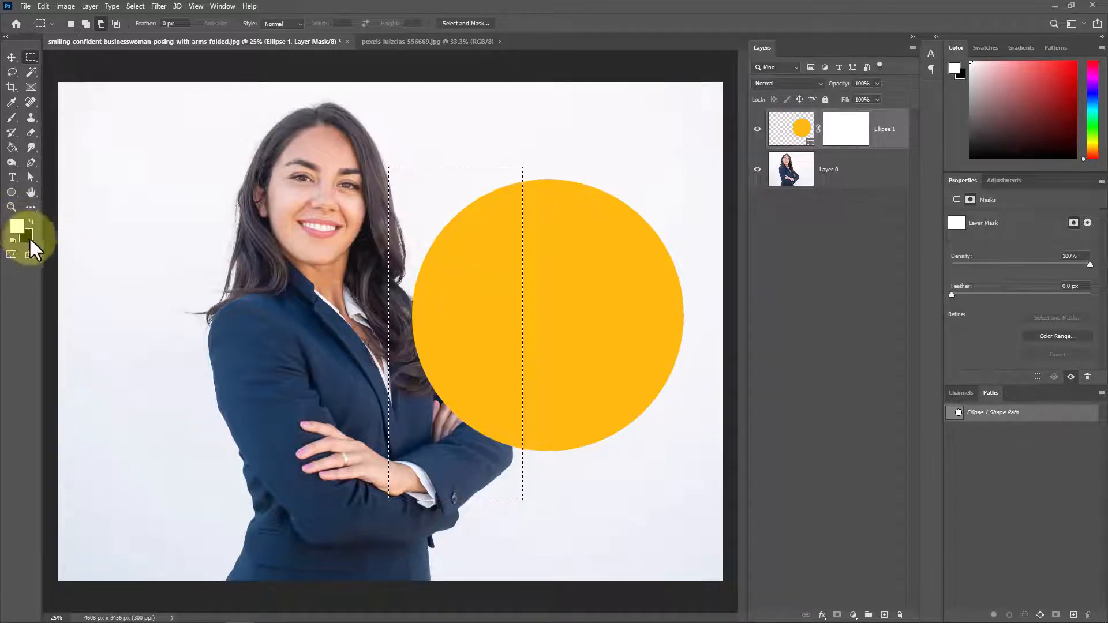
# Fill the selected area of the circle's mask with the black Background Color at 100% opacity, and deselect.
pyautogui.rightClick(418, 210)
pyautogui.click(455, 348)
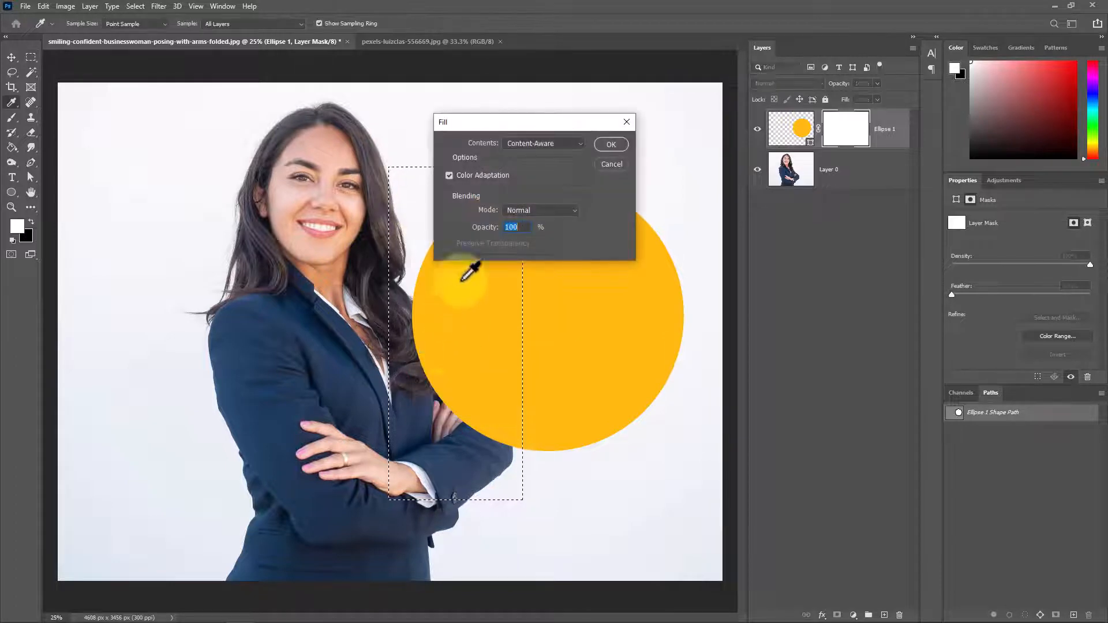
pyautogui.click(514, 144)
pyautogui.click(517, 164)
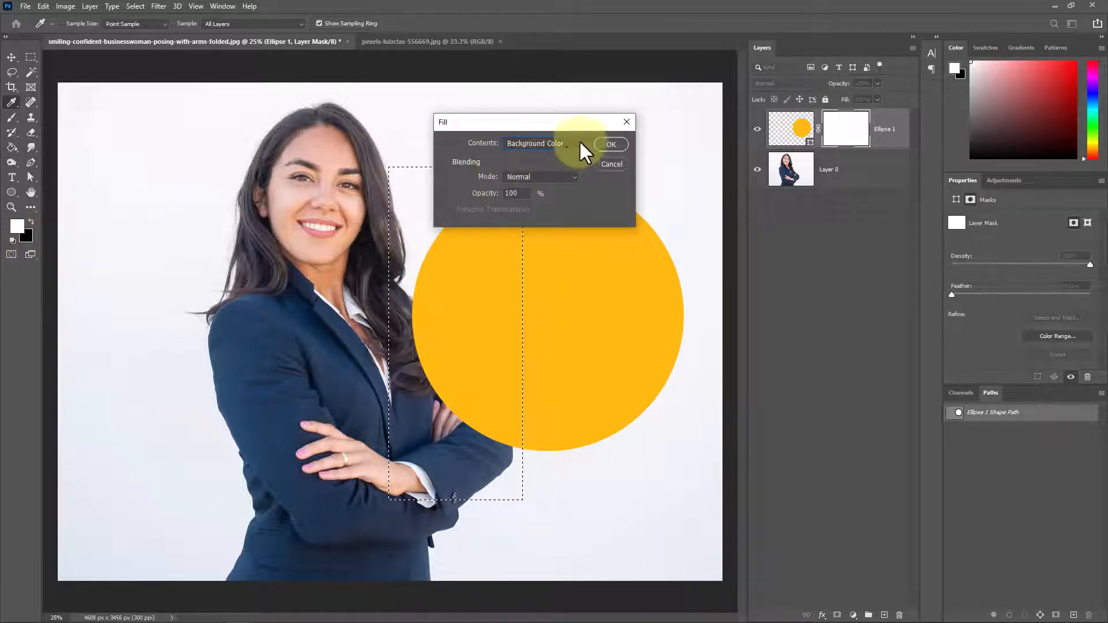
pyautogui.click(600, 147)
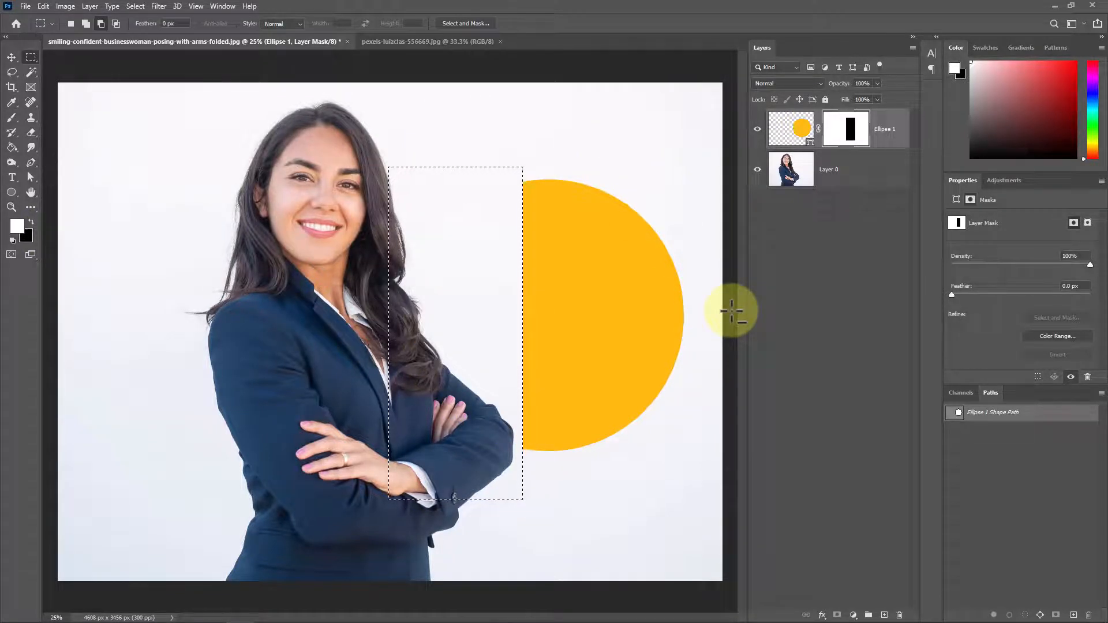
pyautogui.hotkey('ctrl', 'd')
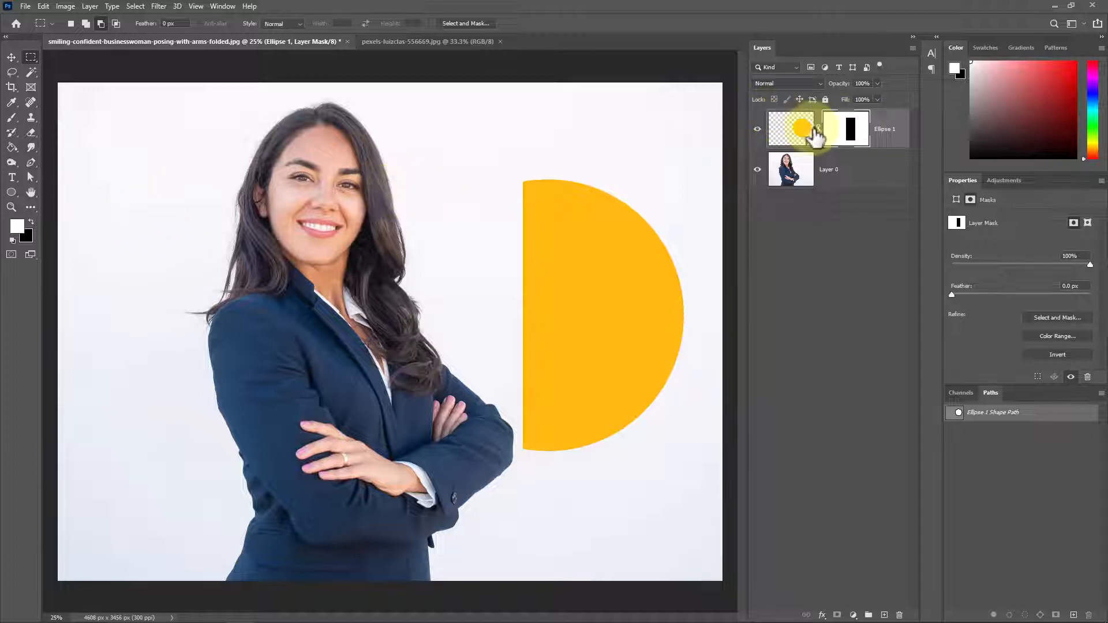
# Select a rectangle of about 1594 × 888 px over the circle's upper part and fill its mask there with a custom black at 100% opacity.
pyautogui.moveTo(472, 147); pyautogui.dragTo(695, 275)
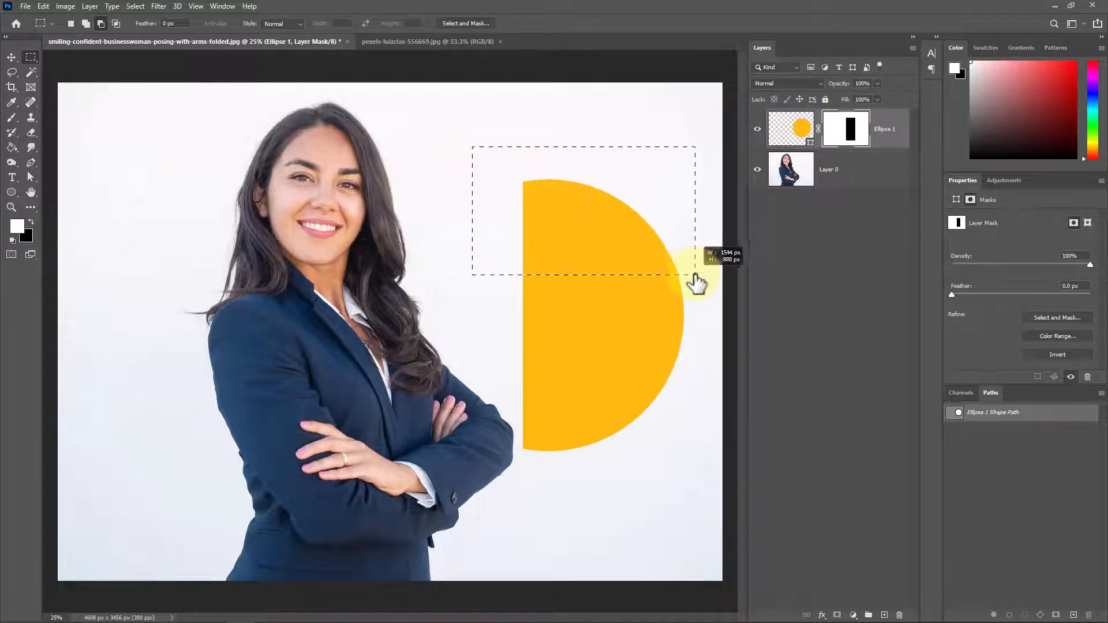
pyautogui.rightClick(590, 252)
pyautogui.click(609, 391)
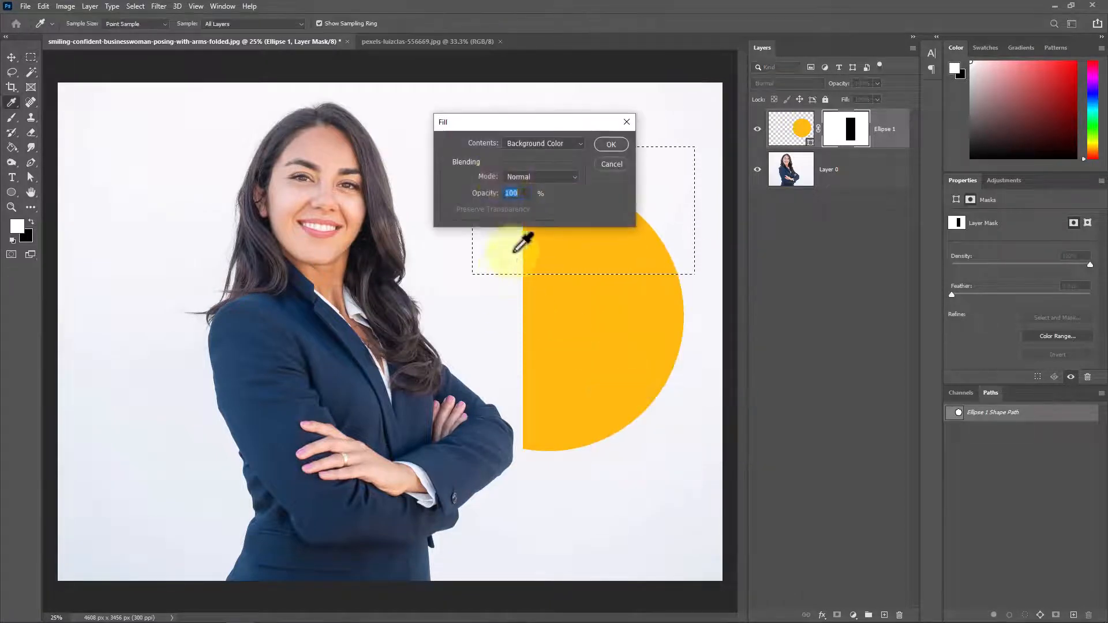
pyautogui.click(517, 147)
pyautogui.click(529, 175)
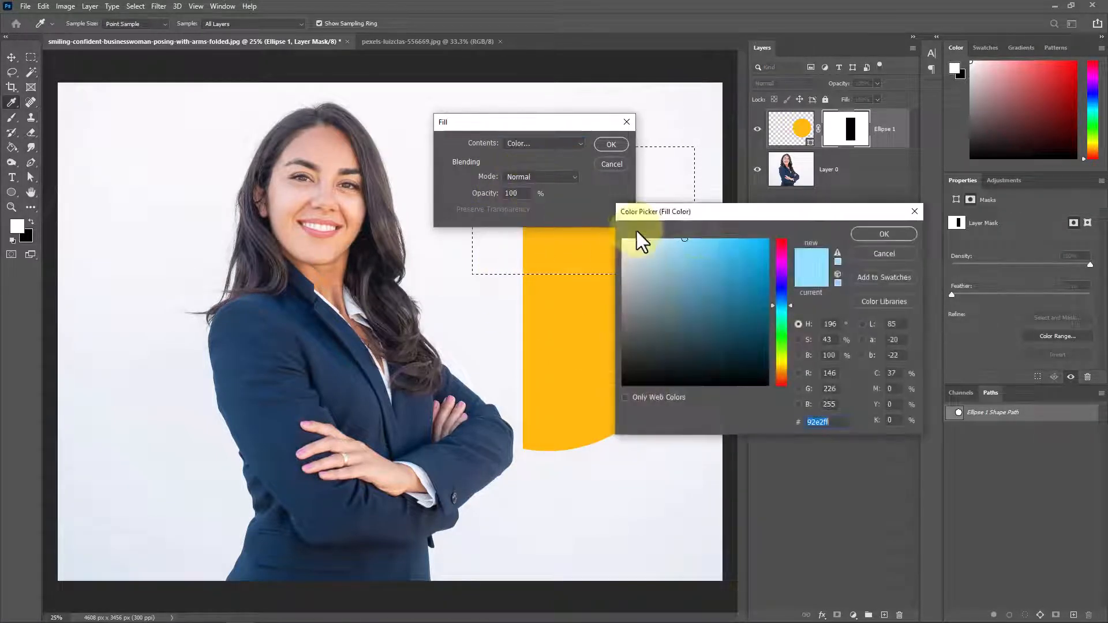
pyautogui.click(763, 382)
pyautogui.click(884, 234)
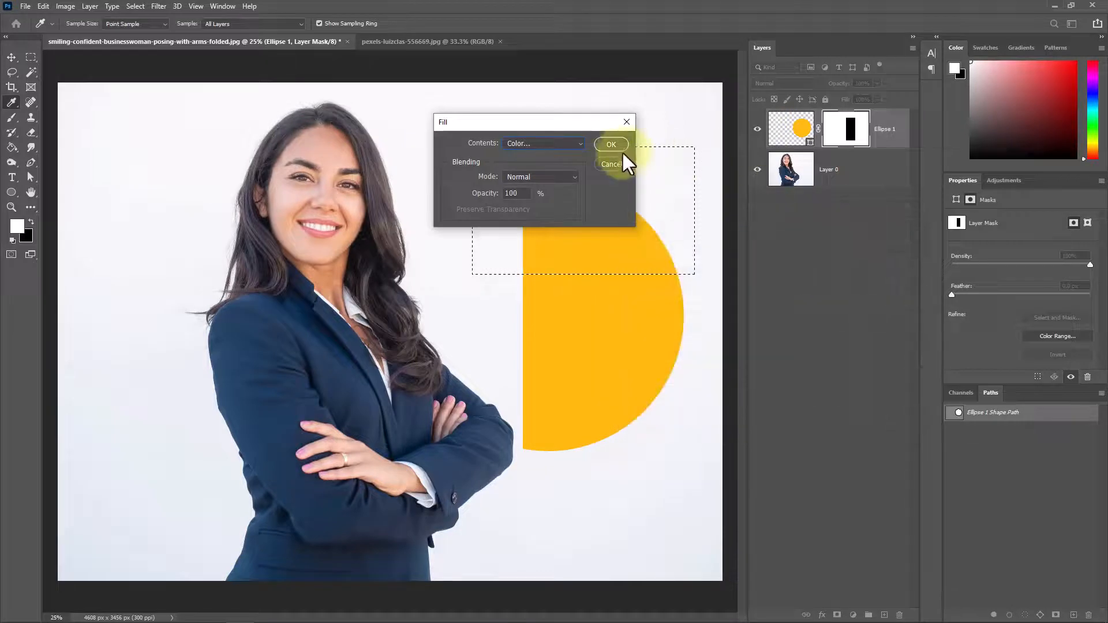
pyautogui.click(611, 144)
pyautogui.press('m')
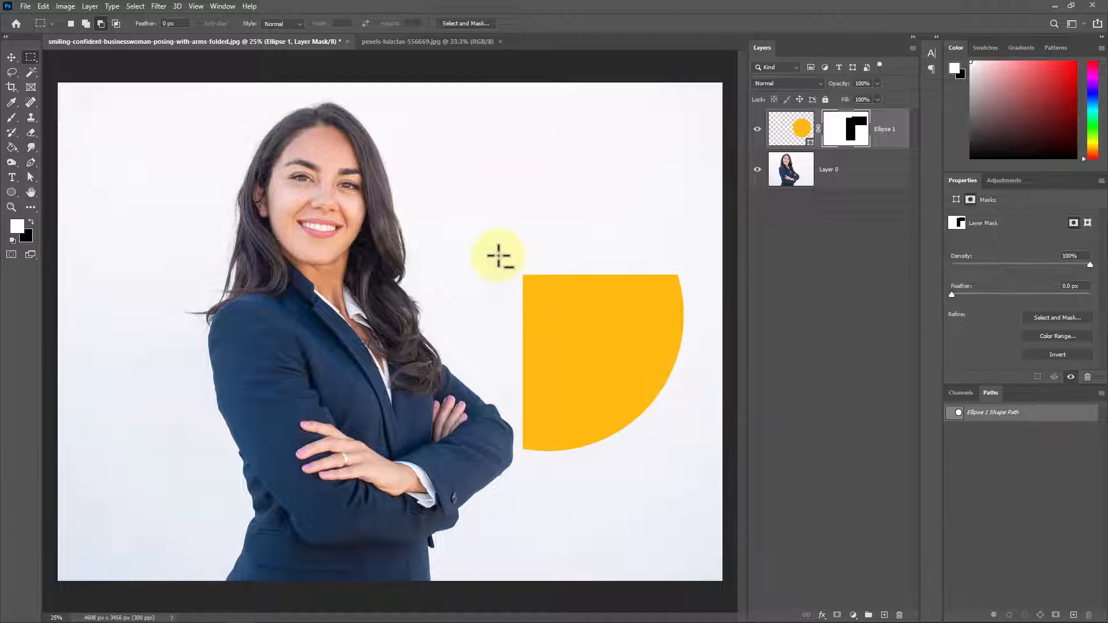
# Brush white over the circle's mask to restore the full circle, and brush black around the circle's rim to hide its edges.
pyautogui.click(12, 118)
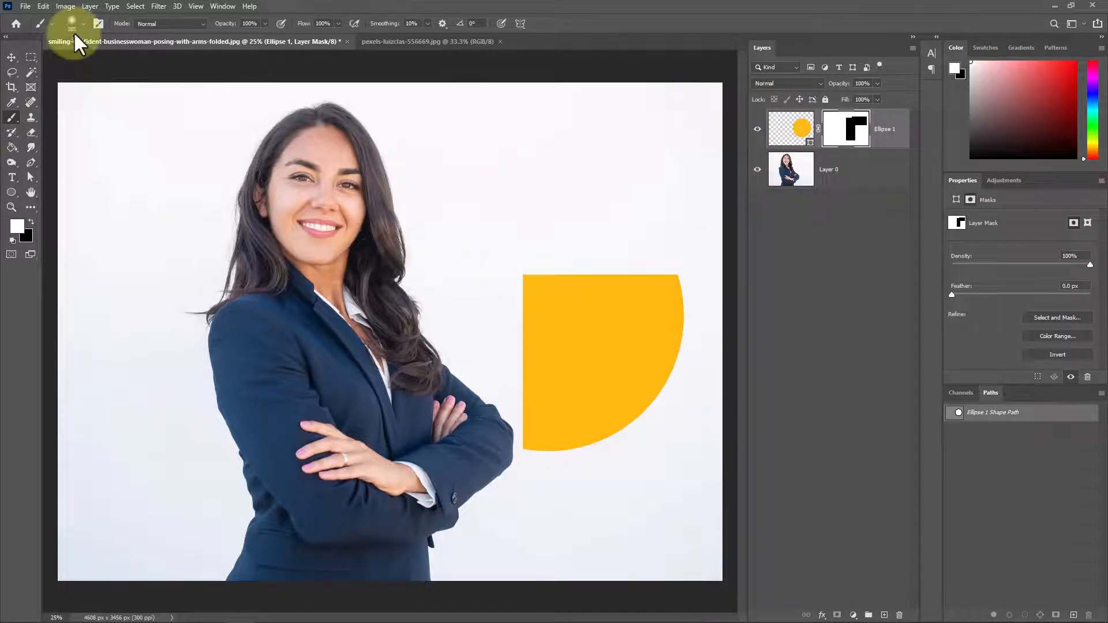
pyautogui.moveTo(517, 268)
pyautogui.mouseDown()
pyautogui.moveTo(555, 290)
pyautogui.moveTo(576, 247)
pyautogui.moveTo(582, 291)
pyautogui.moveTo(542, 299)
pyautogui.moveTo(632, 254)
pyautogui.moveTo(606, 239)
pyautogui.moveTo(667, 257)
pyautogui.moveTo(654, 300)
pyautogui.moveTo(499, 257)
pyautogui.moveTo(618, 225)
pyautogui.moveTo(590, 333)
pyautogui.moveTo(403, 251)
pyautogui.moveTo(549, 190)
pyautogui.moveTo(590, 289)
pyautogui.moveTo(549, 282)
pyautogui.moveTo(482, 316)
pyautogui.moveTo(484, 337)
pyautogui.moveTo(443, 318)
pyautogui.moveTo(418, 348)
pyautogui.moveTo(453, 408)
pyautogui.moveTo(511, 441)
pyautogui.moveTo(495, 423)
pyautogui.moveTo(573, 319)
pyautogui.moveTo(509, 266)
pyautogui.moveTo(610, 198)
pyautogui.moveTo(510, 176)
pyautogui.moveTo(671, 289)
pyautogui.moveTo(441, 393)
pyautogui.moveTo(450, 385)
pyautogui.moveTo(422, 342)
pyautogui.moveTo(471, 367)
pyautogui.moveTo(528, 304)
pyautogui.moveTo(433, 317)
pyautogui.mouseUp()
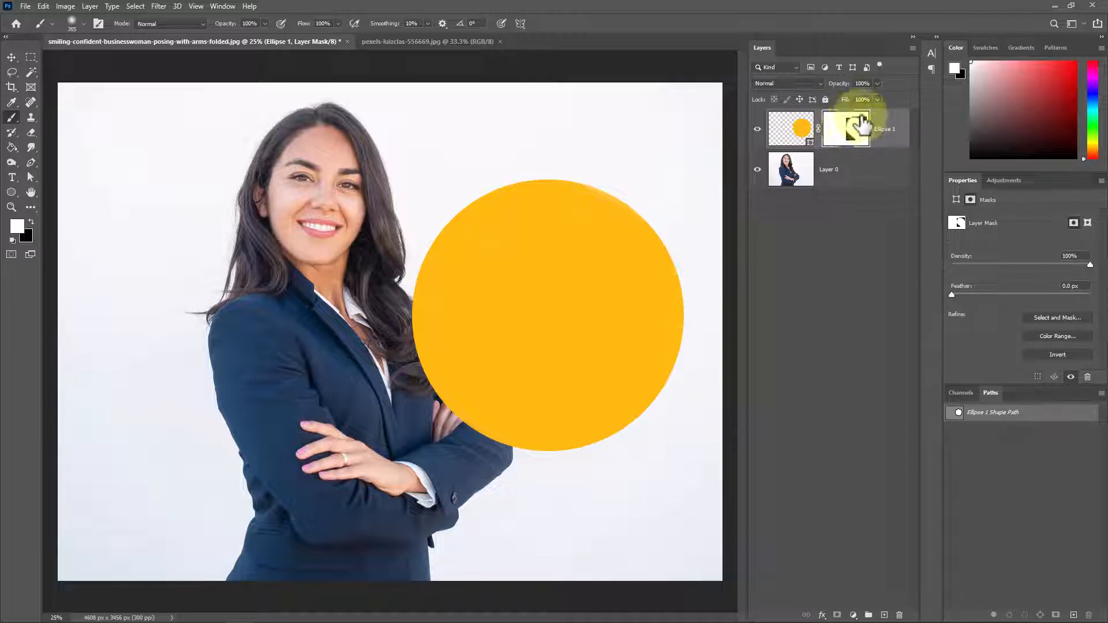
pyautogui.click(31, 221)
pyautogui.moveTo(600, 202)
pyautogui.mouseDown()
pyautogui.moveTo(582, 181)
pyautogui.moveTo(447, 212)
pyautogui.moveTo(430, 235)
pyautogui.moveTo(493, 188)
pyautogui.moveTo(413, 276)
pyautogui.moveTo(433, 230)
pyautogui.moveTo(412, 364)
pyautogui.moveTo(467, 435)
pyautogui.moveTo(577, 473)
pyautogui.moveTo(644, 447)
pyautogui.moveTo(693, 317)
pyautogui.moveTo(674, 227)
pyautogui.moveTo(606, 170)
pyautogui.moveTo(584, 177)
pyautogui.moveTo(679, 270)
pyautogui.moveTo(673, 383)
pyautogui.moveTo(587, 445)
pyautogui.moveTo(504, 431)
pyautogui.moveTo(443, 362)
pyautogui.moveTo(426, 265)
pyautogui.moveTo(469, 199)
pyautogui.moveTo(578, 199)
pyautogui.moveTo(658, 254)
pyautogui.moveTo(628, 504)
pyautogui.mouseUp()
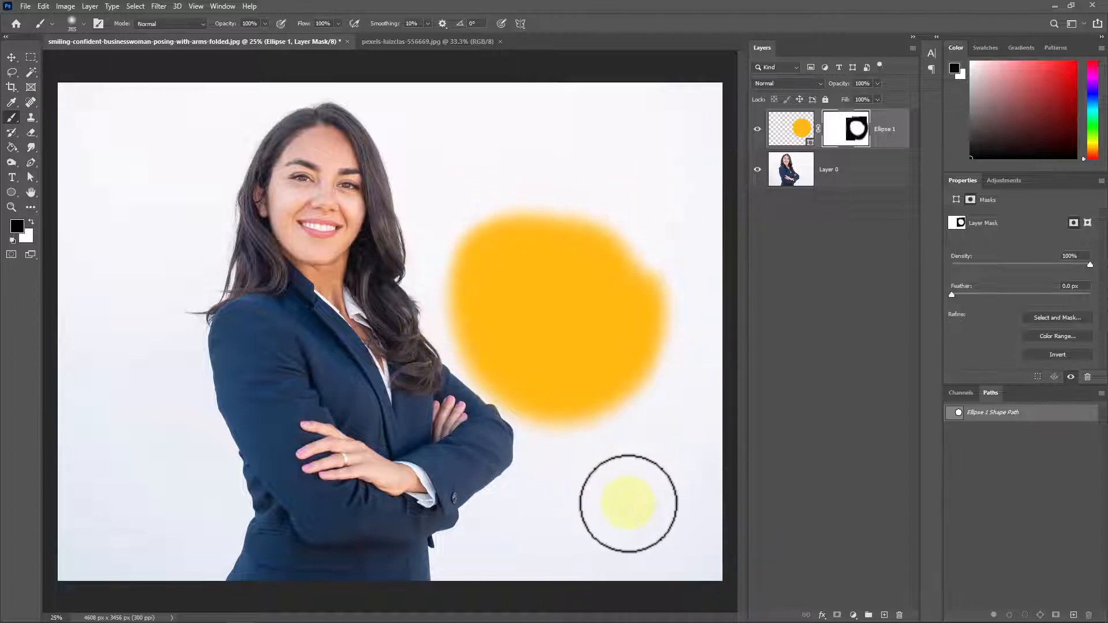
# Delete the masked circle layer.
pyautogui.click(11, 57)
pyautogui.press('Delete')
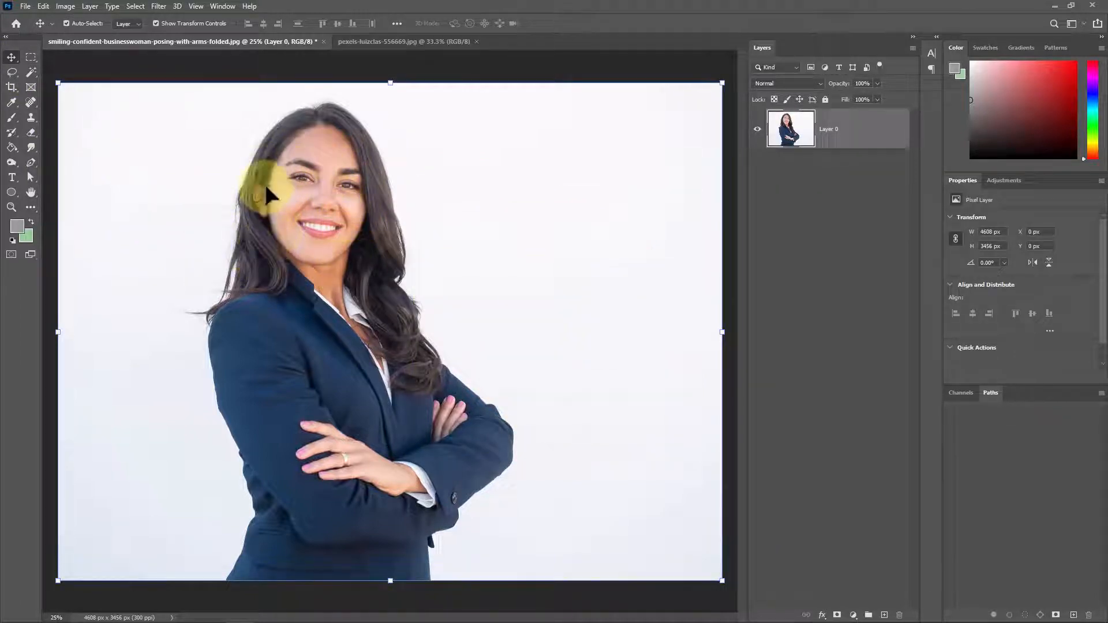
# Add a black 80 pt "Lorem Ipsum" text in Franklin Gothic Demi and place it over the woman's head at about X 416 px, Y 402 px.
pyautogui.click(12, 178)
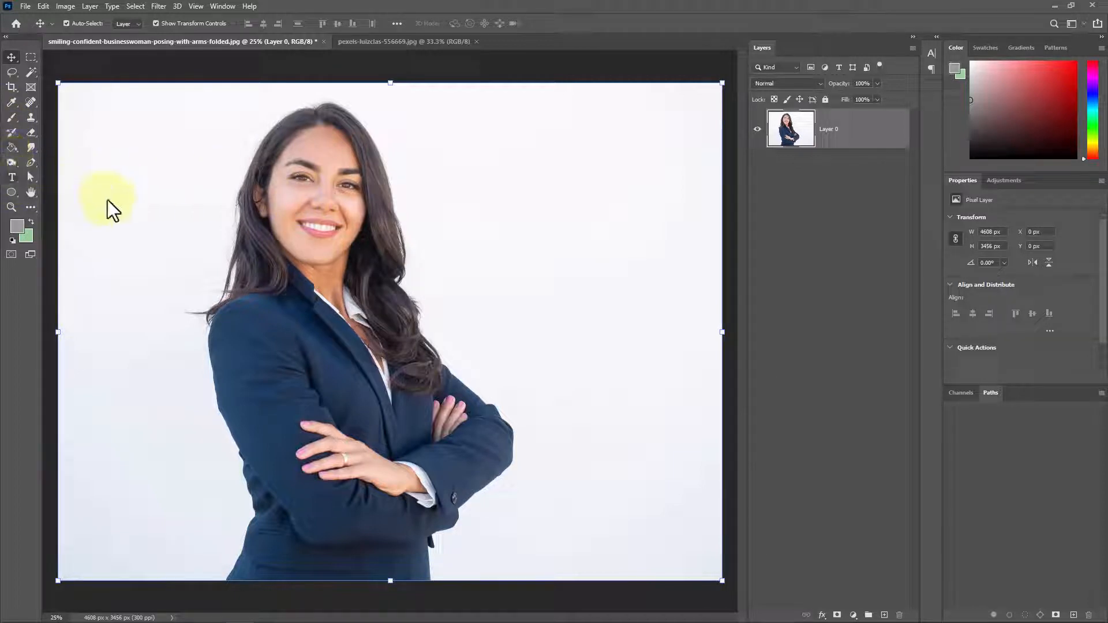
pyautogui.click(155, 224)
pyautogui.click(155, 223)
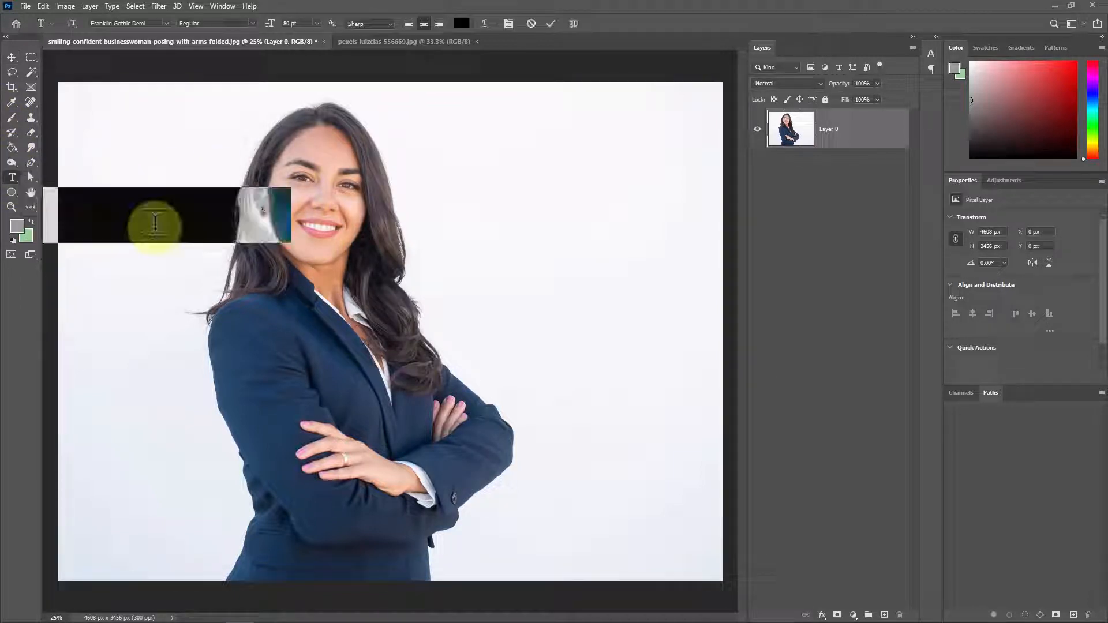
pyautogui.click(12, 57)
pyautogui.moveTo(202, 219); pyautogui.dragTo(322, 169)
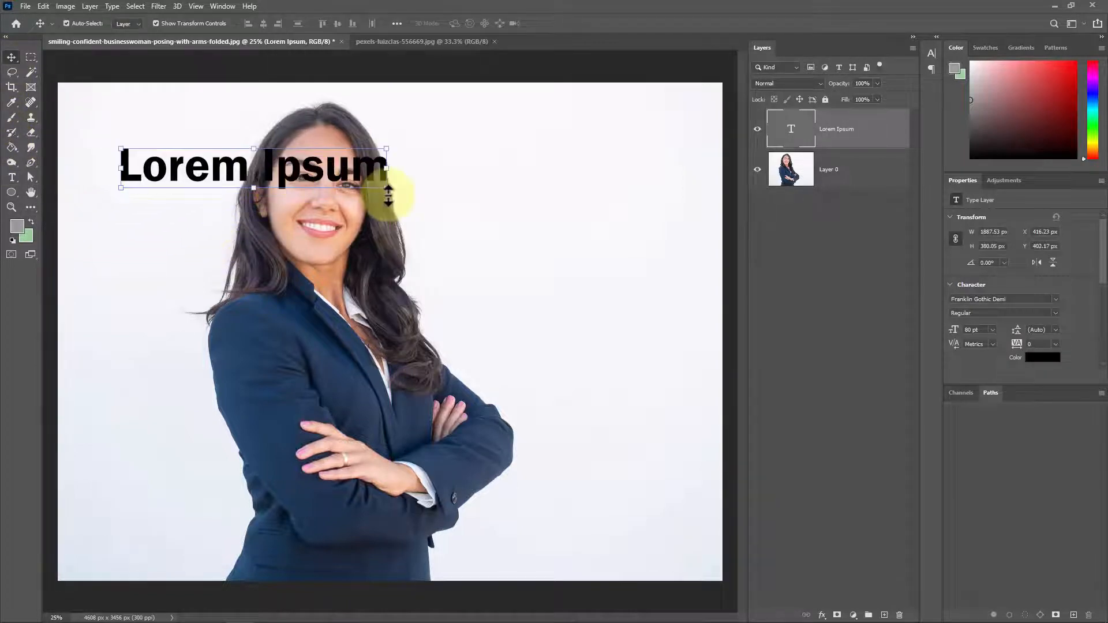
# Scale the "Lorem Ipsum" text to about 207% and position it across the woman's face at about X 2134 px, Y 840 px.
pyautogui.moveTo(385, 193); pyautogui.dragTo(507, 245)
pyautogui.moveTo(424, 232)
pyautogui.mouseDown()
pyautogui.moveTo(399, 221)
pyautogui.moveTo(427, 224)
pyautogui.mouseUp()
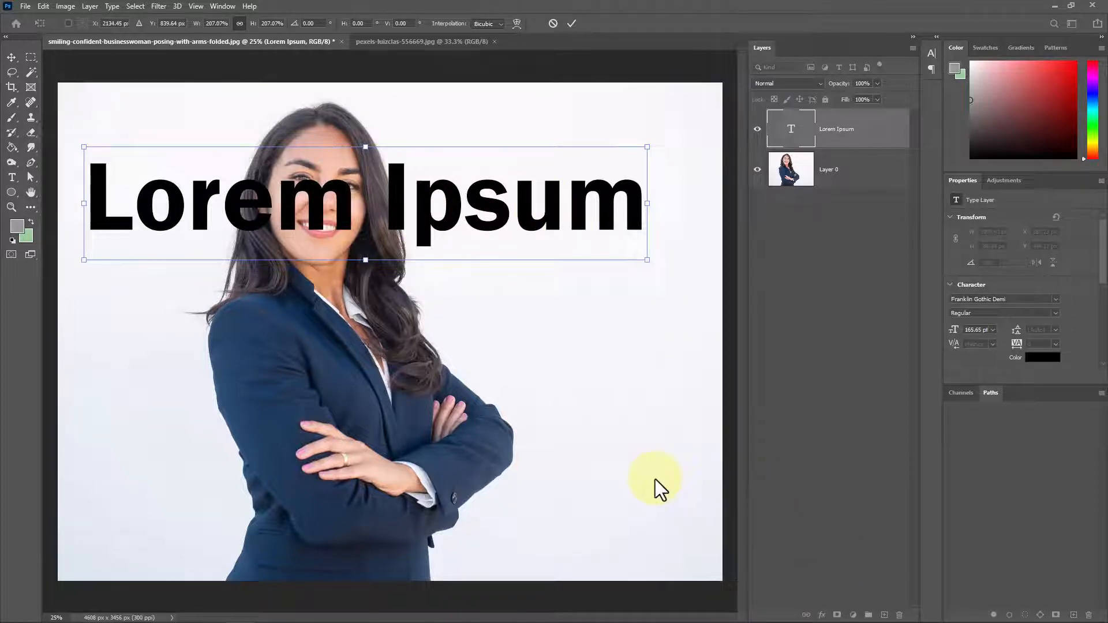
pyautogui.press('Return')
# Add a white layer mask to the "Lorem Ipsum" layer and set up the Brush tool with a black foreground color.
pyautogui.click(837, 615)
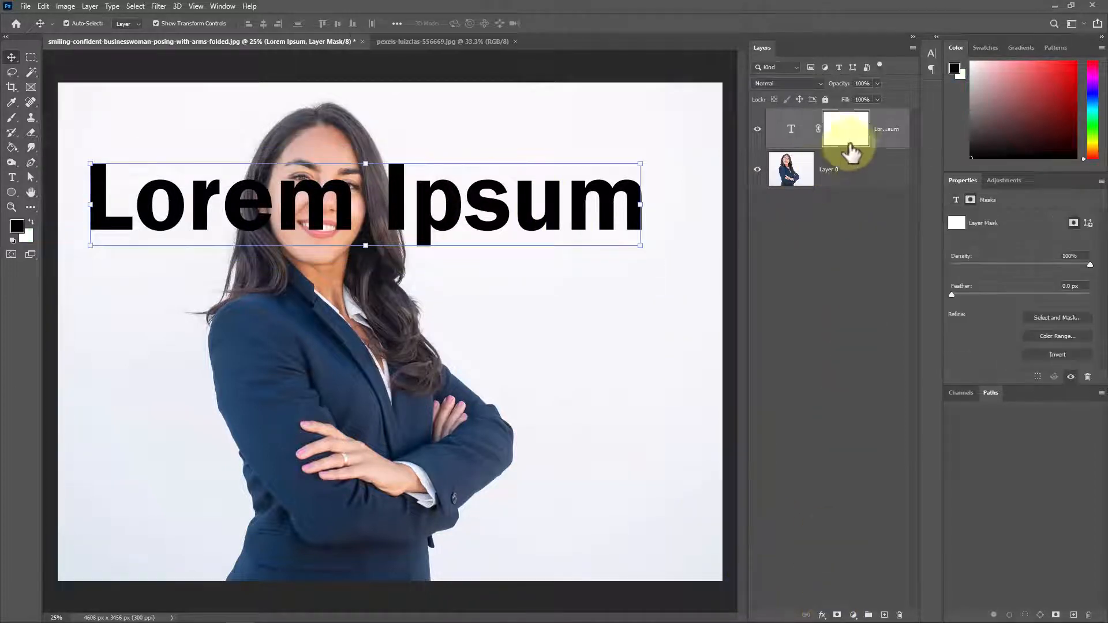
pyautogui.click(634, 305)
pyautogui.scroll(1, 353, 193)
pyautogui.scroll(5, 269, 180)
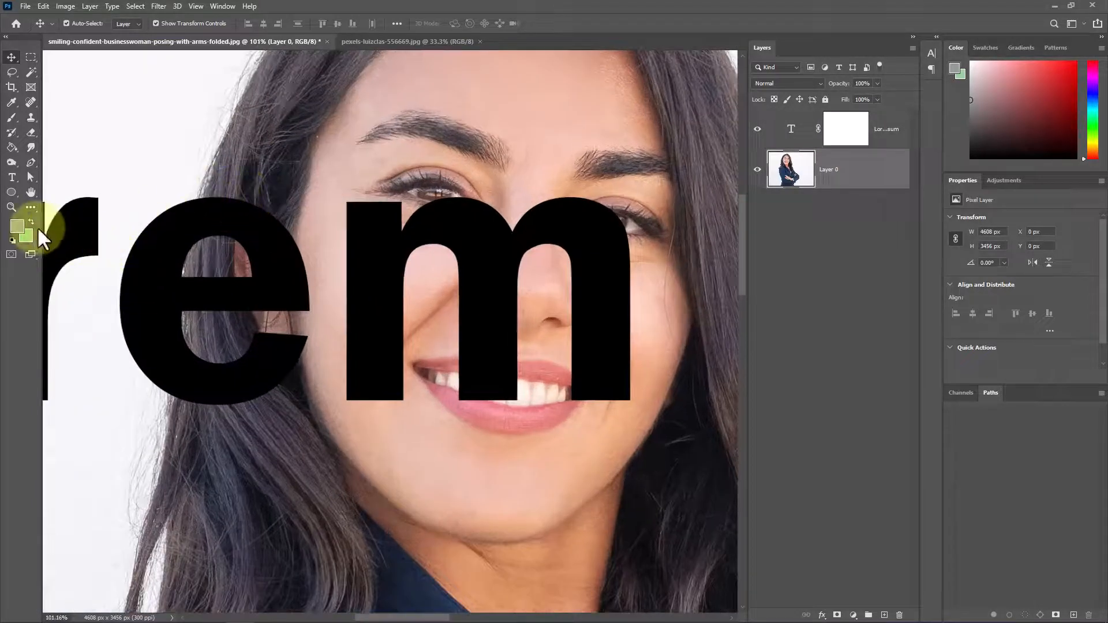
pyautogui.click(11, 117)
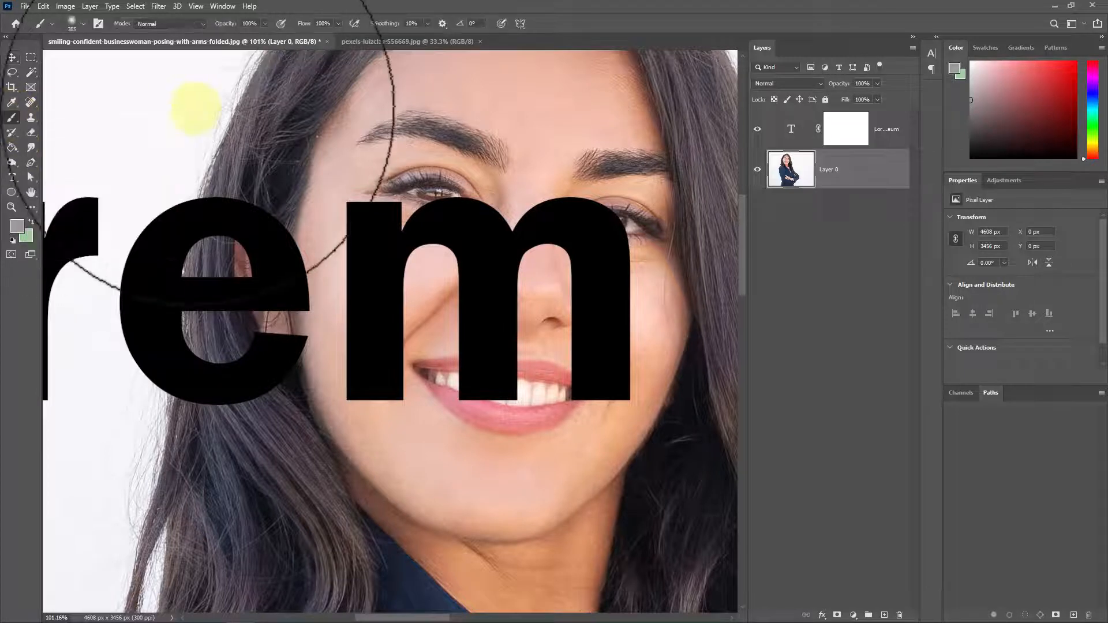
pyautogui.click(16, 225)
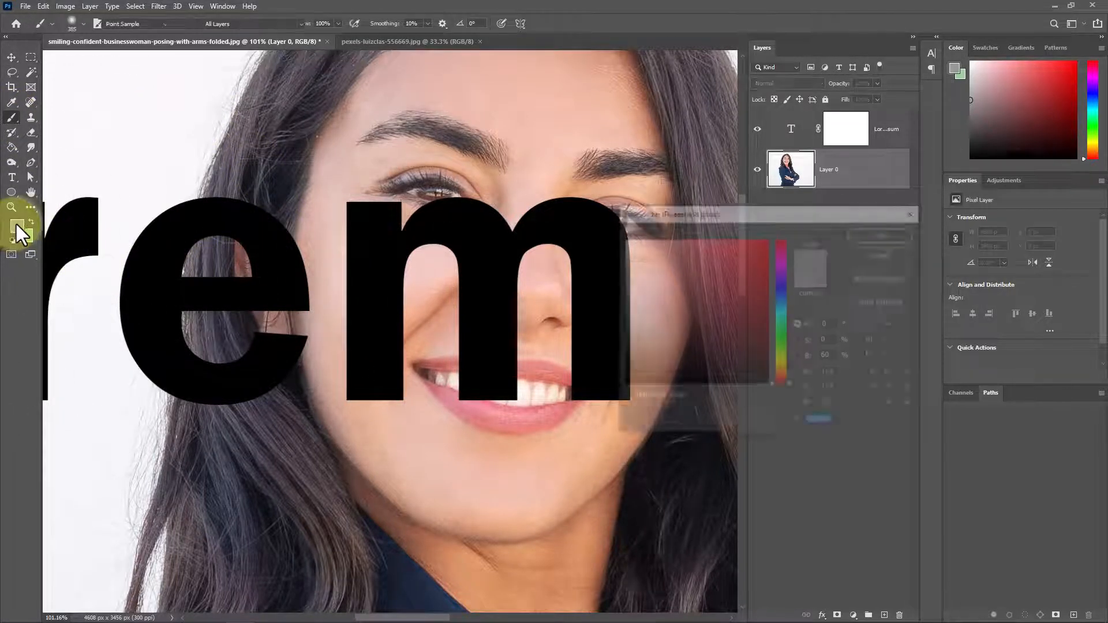
pyautogui.click(873, 234)
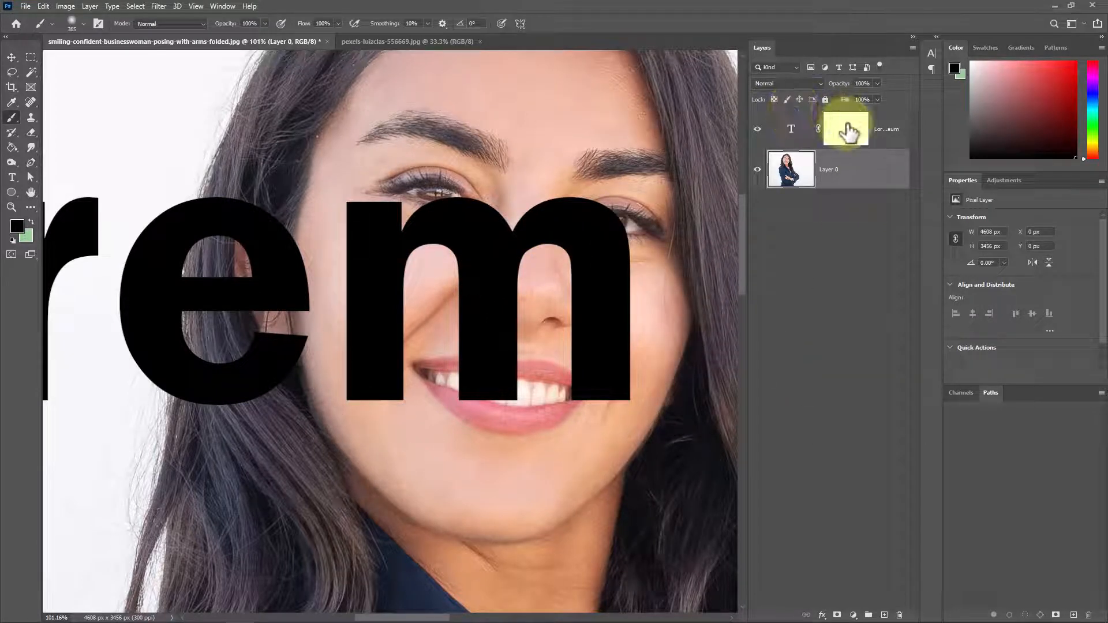
# Paint a black stroke over the face on the photo layer and undo it.
pyautogui.moveTo(413, 202); pyautogui.dragTo(411, 343)
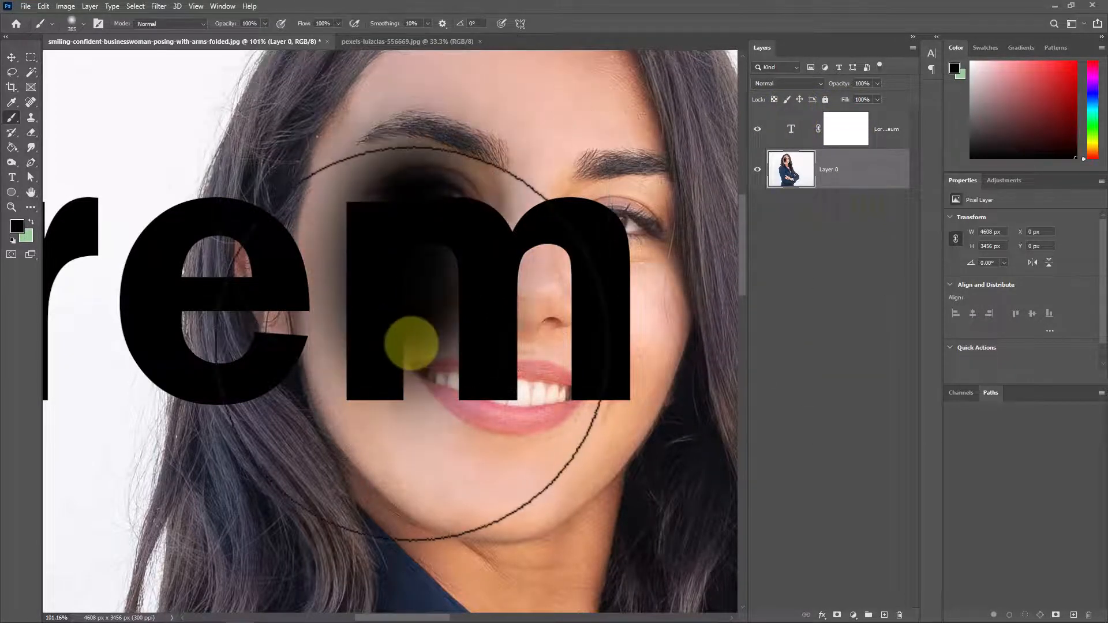
pyautogui.hotkey('ctrl', 'z')
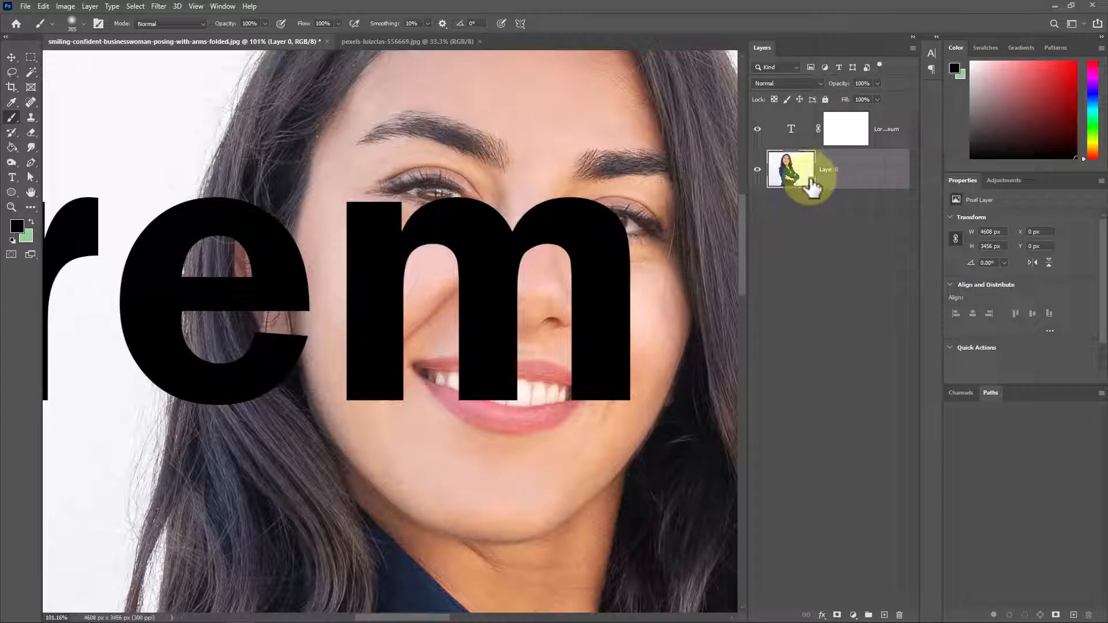
# Paint black on the text layer's mask over the "m" on the face and the "e" across the hair, reducing the brush size to 200.
pyautogui.click(843, 134)
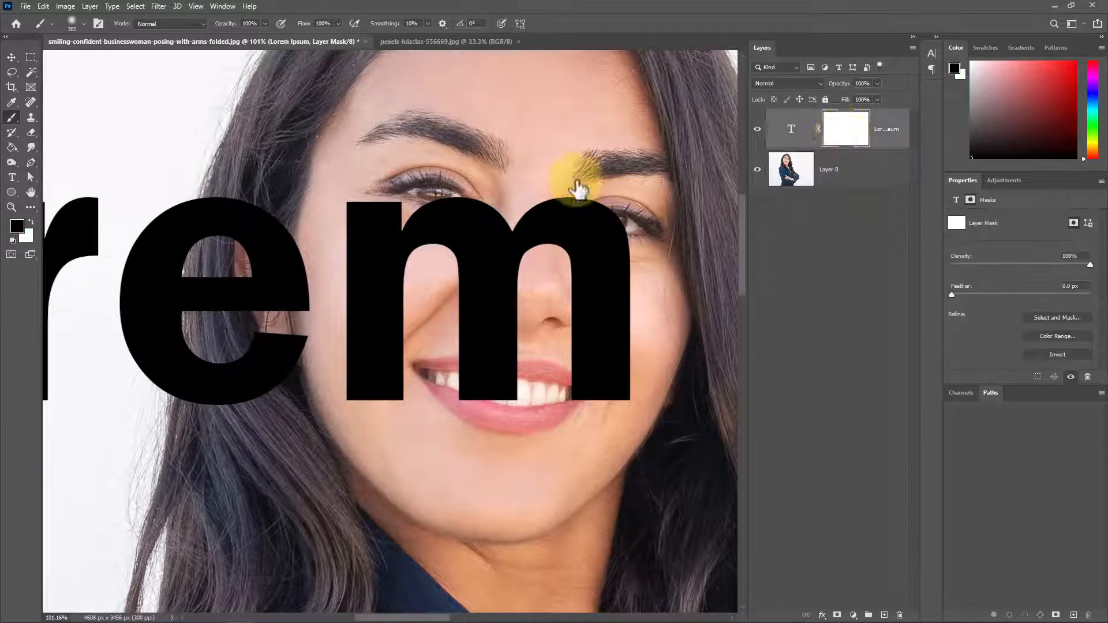
pyautogui.moveTo(370, 219)
pyautogui.mouseDown()
pyautogui.moveTo(372, 343)
pyautogui.moveTo(427, 336)
pyautogui.moveTo(453, 231)
pyautogui.moveTo(541, 383)
pyautogui.mouseUp()
pyautogui.press('[')
pyautogui.press('[')
pyautogui.press('[')
pyautogui.press('[')
pyautogui.press('[')
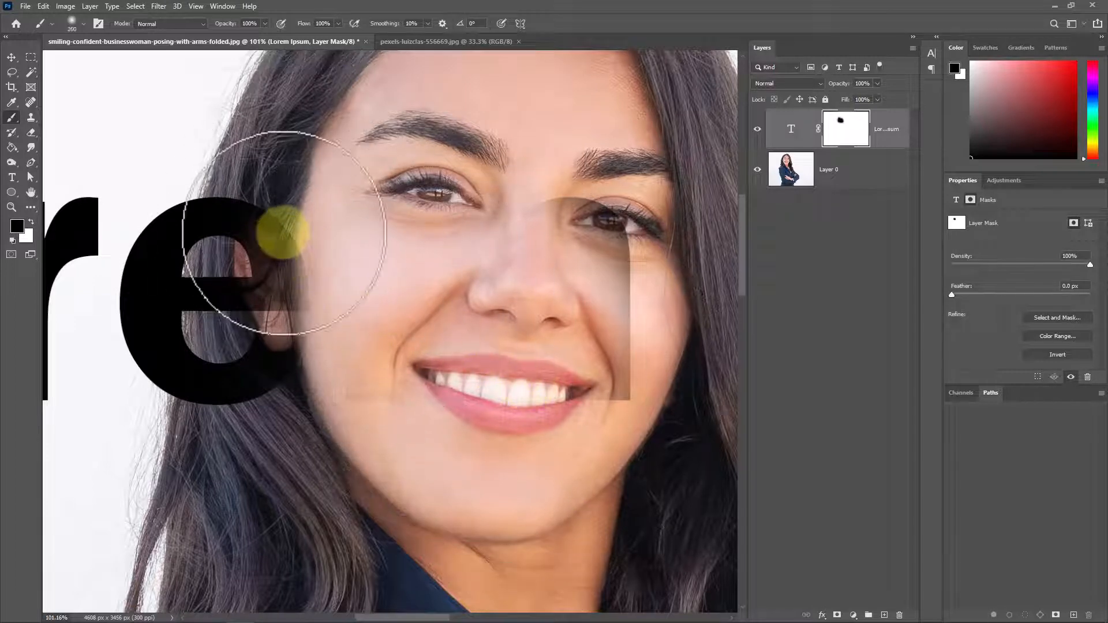
pyautogui.moveTo(272, 359)
pyautogui.mouseDown()
pyautogui.moveTo(279, 273)
pyautogui.moveTo(301, 317)
pyautogui.moveTo(267, 273)
pyautogui.moveTo(237, 335)
pyautogui.moveTo(259, 260)
pyautogui.moveTo(242, 204)
pyautogui.moveTo(217, 221)
pyautogui.moveTo(226, 205)
pyautogui.moveTo(190, 359)
pyautogui.moveTo(207, 348)
pyautogui.moveTo(214, 377)
pyautogui.moveTo(194, 378)
pyautogui.moveTo(192, 404)
pyautogui.moveTo(254, 251)
pyautogui.moveTo(268, 354)
pyautogui.moveTo(286, 301)
pyautogui.mouseUp()
# Reduce the brush size to 90 and mask out the leftover "m" on the cheek and the parts of the "e" and "I" overlapping the hair.
pyautogui.press('[')
pyautogui.press('[')
pyautogui.press('[')
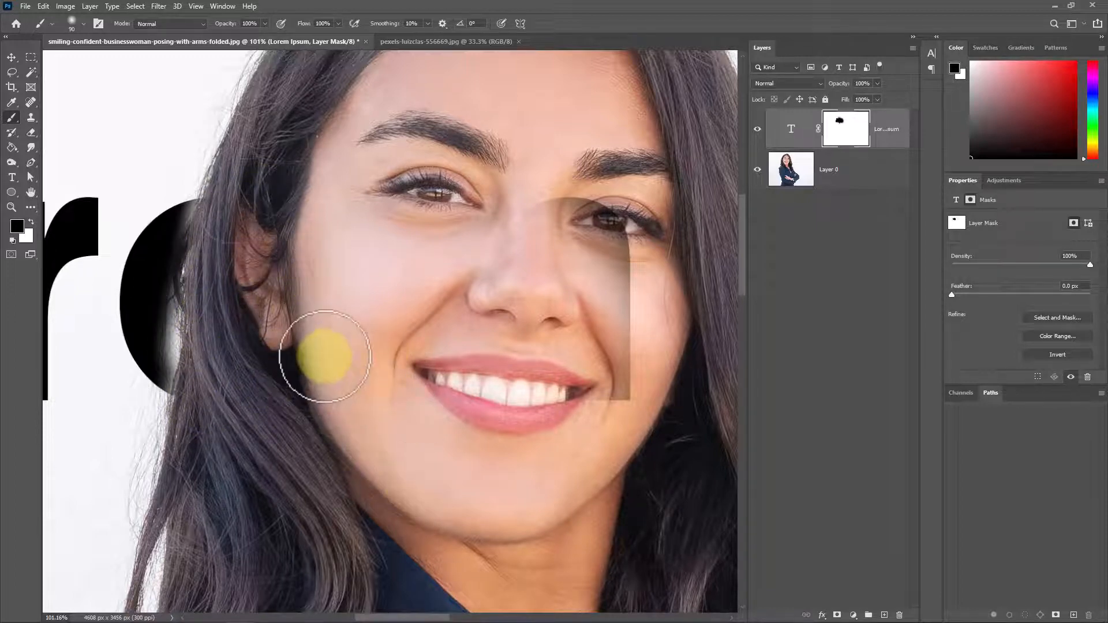
pyautogui.keyDown('alt'); pyautogui.scroll(-3, 307, 349); pyautogui.keyUp('alt')
pyautogui.keyDown('alt'); pyautogui.scroll(-2, 312, 347); pyautogui.keyUp('alt')
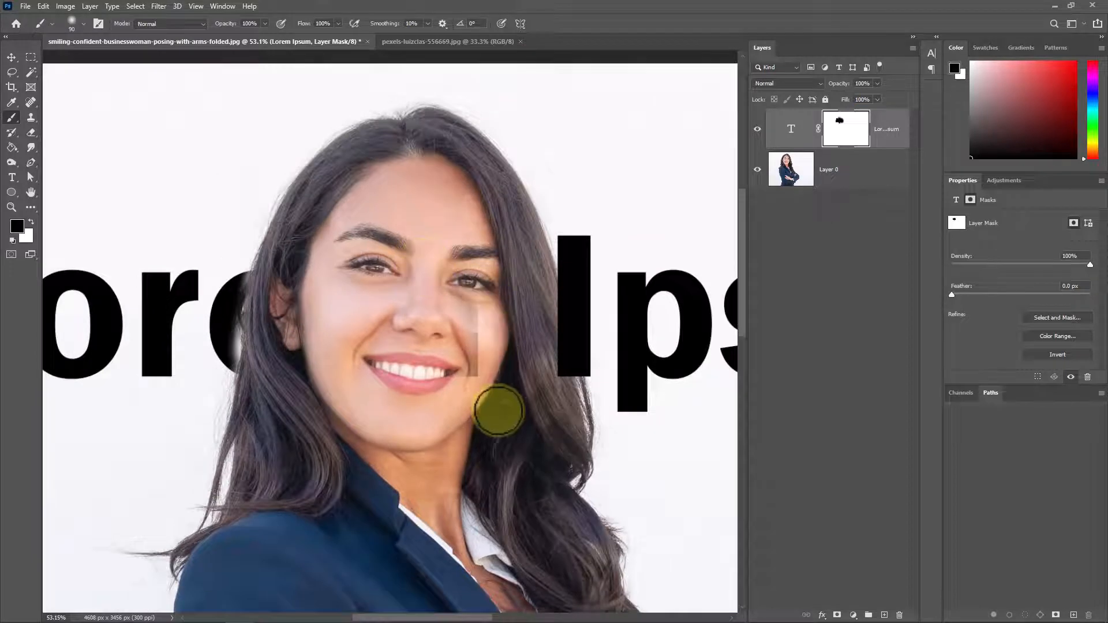
pyautogui.moveTo(549, 317)
pyautogui.mouseDown()
pyautogui.moveTo(557, 358)
pyautogui.moveTo(568, 353)
pyautogui.moveTo(547, 274)
pyautogui.moveTo(572, 397)
pyautogui.moveTo(545, 272)
pyautogui.mouseUp()
pyautogui.moveTo(272, 265)
pyautogui.mouseDown()
pyautogui.moveTo(262, 307)
pyautogui.moveTo(288, 284)
pyautogui.mouseUp()
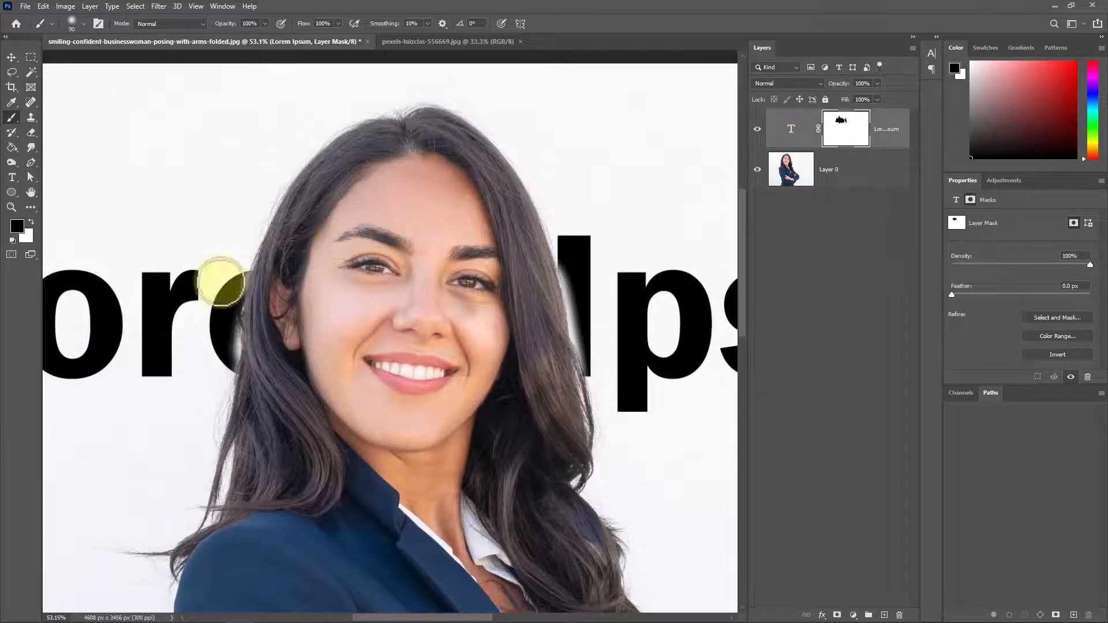
# Restore the faded edge of the "e" beside the hair by painting white on the mask with a size 50 brush.
pyautogui.scroll(2, 218, 283)
pyautogui.scroll(2, 223, 300)
pyautogui.scroll(2, 247, 354)
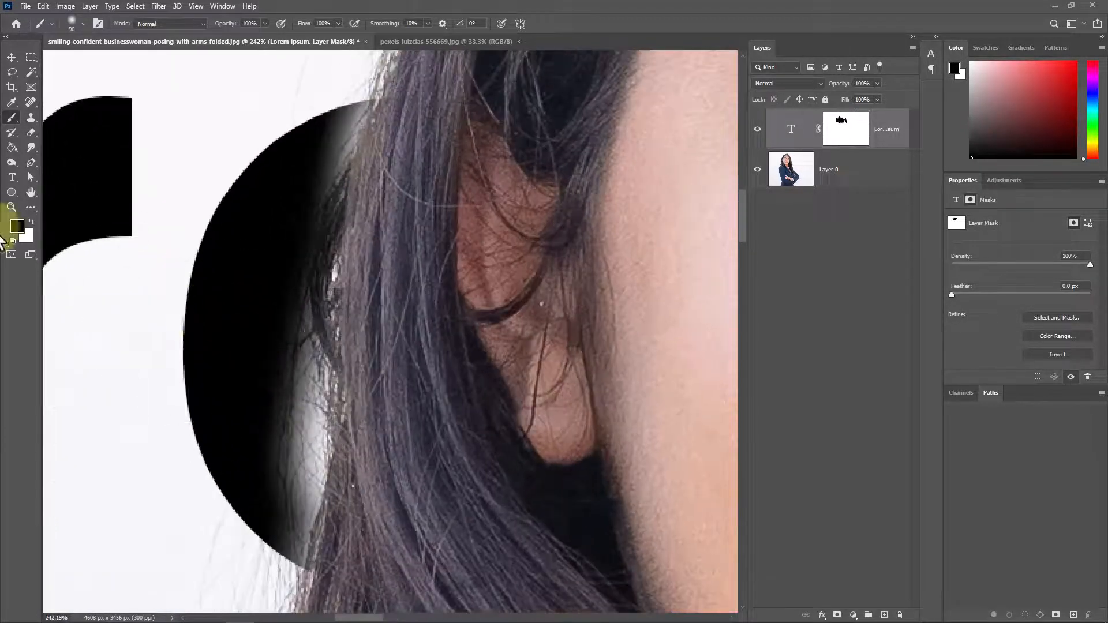
pyautogui.click(28, 223)
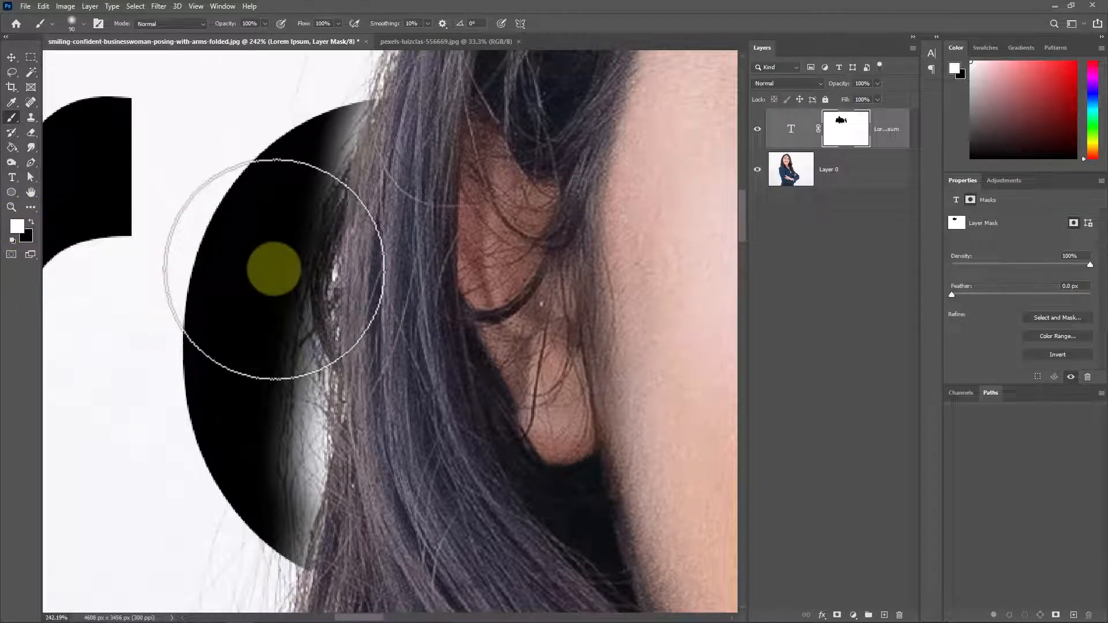
pyautogui.press('[')
pyautogui.press('[')
pyautogui.press('[')
pyautogui.press('[')
pyautogui.moveTo(354, 143)
pyautogui.mouseDown()
pyautogui.moveTo(312, 243)
pyautogui.moveTo(298, 447)
pyautogui.moveTo(306, 402)
pyautogui.moveTo(284, 538)
pyautogui.moveTo(307, 511)
pyautogui.moveTo(299, 302)
pyautogui.moveTo(308, 252)
pyautogui.moveTo(321, 291)
pyautogui.moveTo(333, 244)
pyautogui.moveTo(323, 445)
pyautogui.moveTo(341, 394)
pyautogui.mouseUp()
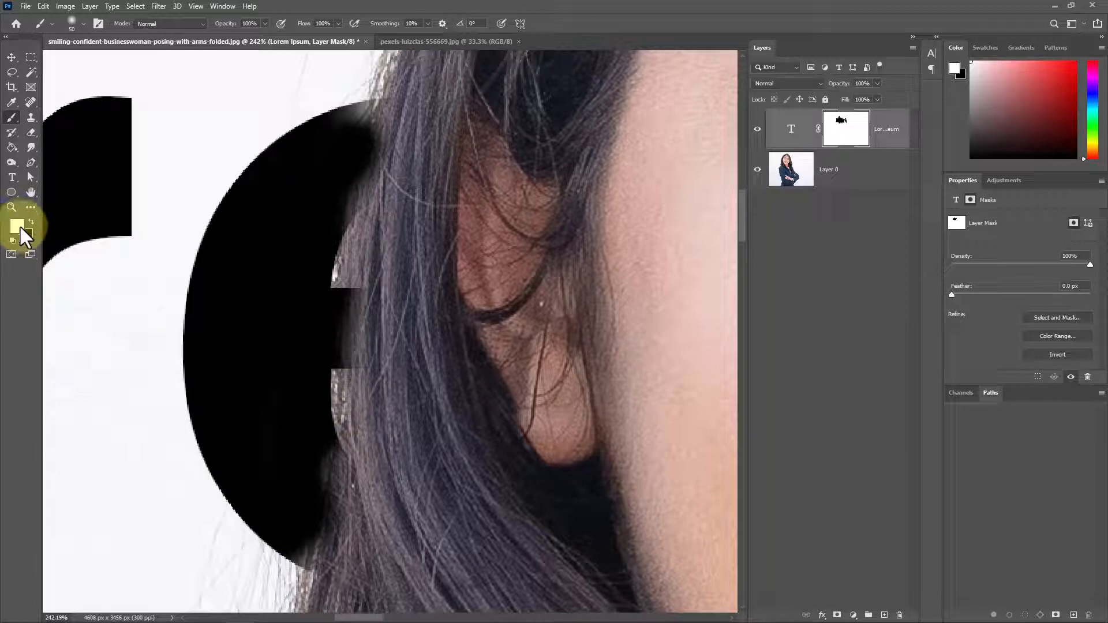
# Paint black on the mask along the hair edge to hide the parts of the "e" that overlap the hair.
pyautogui.press('x')
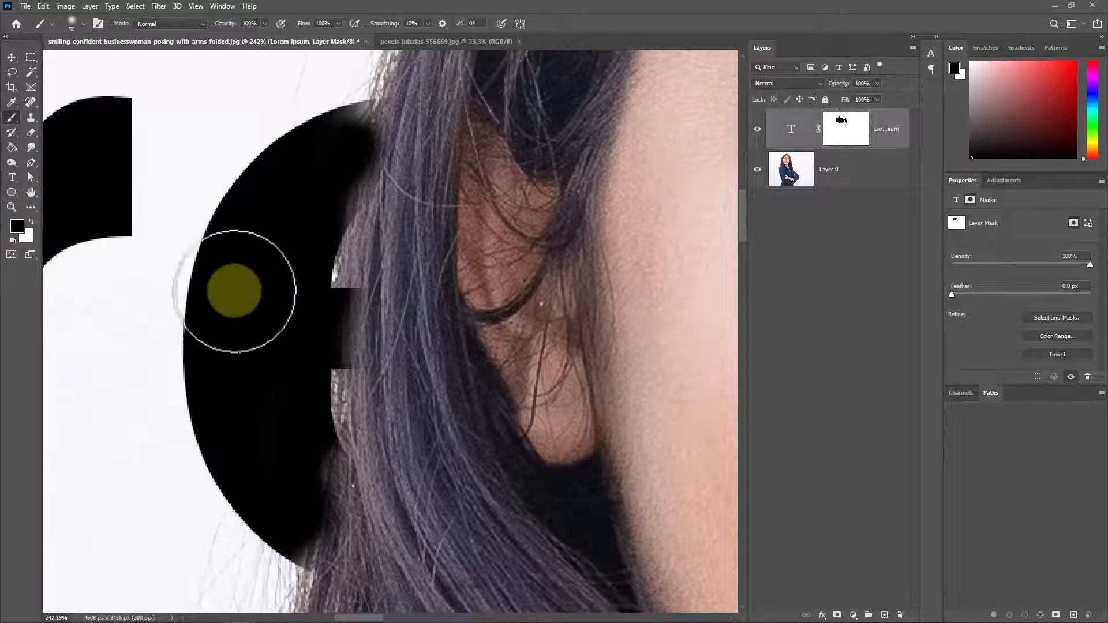
pyautogui.moveTo(395, 272)
pyautogui.mouseDown()
pyautogui.moveTo(367, 304)
pyautogui.moveTo(374, 283)
pyautogui.moveTo(354, 386)
pyautogui.moveTo(358, 319)
pyautogui.moveTo(350, 396)
pyautogui.mouseUp()
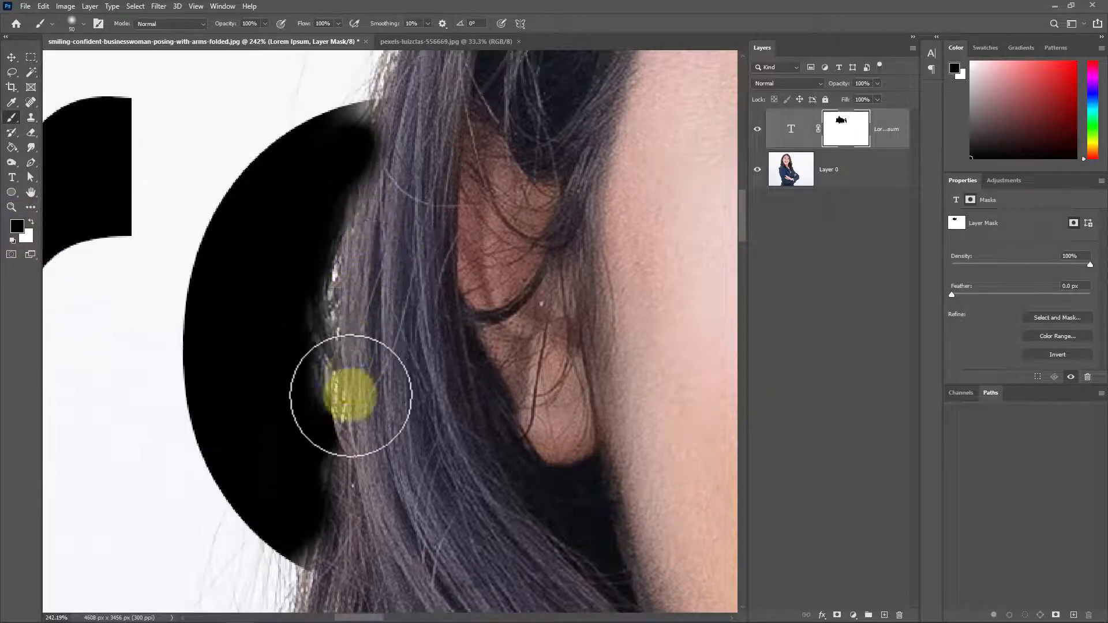
pyautogui.press('x')
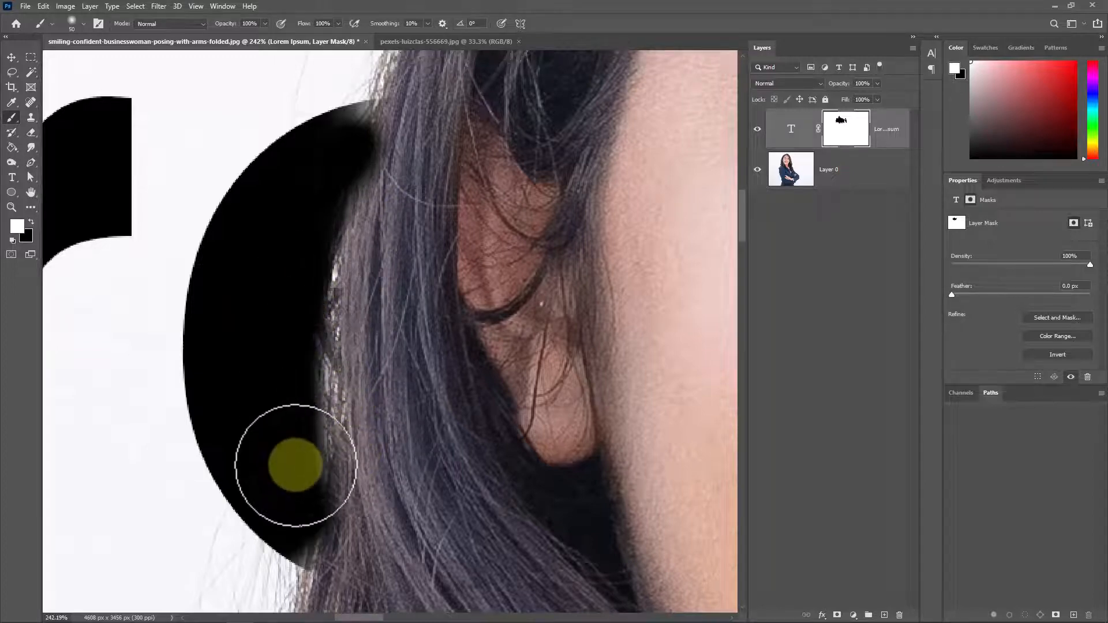
pyautogui.press('x')
pyautogui.moveTo(400, 112)
pyautogui.mouseDown()
pyautogui.moveTo(376, 204)
pyautogui.moveTo(358, 356)
pyautogui.mouseUp()
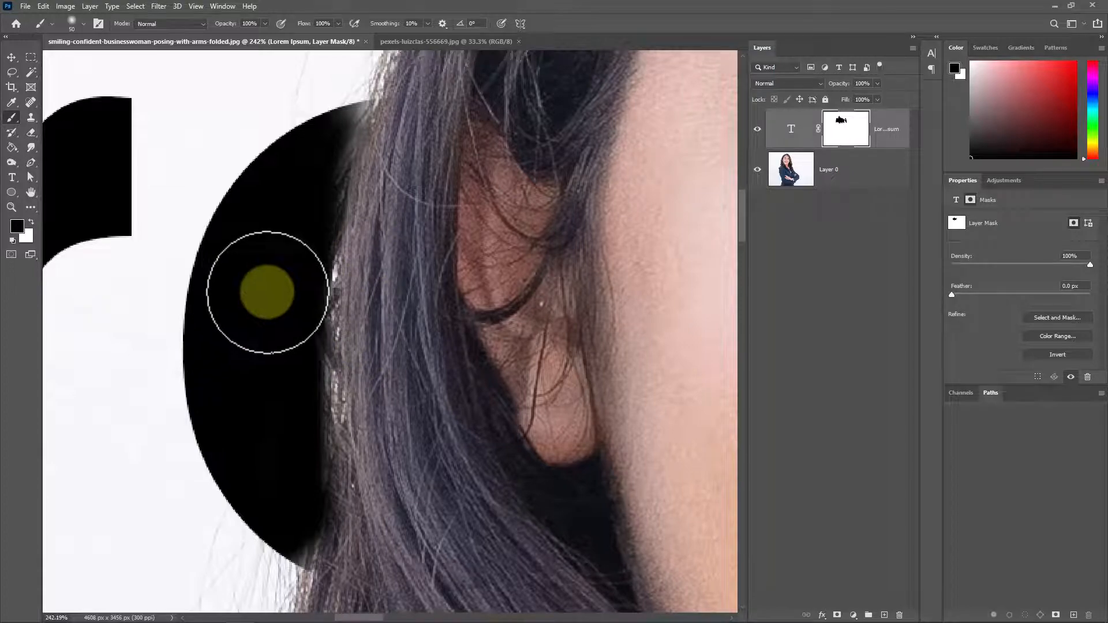
# Restore the faded edge of the "I" beside the hair by painting white on the text layer's mask.
pyautogui.scroll(-10, 289, 196)
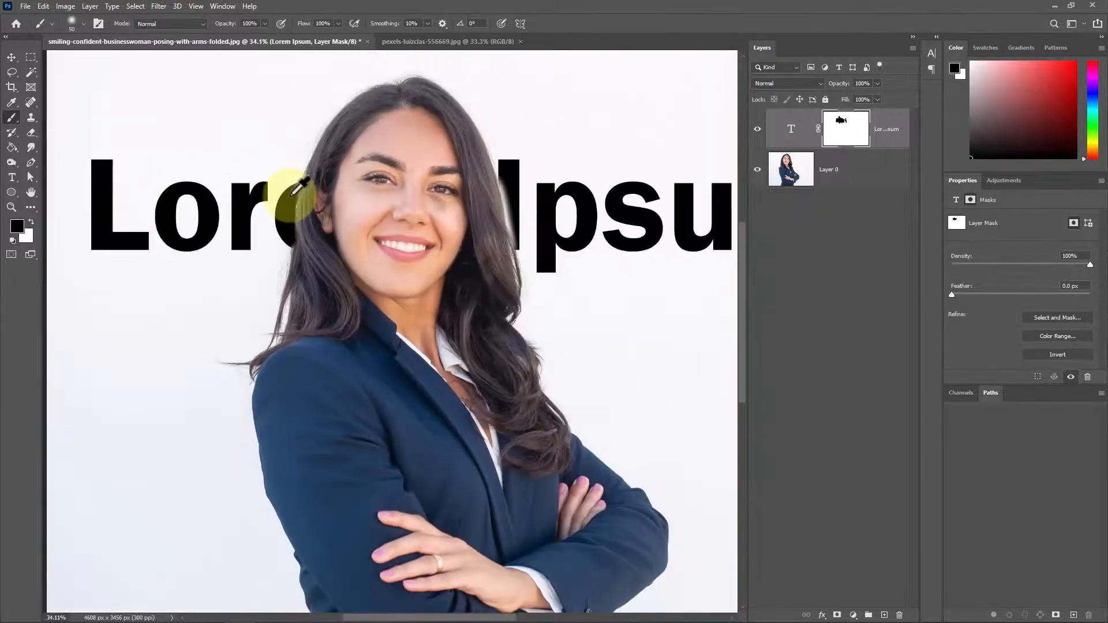
pyautogui.scroll(5, 548, 196)
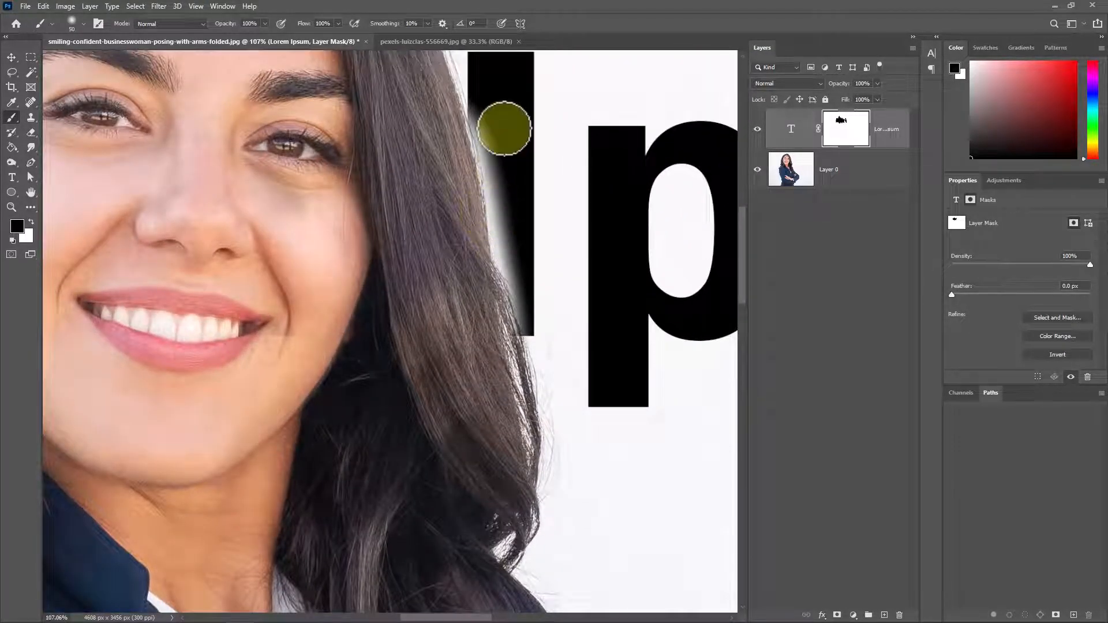
pyautogui.press('x')
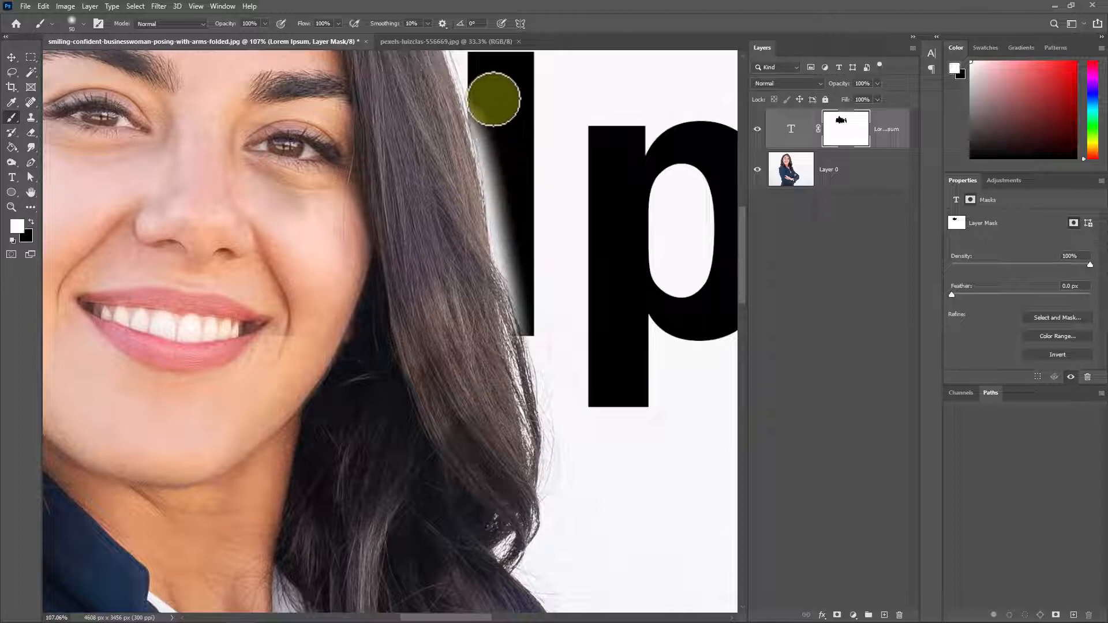
pyautogui.moveTo(494, 99)
pyautogui.mouseDown()
pyautogui.moveTo(480, 188)
pyautogui.moveTo(499, 258)
pyautogui.moveTo(500, 208)
pyautogui.moveTo(514, 331)
pyautogui.moveTo(480, 123)
pyautogui.moveTo(494, 249)
pyautogui.mouseUp()
pyautogui.scroll(-6, 495, 258)
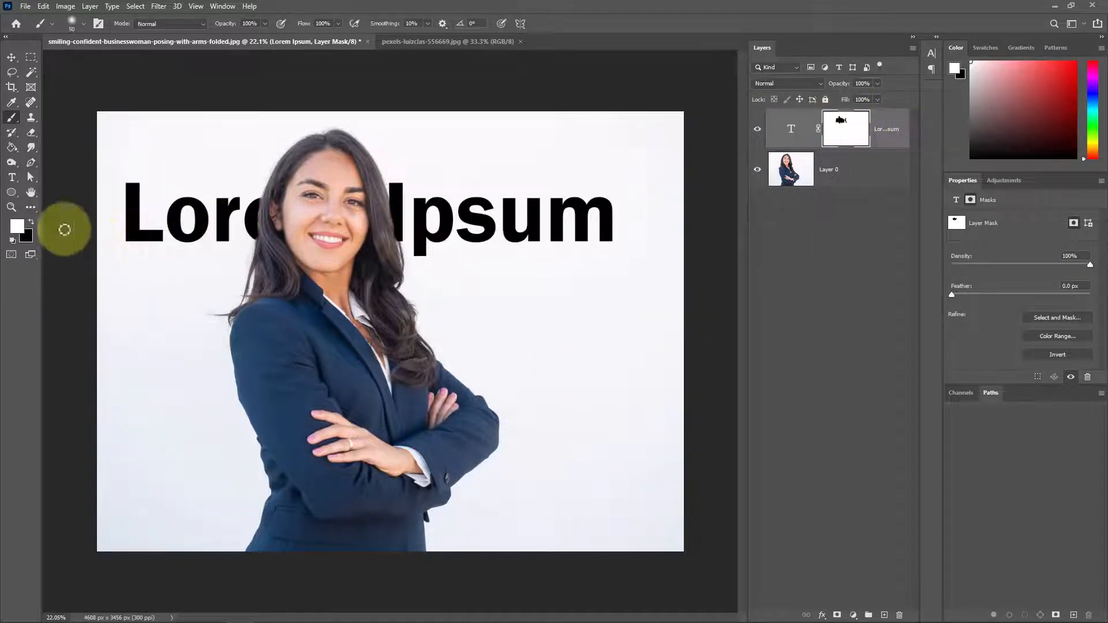
# With a size 300 brush, paint black on the mask across the letters around the head, and restore the whole text with white.
pyautogui.click(31, 222)
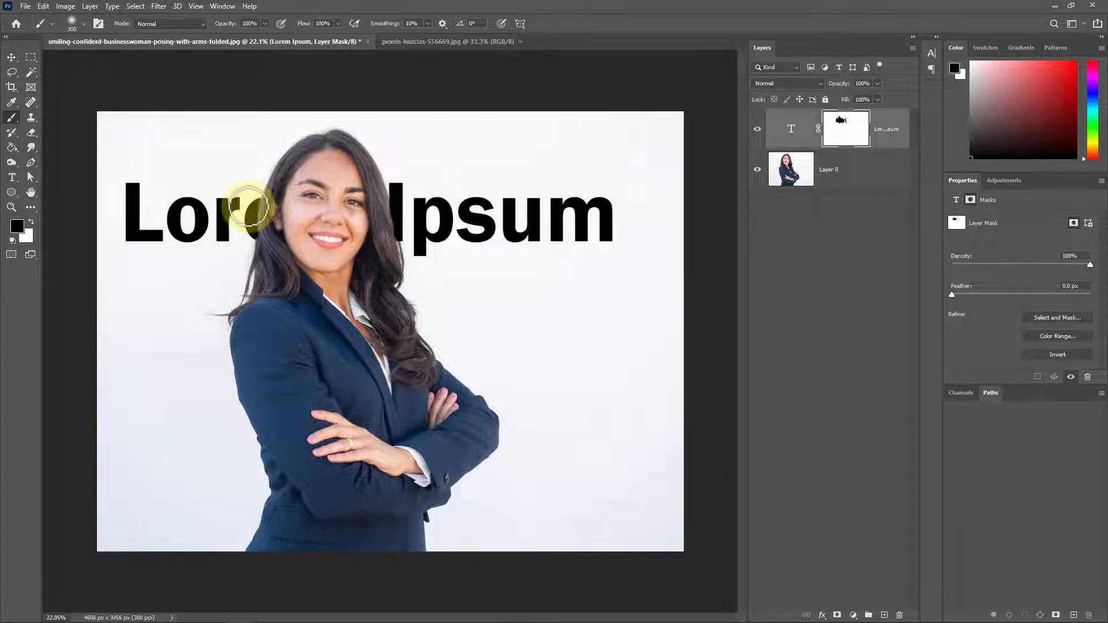
pyautogui.moveTo(248, 207); pyautogui.dragTo(456, 218)
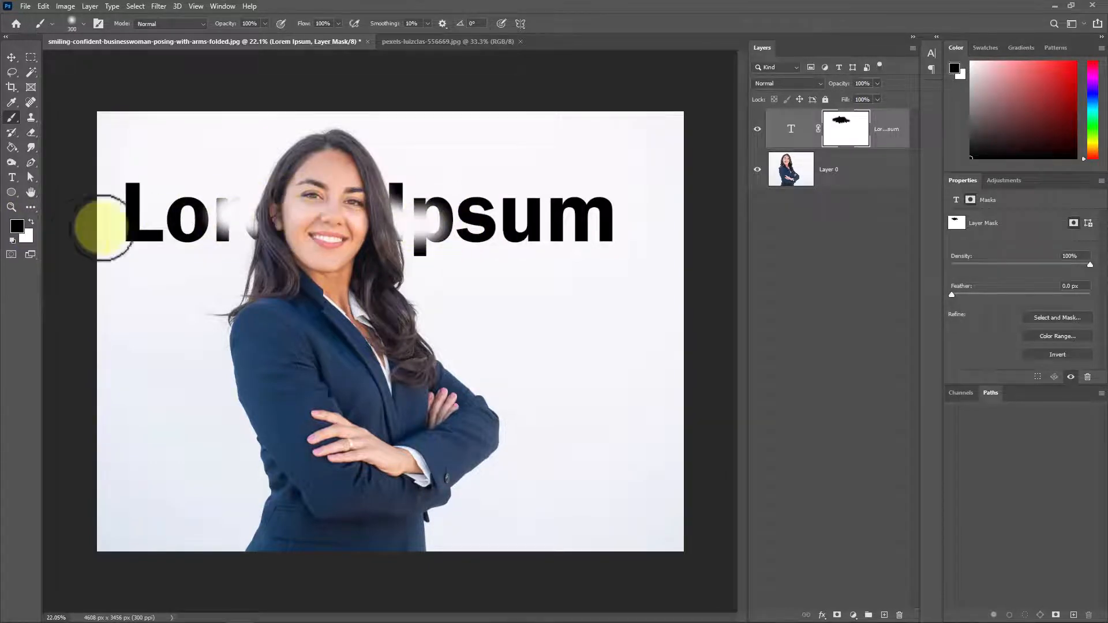
pyautogui.click(31, 222)
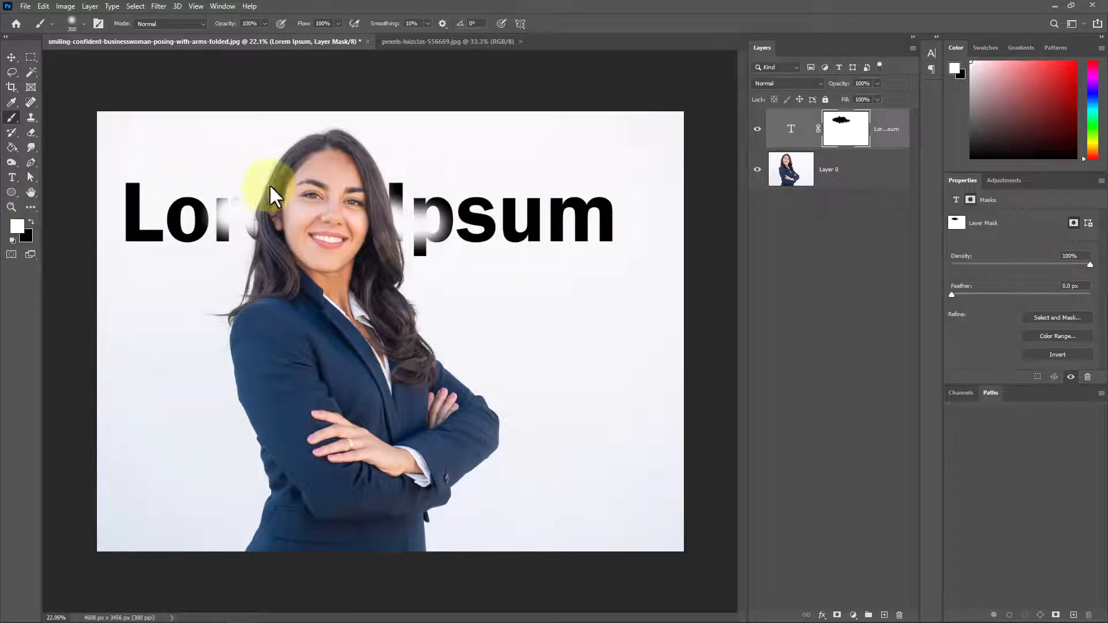
pyautogui.moveTo(329, 217); pyautogui.dragTo(258, 222)
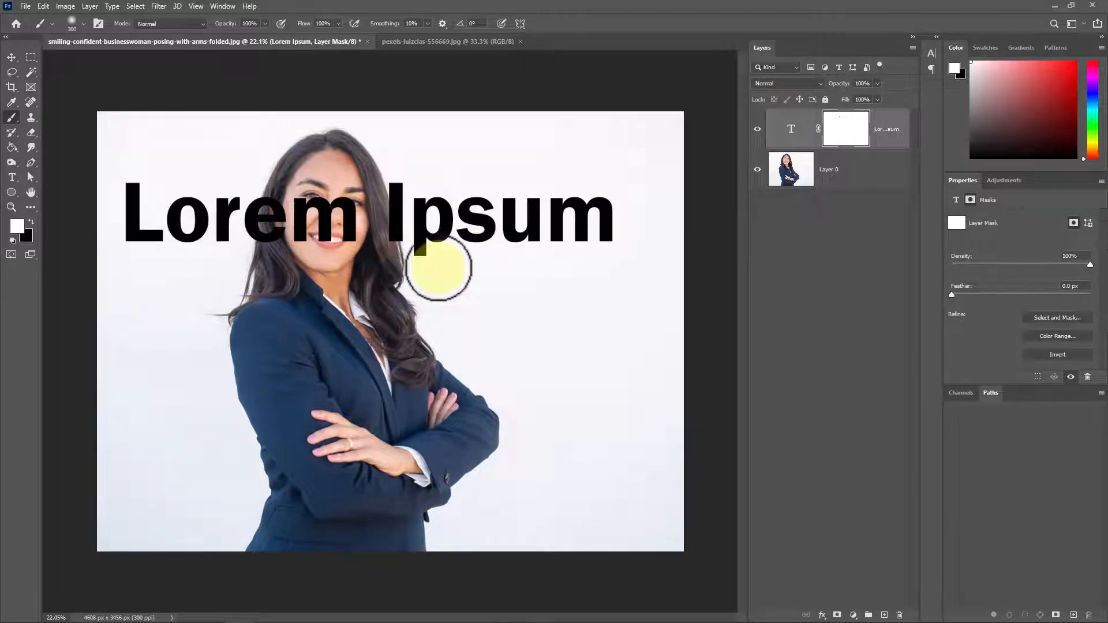
# Delete the masked "Lorem Ipsum" text layer.
pyautogui.click(12, 57)
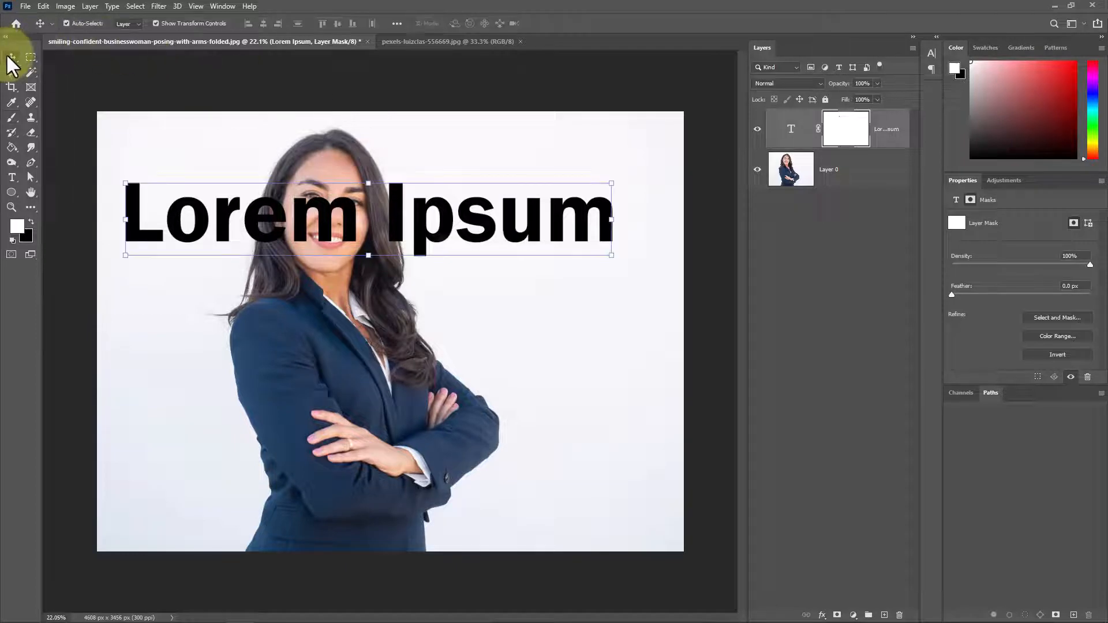
pyautogui.press('Delete')
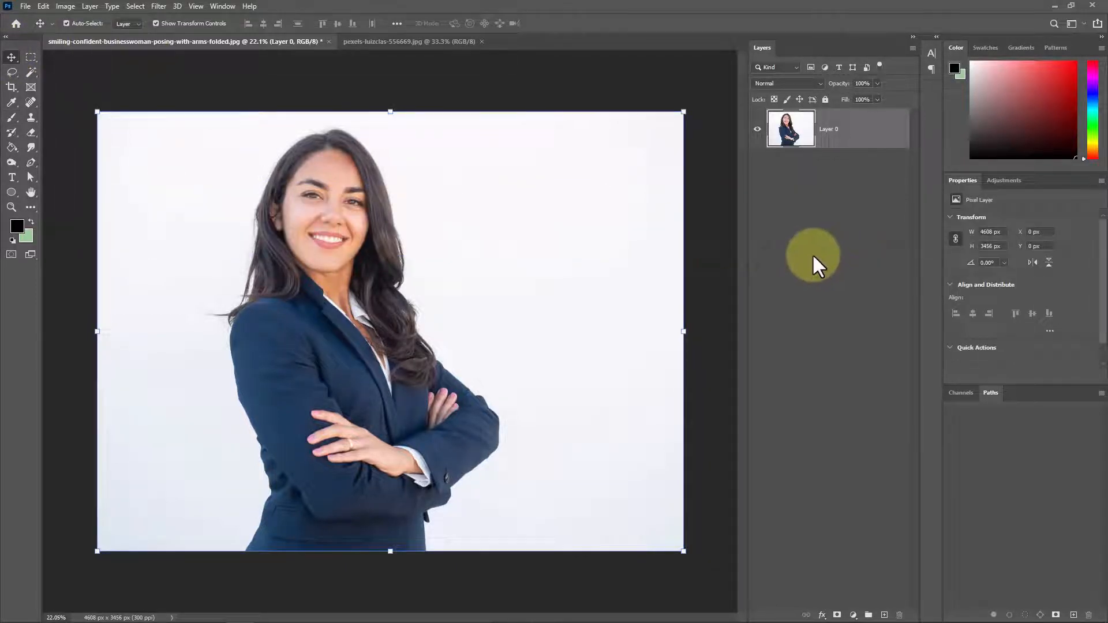
# Select the woman automatically with Select Subject and copy the selection onto a new layer.
pyautogui.click(85, 6)
pyautogui.moveTo(111, 8)
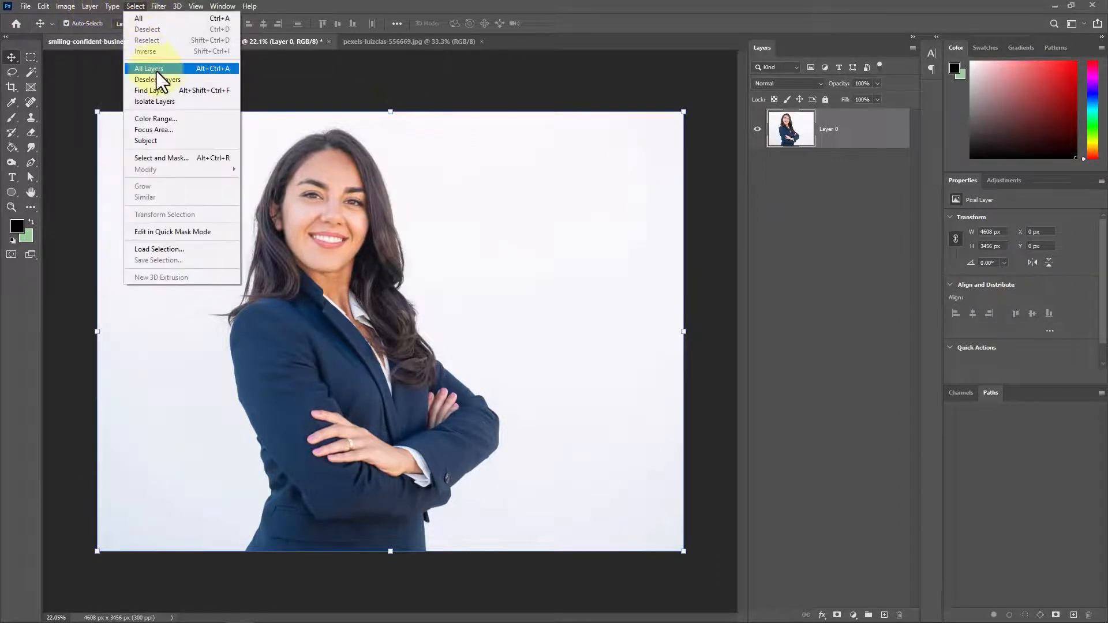
pyautogui.click(179, 140)
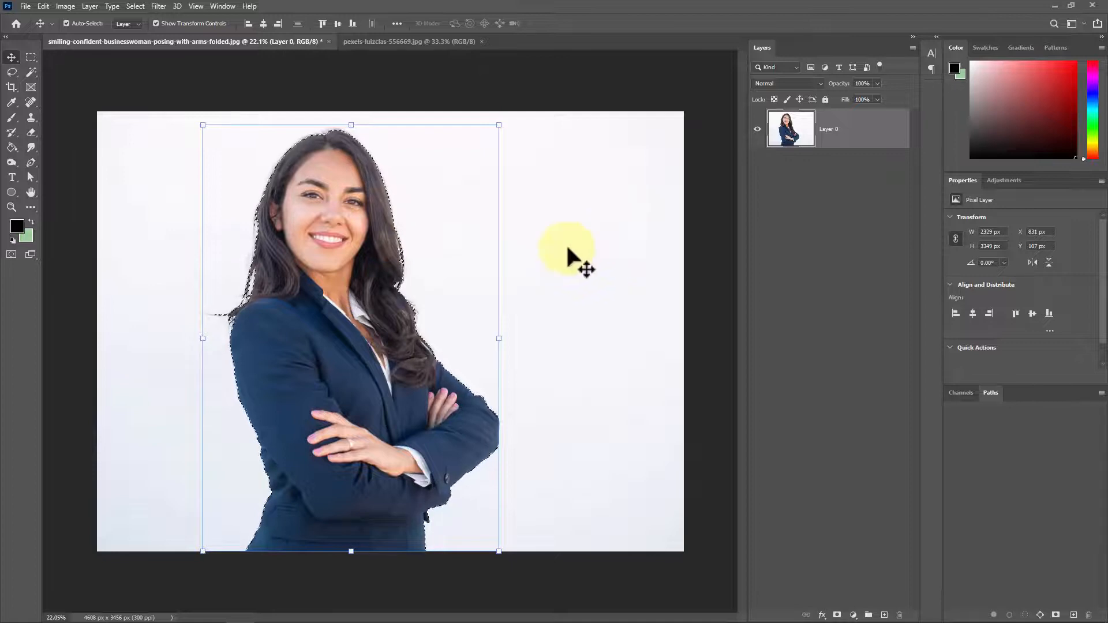
pyautogui.hotkey('ctrl', 'j')
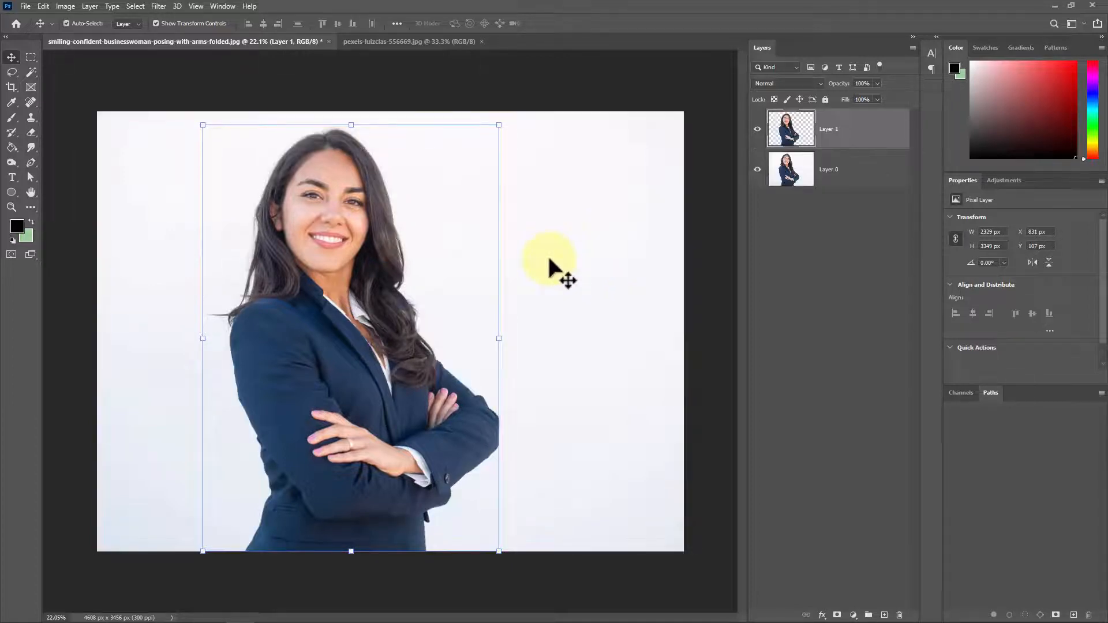
# Add a new gradient fill layer named Gradient Fill 1 in Normal mode at 100% opacity.
pyautogui.click(90, 7)
pyautogui.moveTo(170, 144)
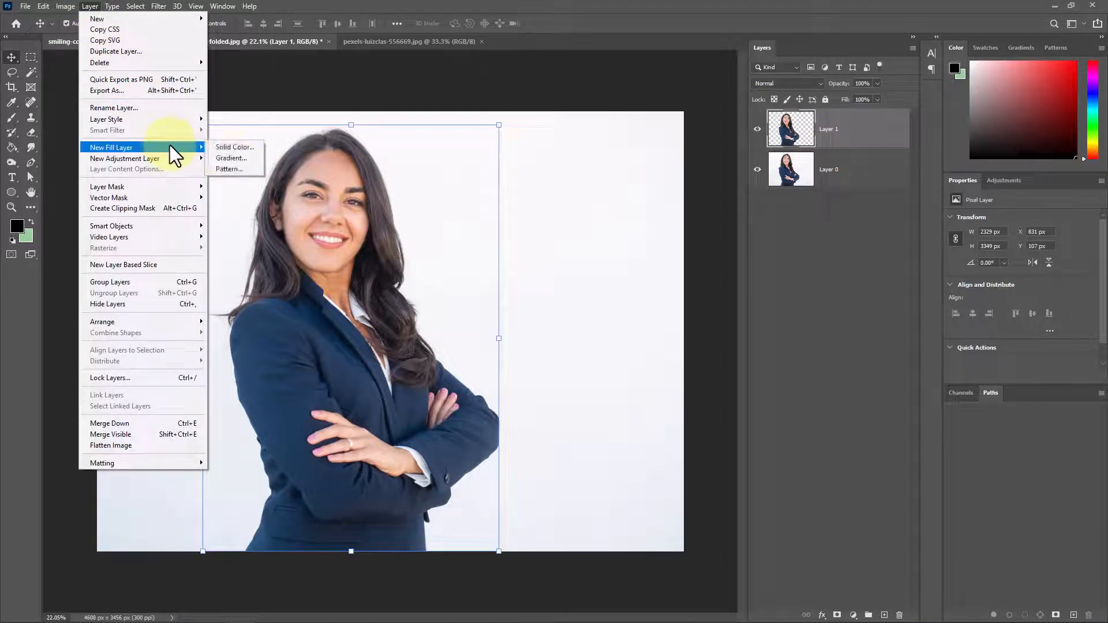
pyautogui.click(233, 157)
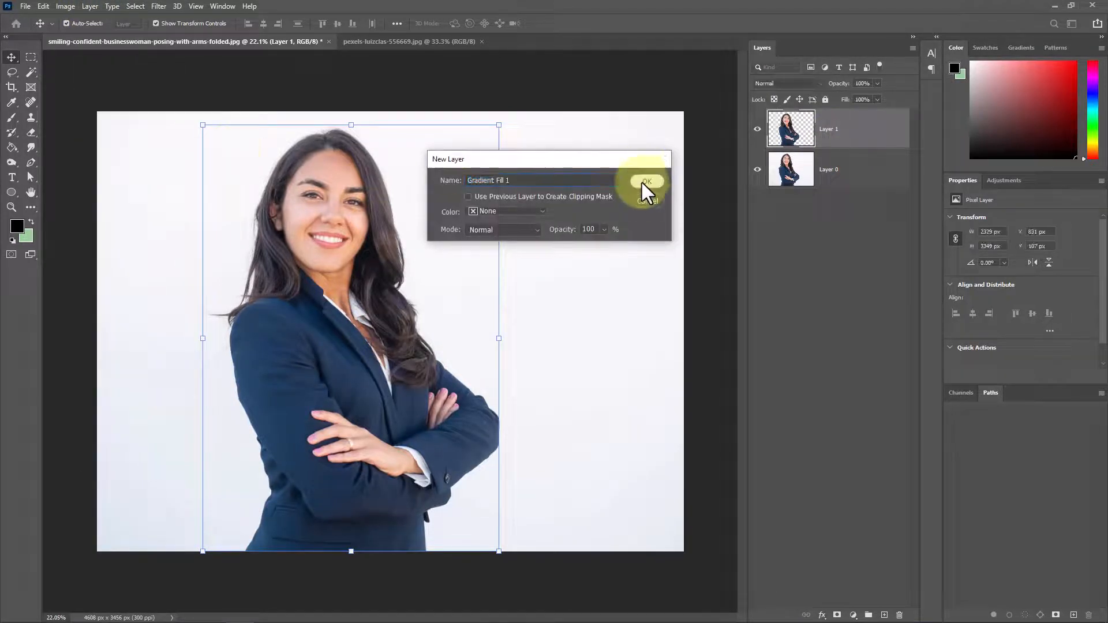
pyautogui.click(645, 181)
# Apply the Red_05 preset to the gradient fill and move the fill layer beneath the woman's cut-out layer.
pyautogui.click(559, 153)
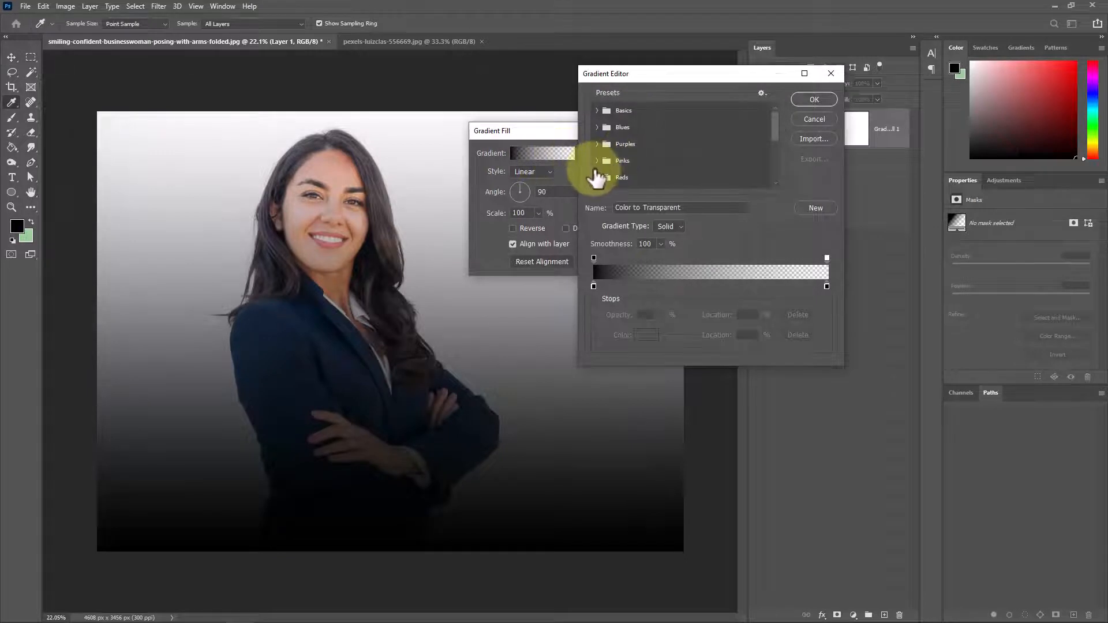
pyautogui.click(606, 161)
pyautogui.click(650, 179)
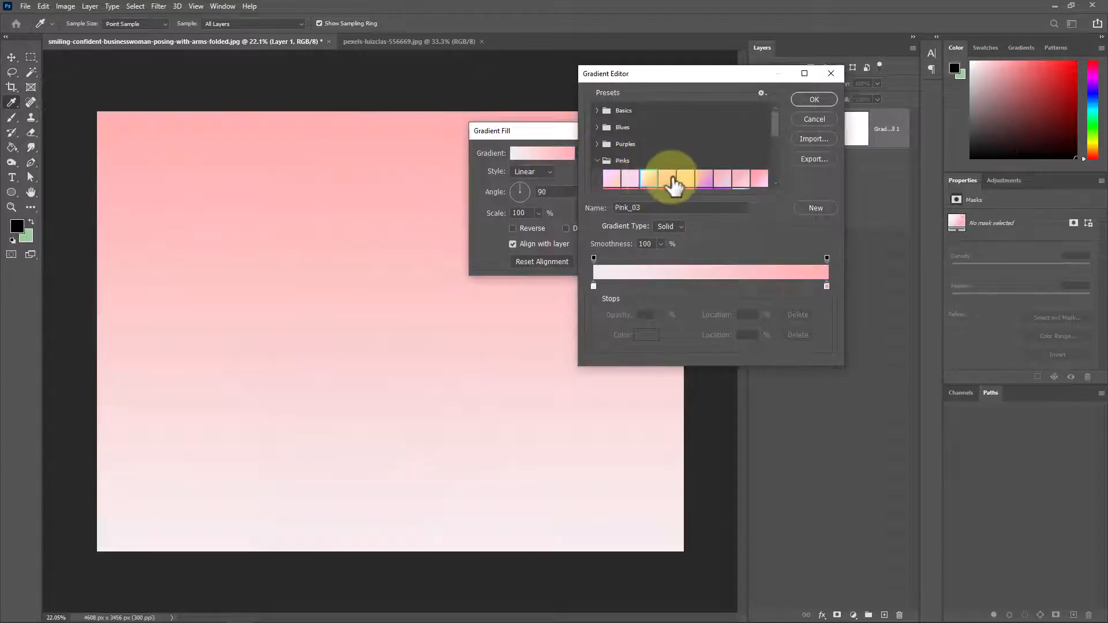
pyautogui.click(669, 178)
pyautogui.scroll(-2, 635, 185)
pyautogui.click(600, 162)
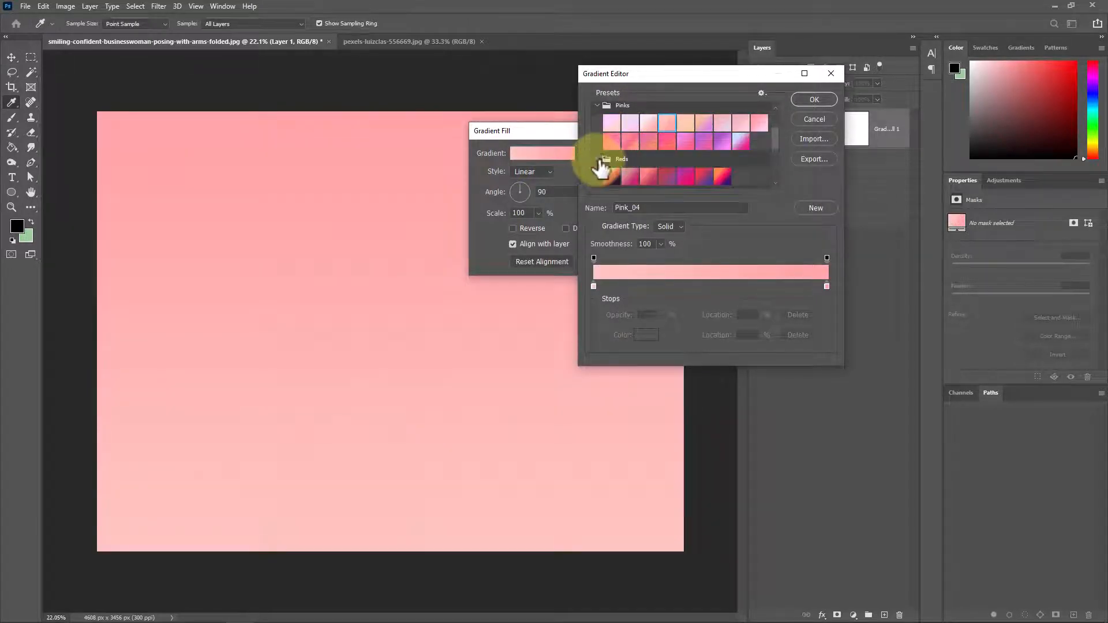
pyautogui.click(685, 176)
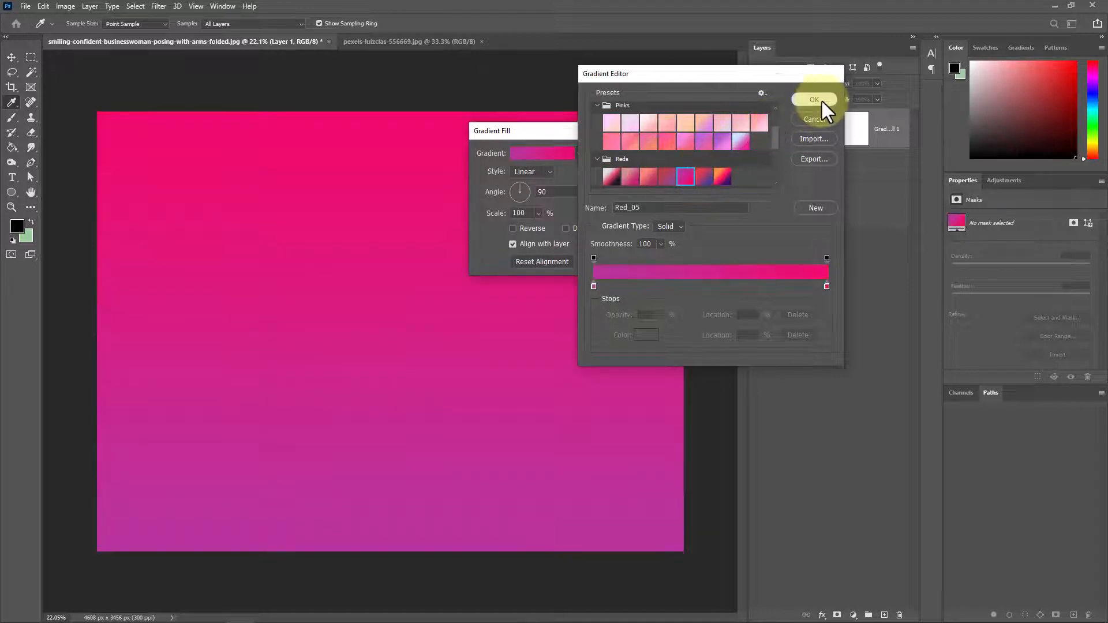
pyautogui.click(819, 100)
pyautogui.click(628, 153)
pyautogui.moveTo(853, 185); pyautogui.dragTo(850, 119)
pyautogui.click(301, 89)
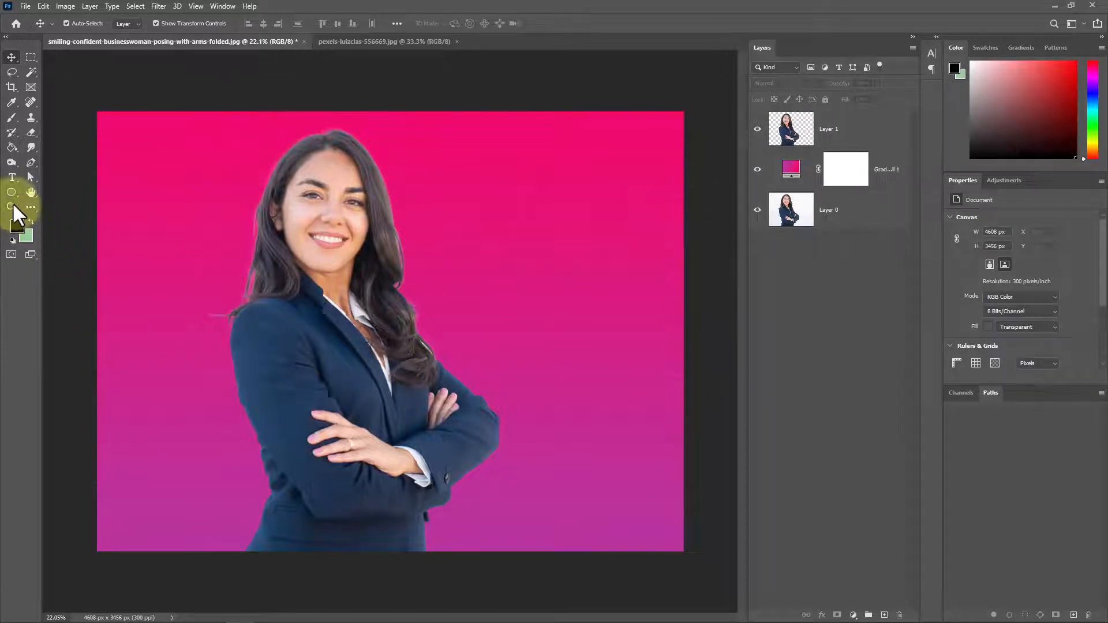
# Set the Curvature Pen tool to draw shapes with no fill and a yellow-orange stroke 26.52 px wide.
pyautogui.click(31, 163)
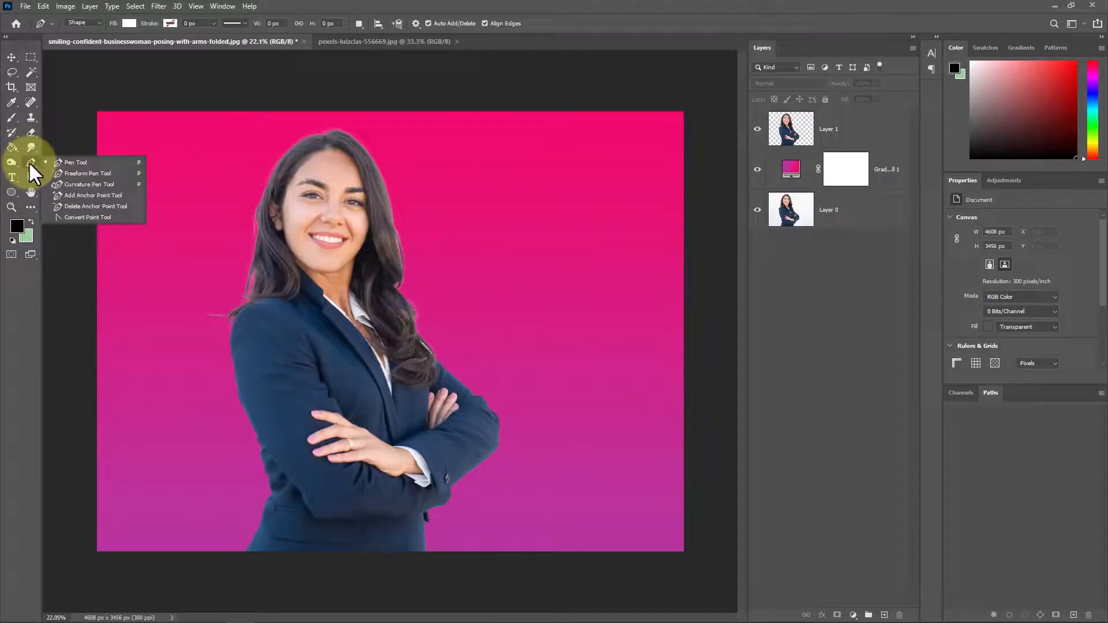
pyautogui.click(103, 182)
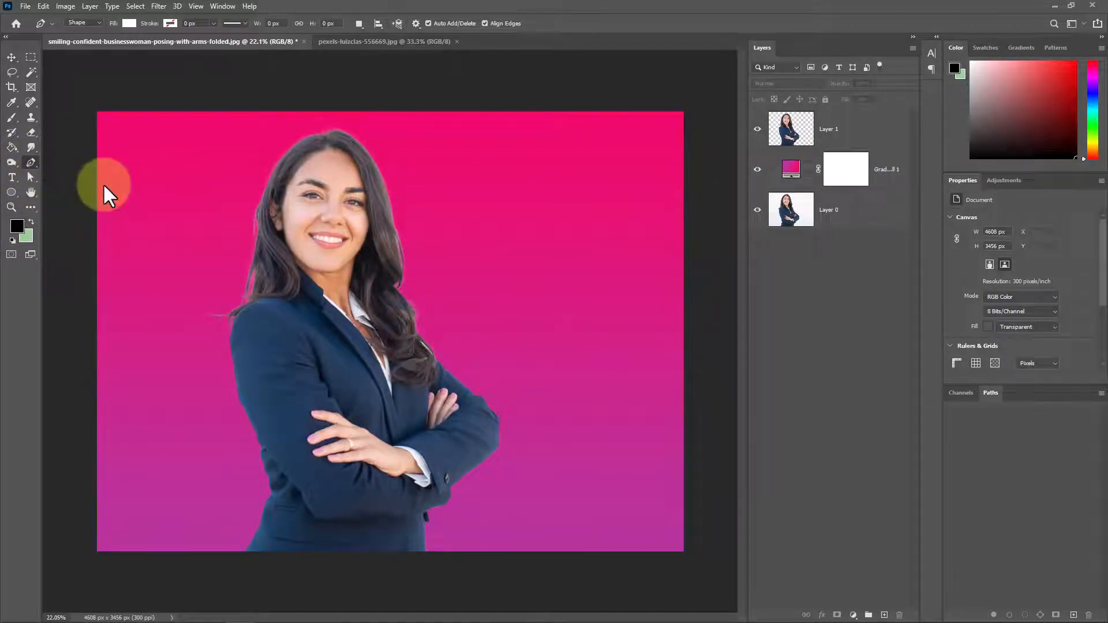
pyautogui.click(171, 23)
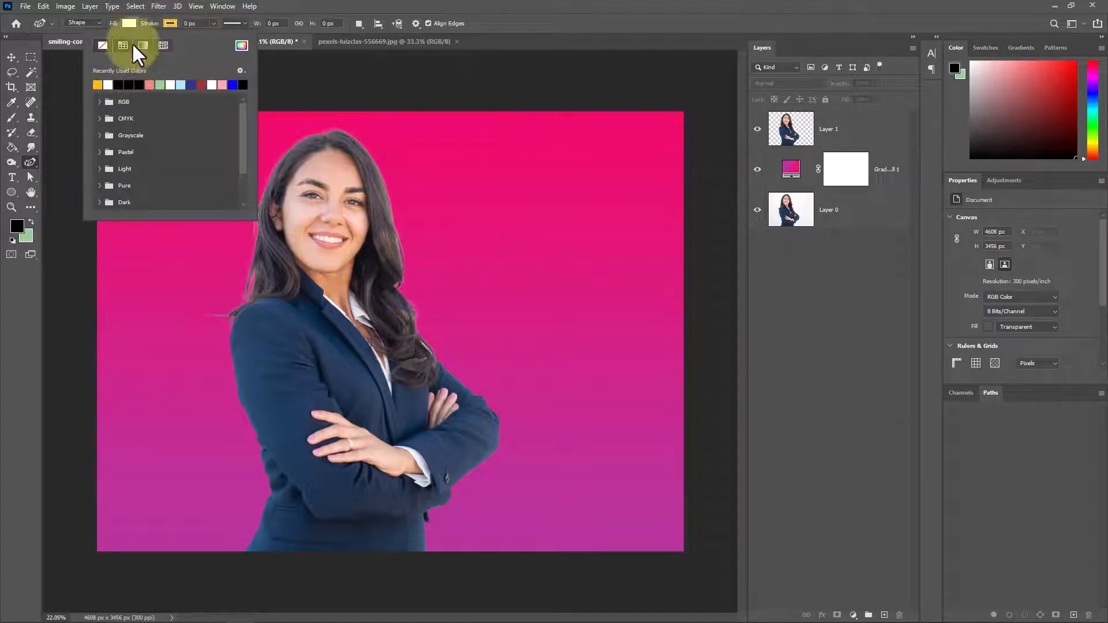
pyautogui.click(131, 24)
pyautogui.click(131, 24)
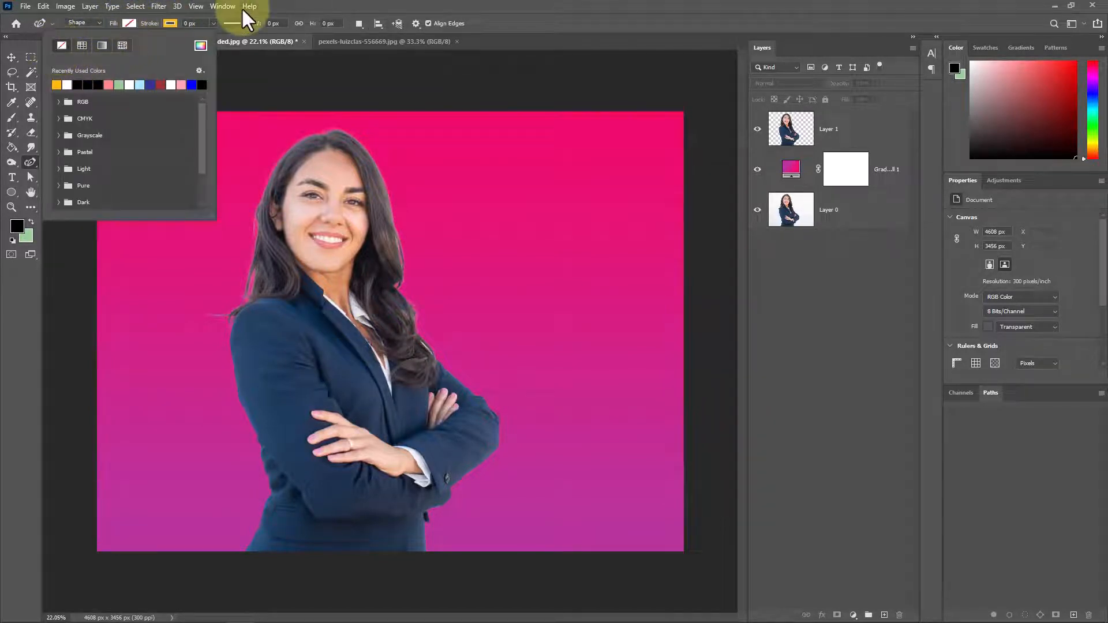
pyautogui.click(210, 24)
pyautogui.moveTo(225, 35); pyautogui.dragTo(226, 35)
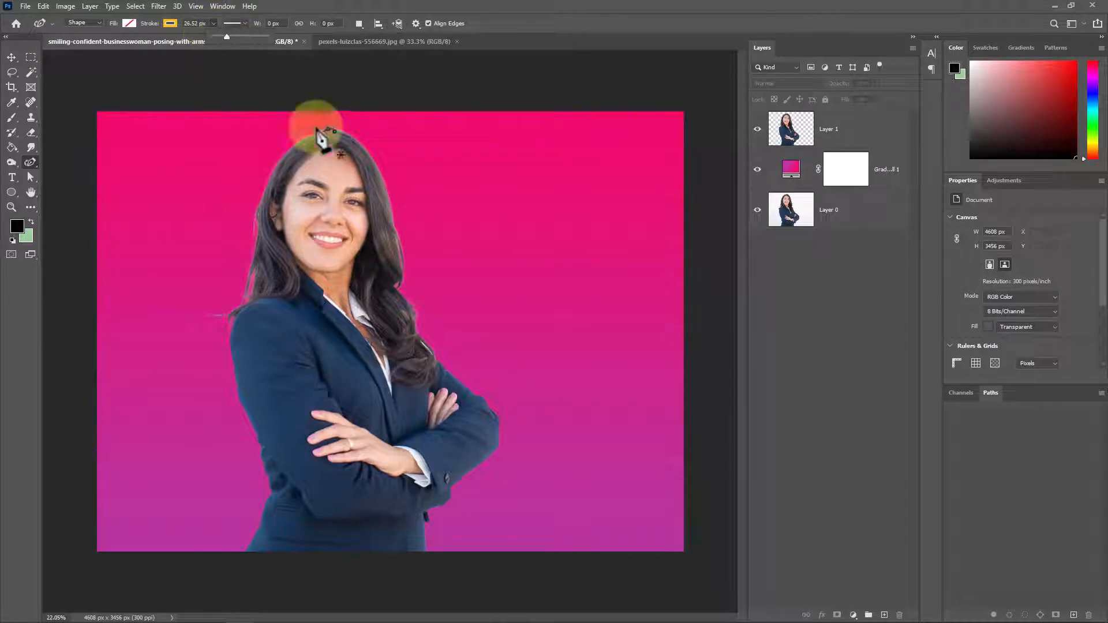
# Draw a five-point winding curve across the woman, starting above the canvas and ending below it, and deselect the shape.
pyautogui.click(444, 76)
pyautogui.click(188, 231)
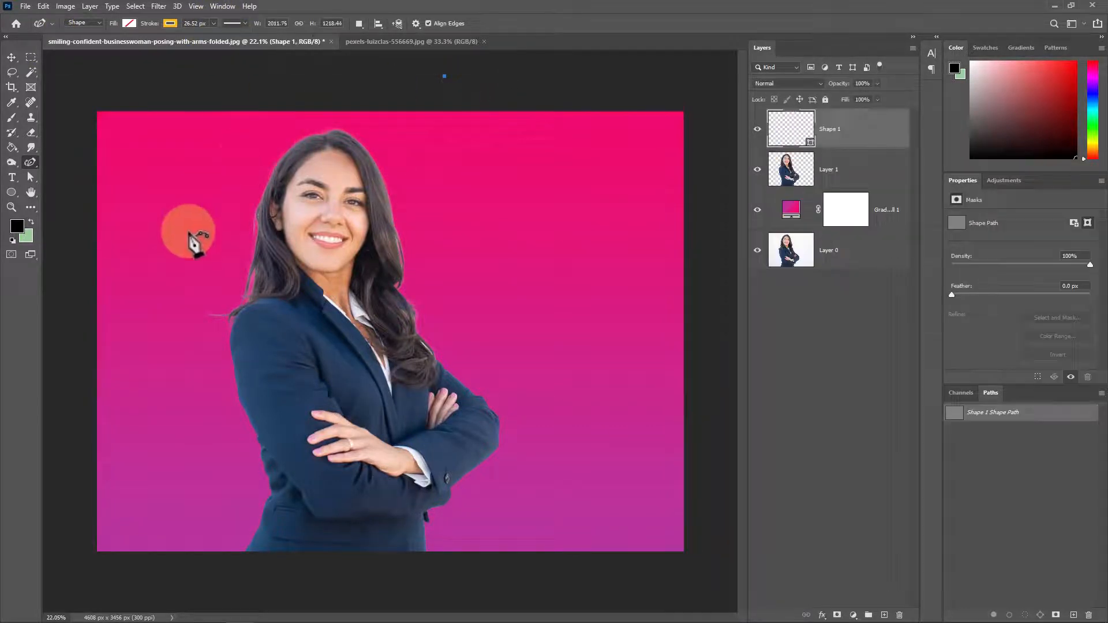
pyautogui.click(479, 315)
pyautogui.click(195, 447)
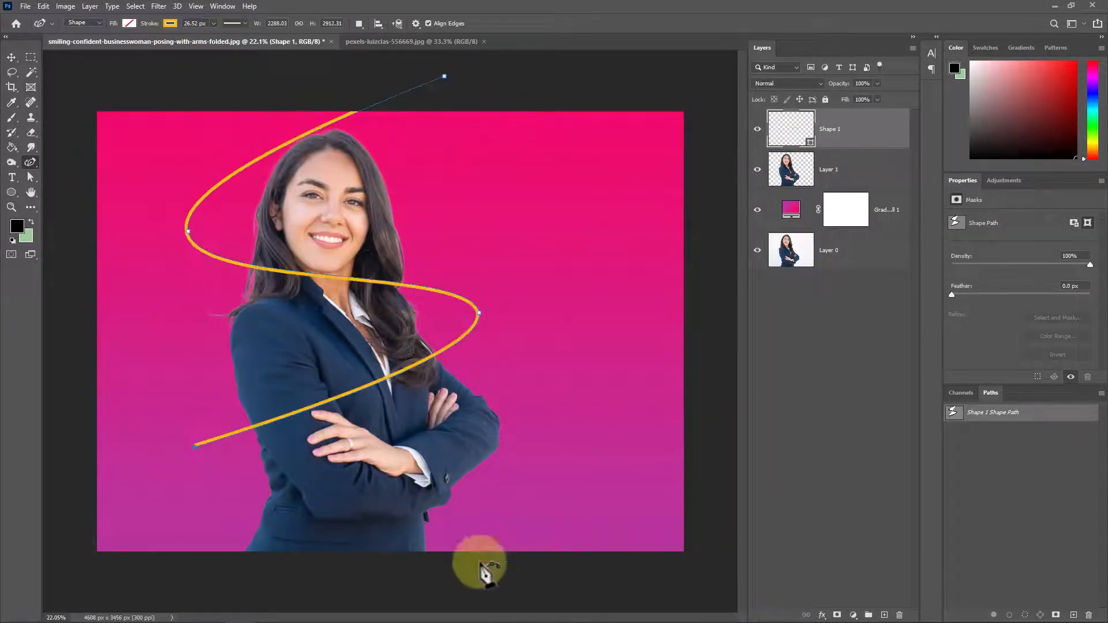
pyautogui.click(486, 578)
pyautogui.click(11, 57)
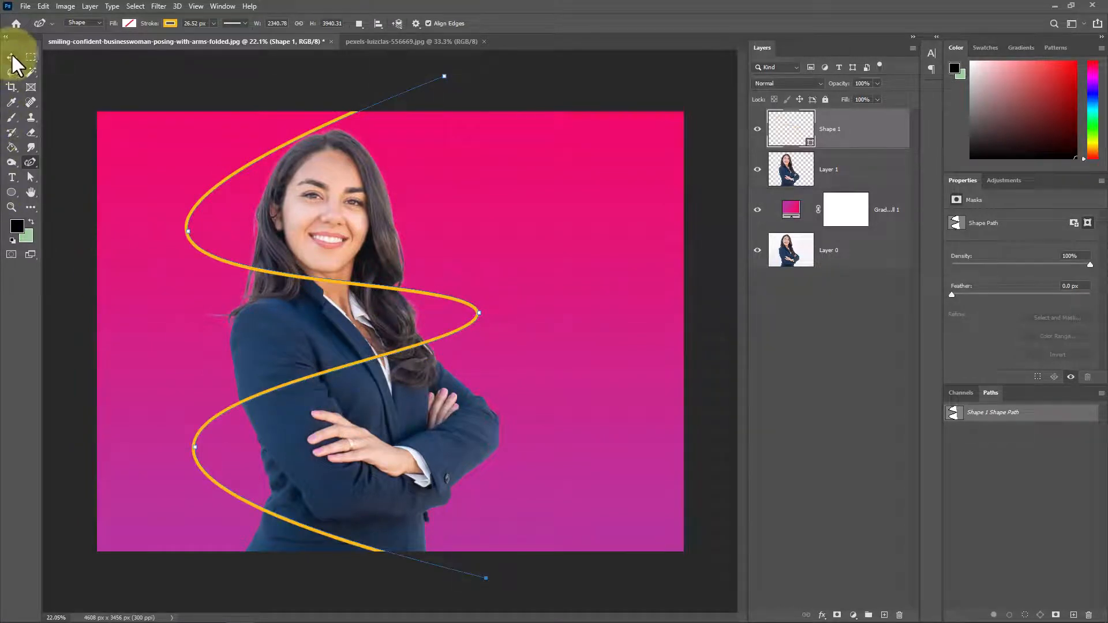
pyautogui.click(564, 78)
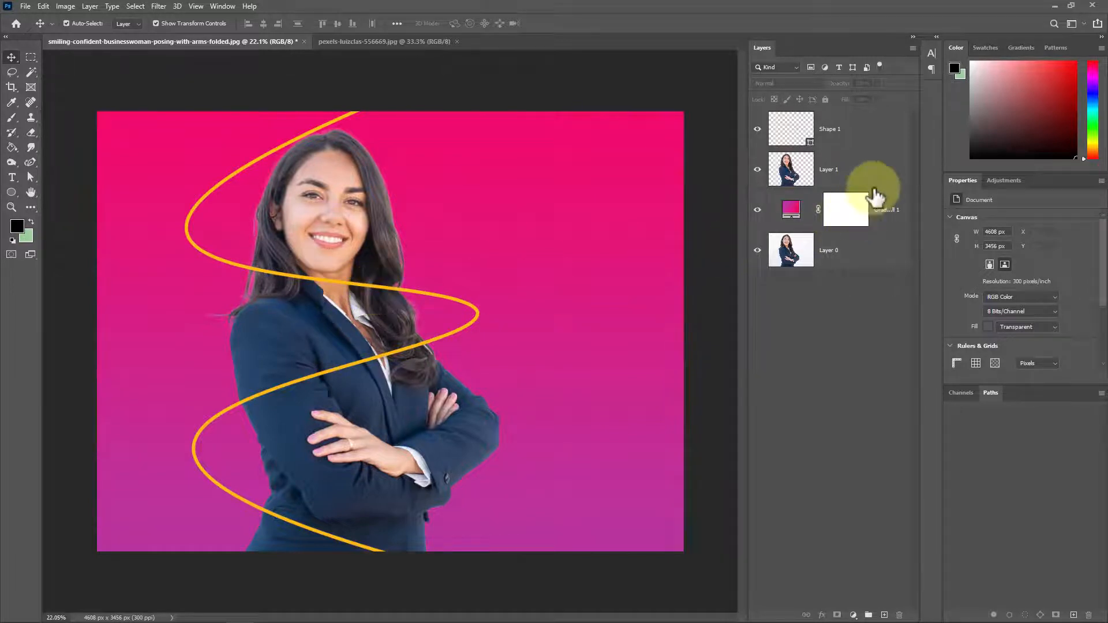
# Add a white layer mask to the curve's Shape 1 layer.
pyautogui.click(845, 130)
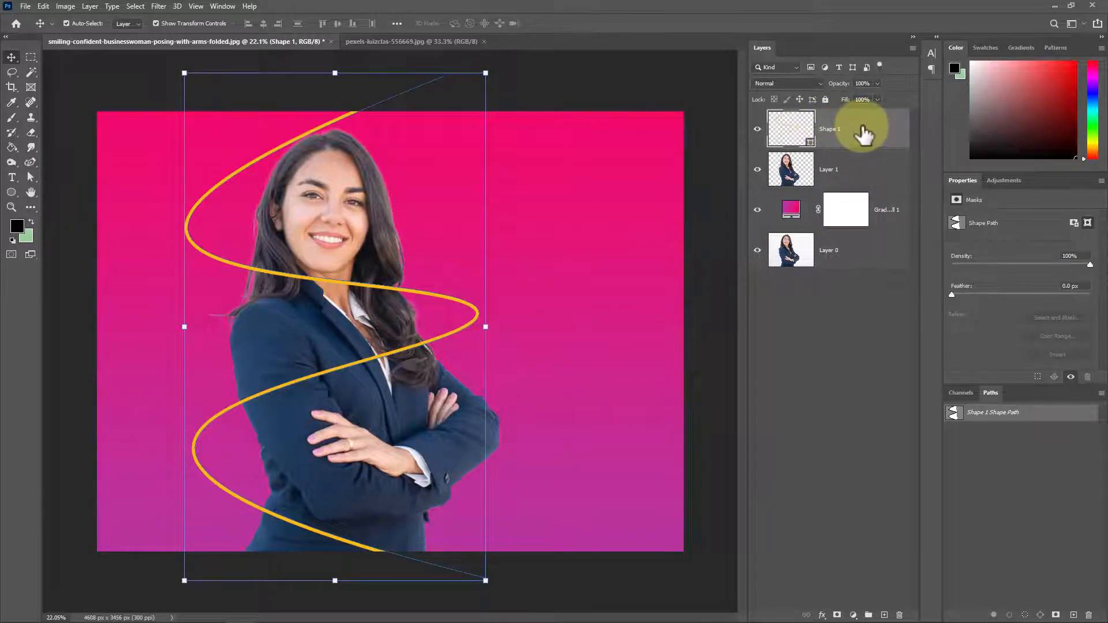
pyautogui.click(837, 615)
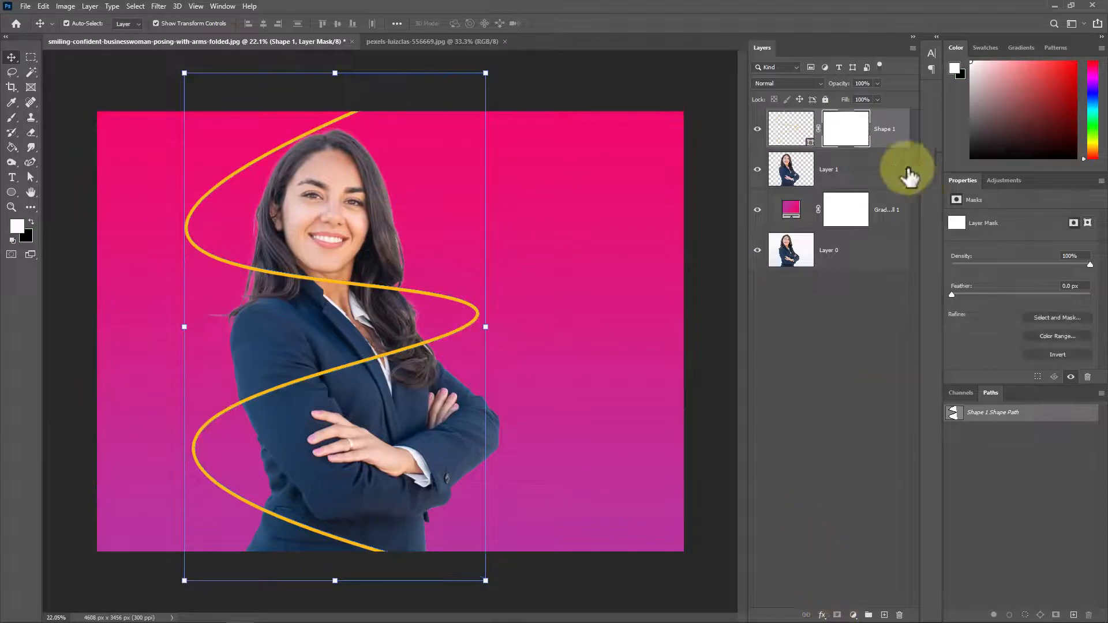
# Lasso the section of the yellow curve crossing the woman's hair and neck, staying within her outline.
pyautogui.scroll(5, 268, 261)
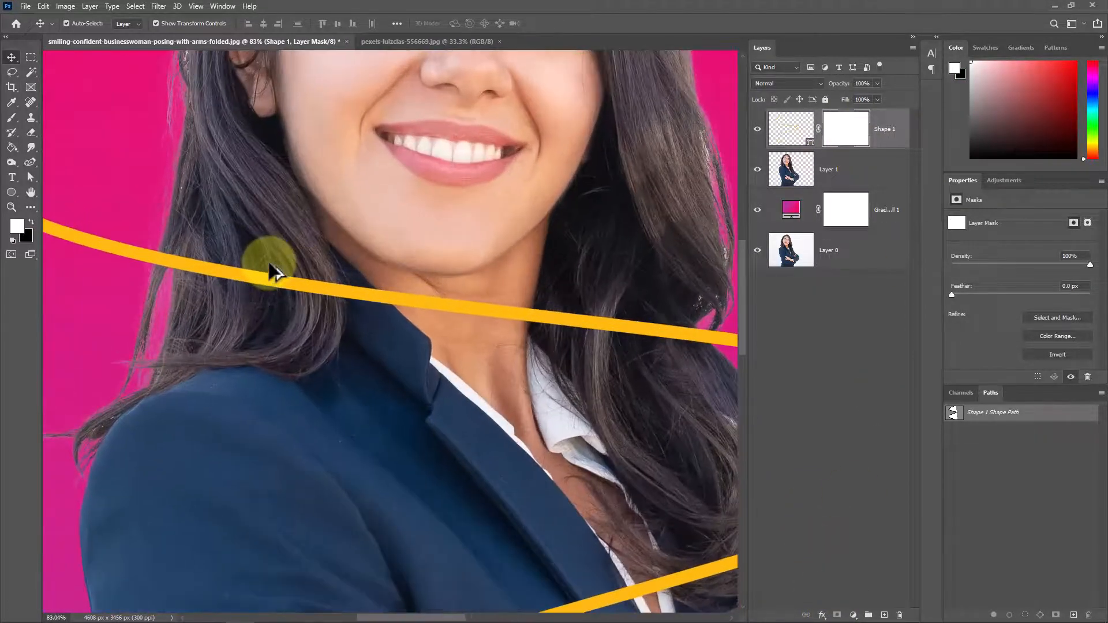
pyautogui.scroll(-3, 196, 257)
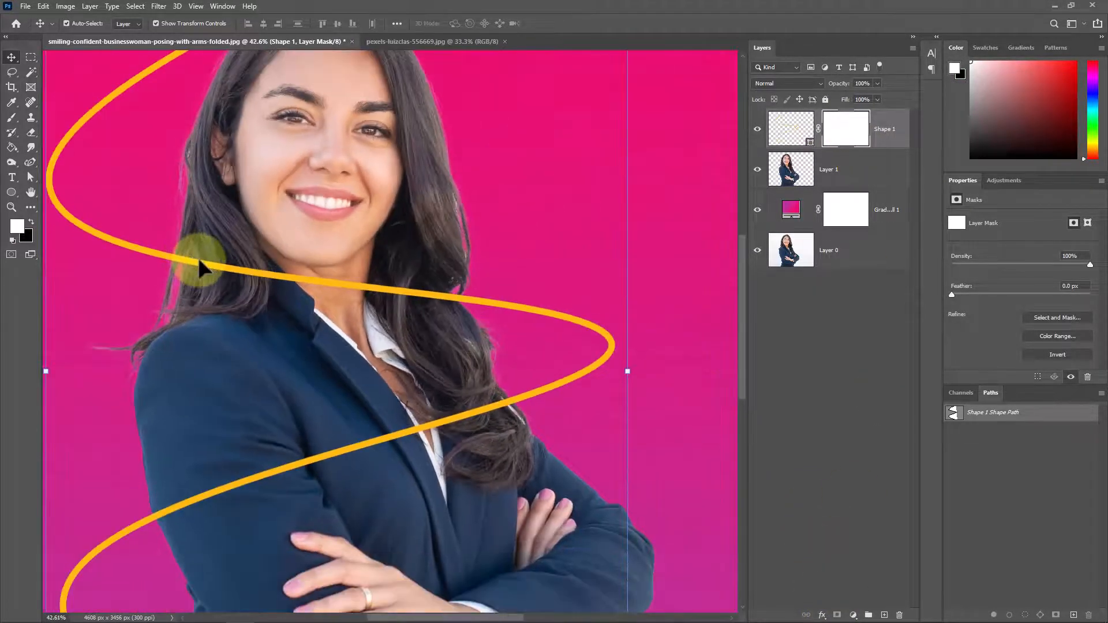
pyautogui.click(11, 73)
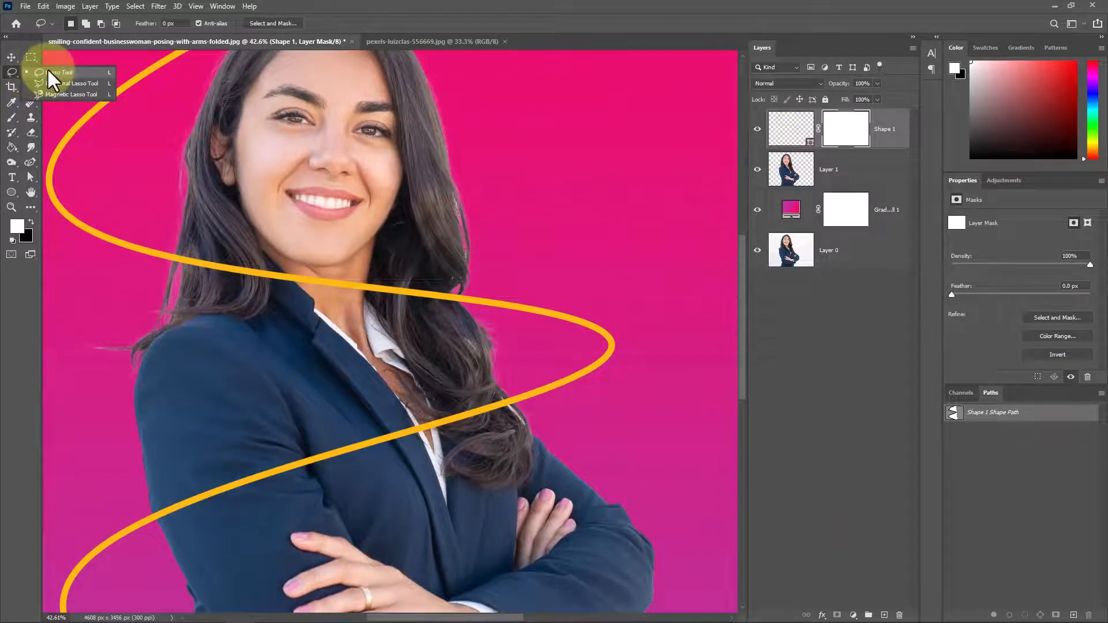
pyautogui.click(48, 72)
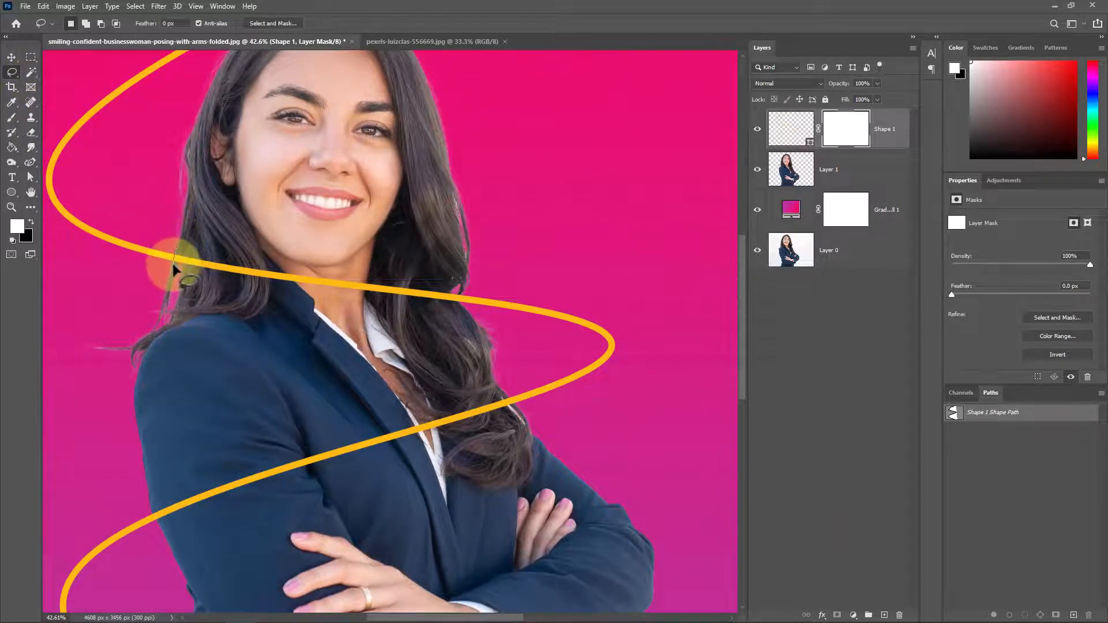
pyautogui.moveTo(273, 313); pyautogui.dragTo(425, 323)
pyautogui.moveTo(448, 319)
pyautogui.mouseDown()
pyautogui.moveTo(441, 278)
pyautogui.moveTo(364, 240)
pyautogui.moveTo(270, 228)
pyautogui.moveTo(202, 248)
pyautogui.mouseUp()
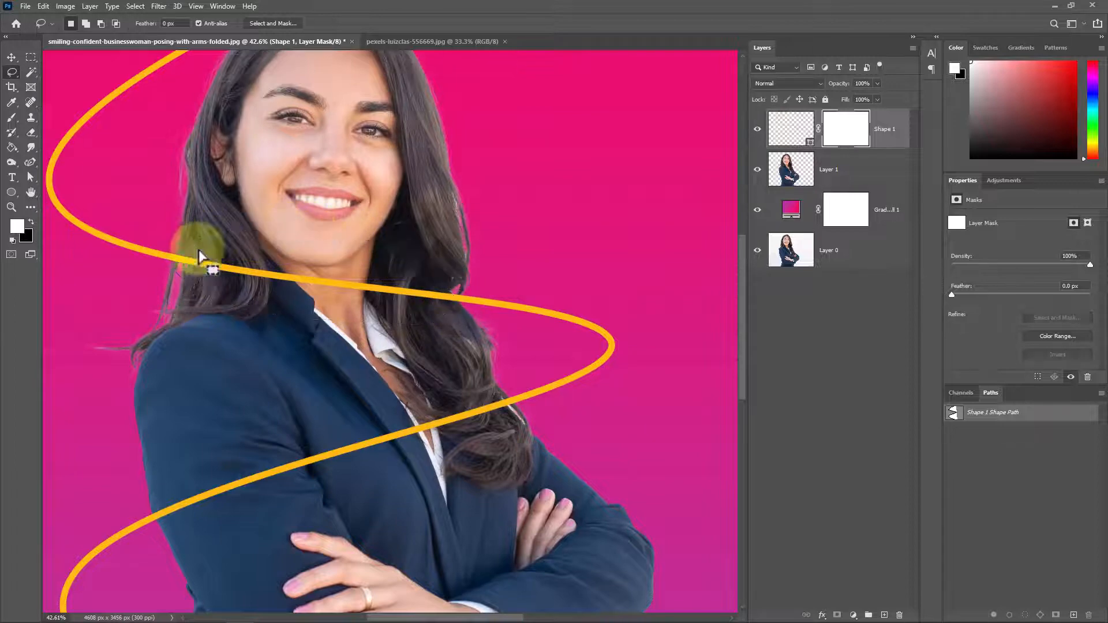
# Fill the selected neck area of the Shape 1 mask with Background Color (black) and deselect.
pyautogui.rightClick(244, 251)
pyautogui.click(283, 388)
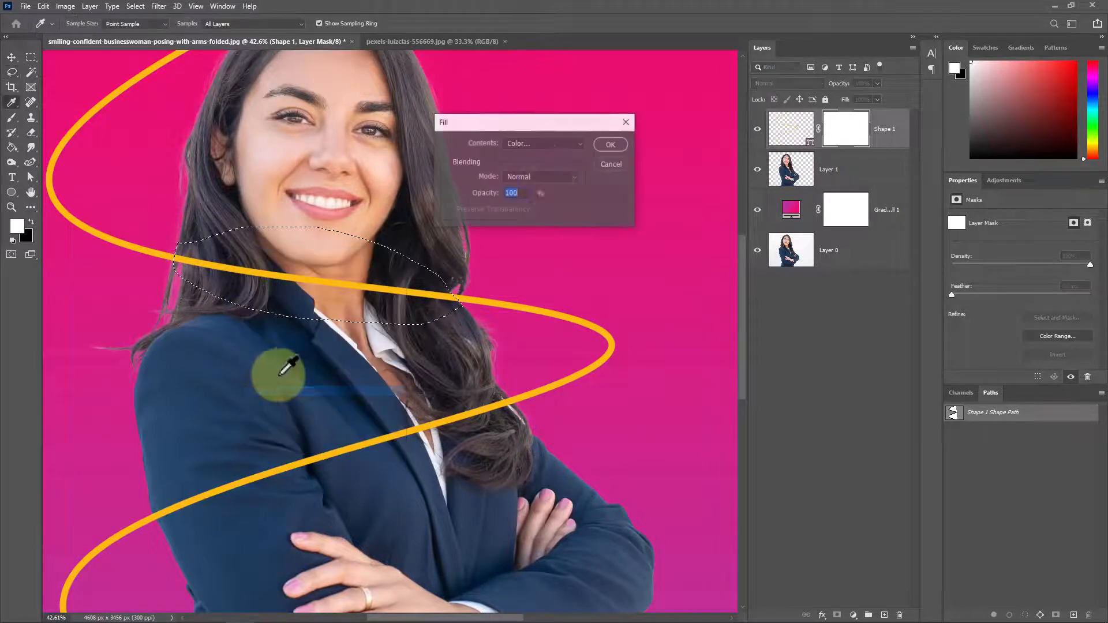
pyautogui.click(577, 142)
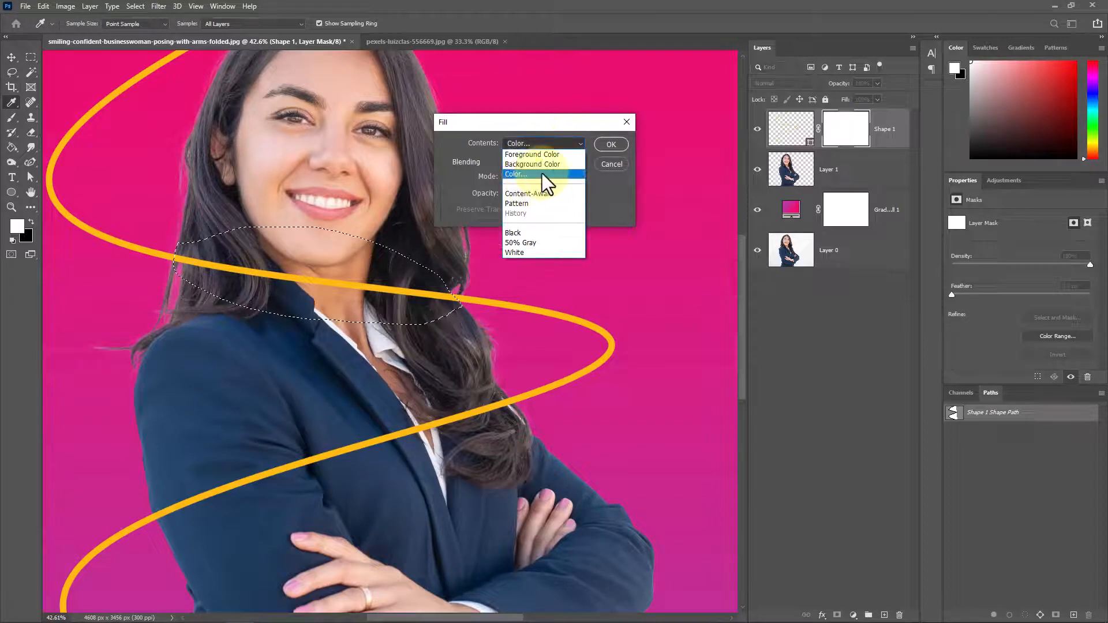
pyautogui.click(559, 164)
pyautogui.click(609, 144)
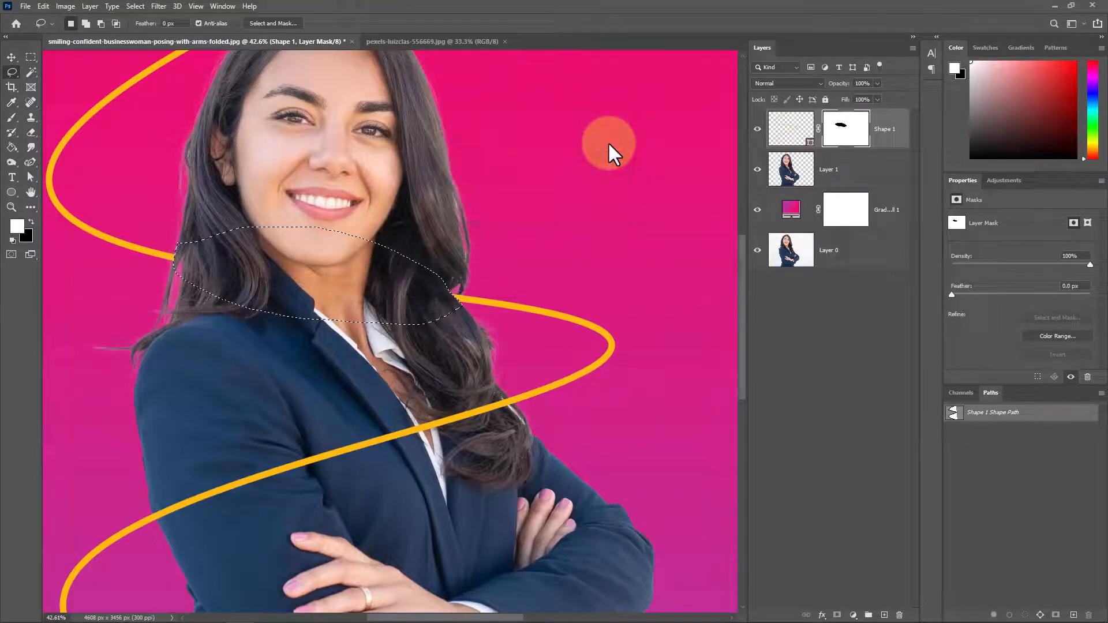
pyautogui.hotkey('ctrl', 'd')
# Lasso the curve's lowest section over the bottom of the jacket, fill it with Background Color on the mask, and deselect.
pyautogui.scroll(-5, 553, 212)
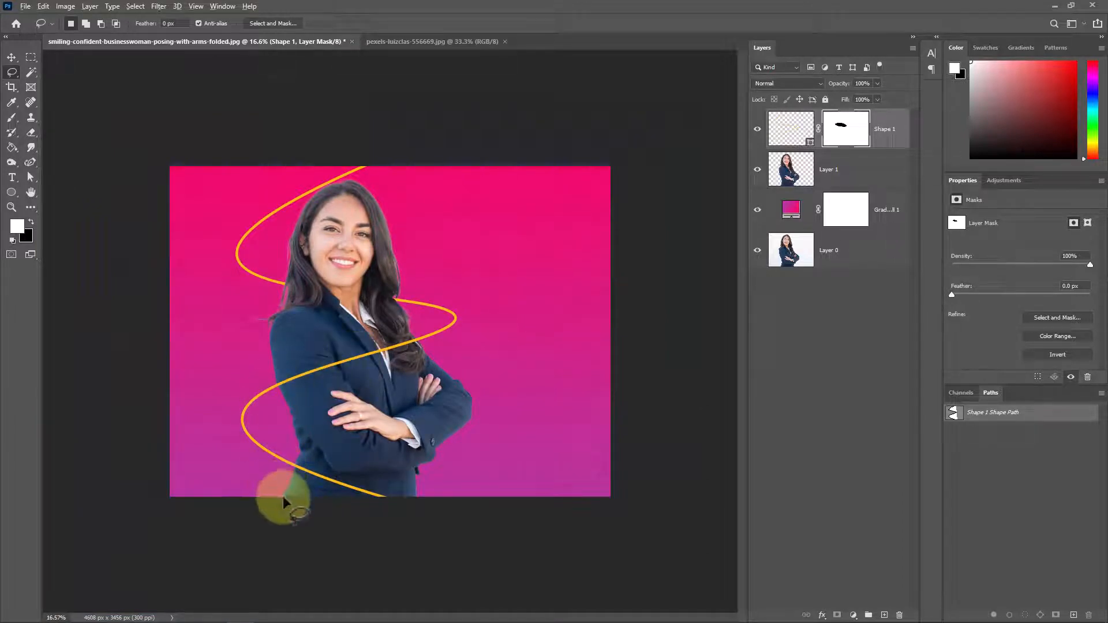
pyautogui.scroll(2, 282, 497)
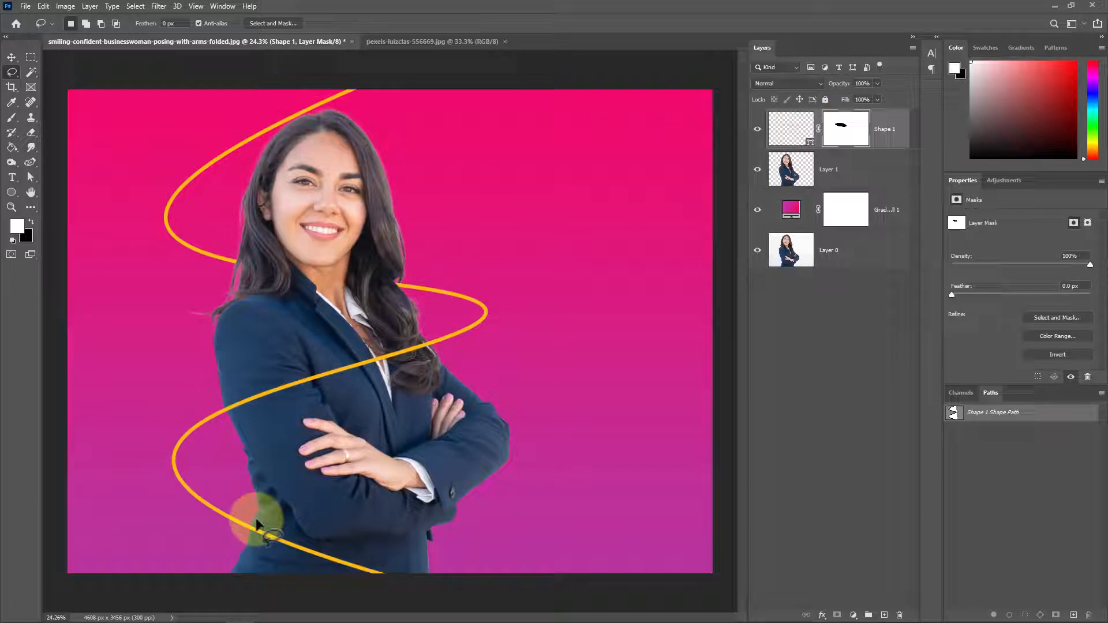
pyautogui.moveTo(254, 519)
pyautogui.mouseDown()
pyautogui.moveTo(251, 535)
pyautogui.moveTo(291, 580)
pyautogui.moveTo(392, 584)
pyautogui.moveTo(366, 532)
pyautogui.mouseUp()
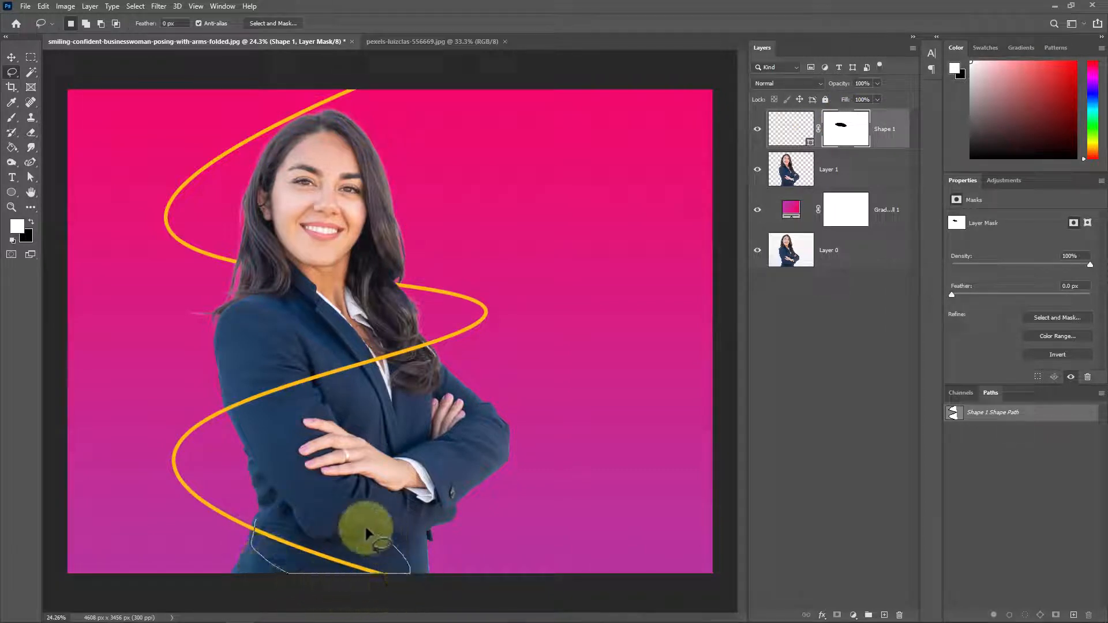
pyautogui.moveTo(269, 515); pyautogui.dragTo(254, 520)
pyautogui.rightClick(329, 541)
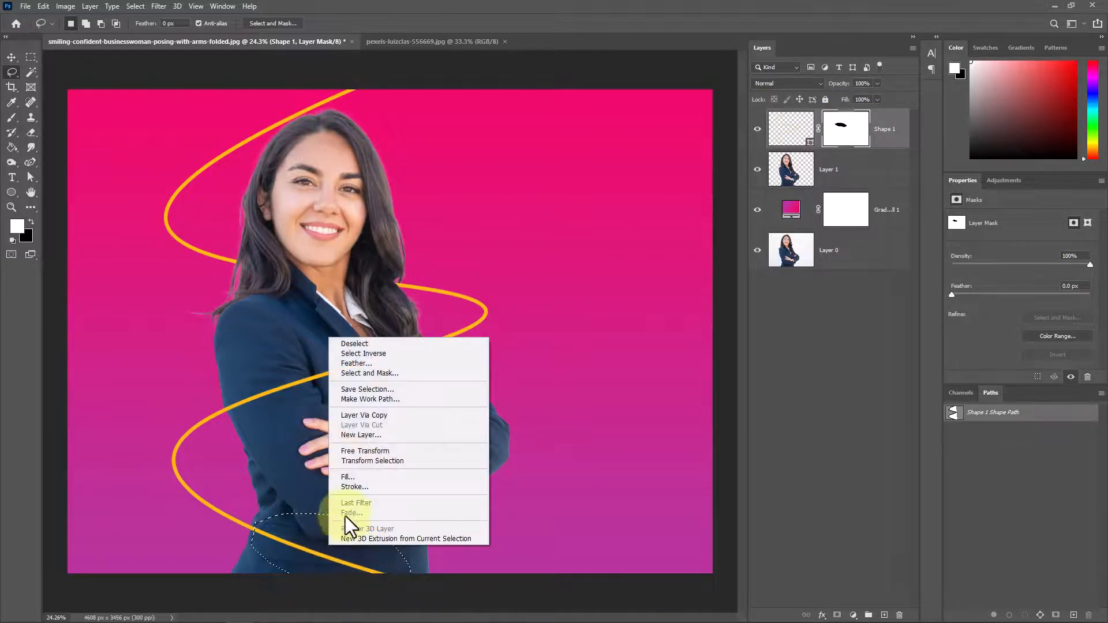
pyautogui.click(357, 479)
pyautogui.click(599, 143)
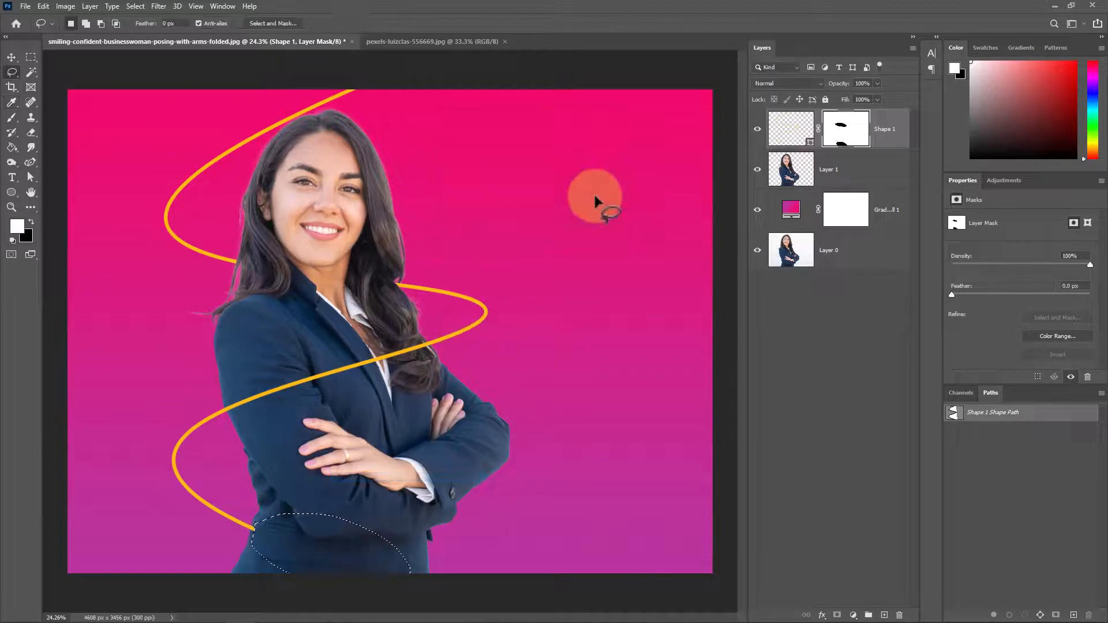
pyautogui.hotkey('ctrl', 'd')
pyautogui.scroll(-3, 481, 316)
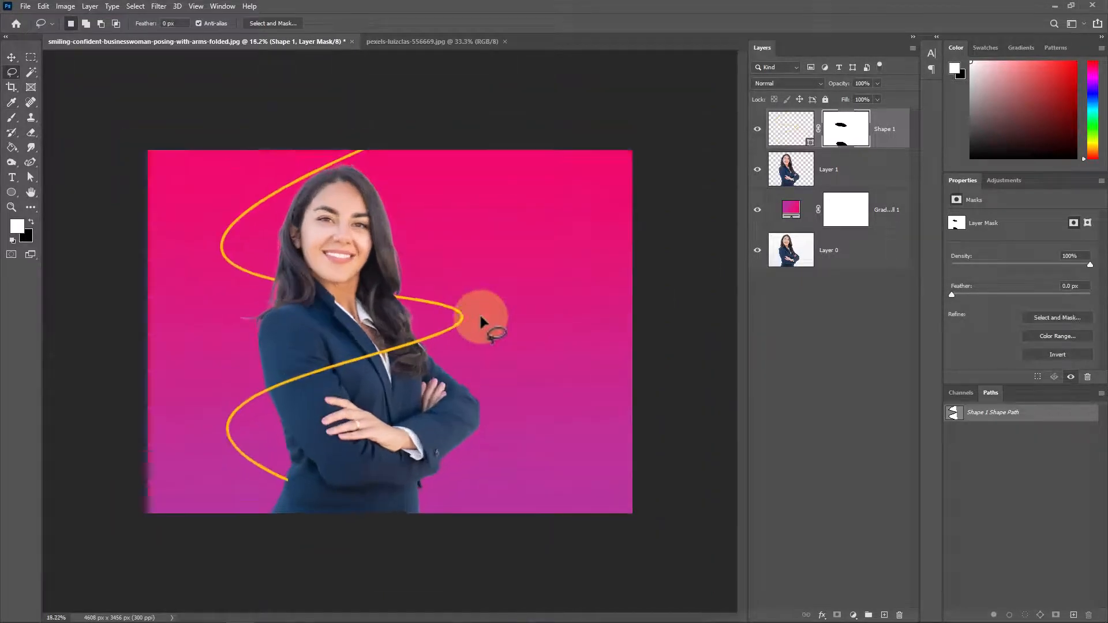
pyautogui.scroll(2, 480, 317)
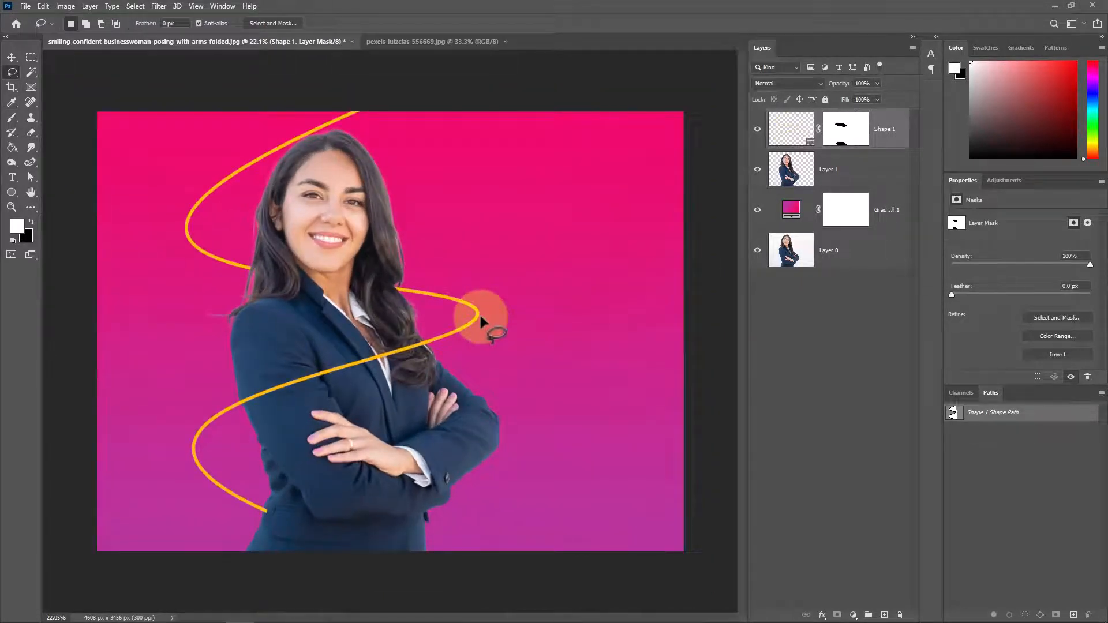
# Add Outer Glow and Drop Shadow layer styles to the Shape 1 curve.
pyautogui.click(11, 57)
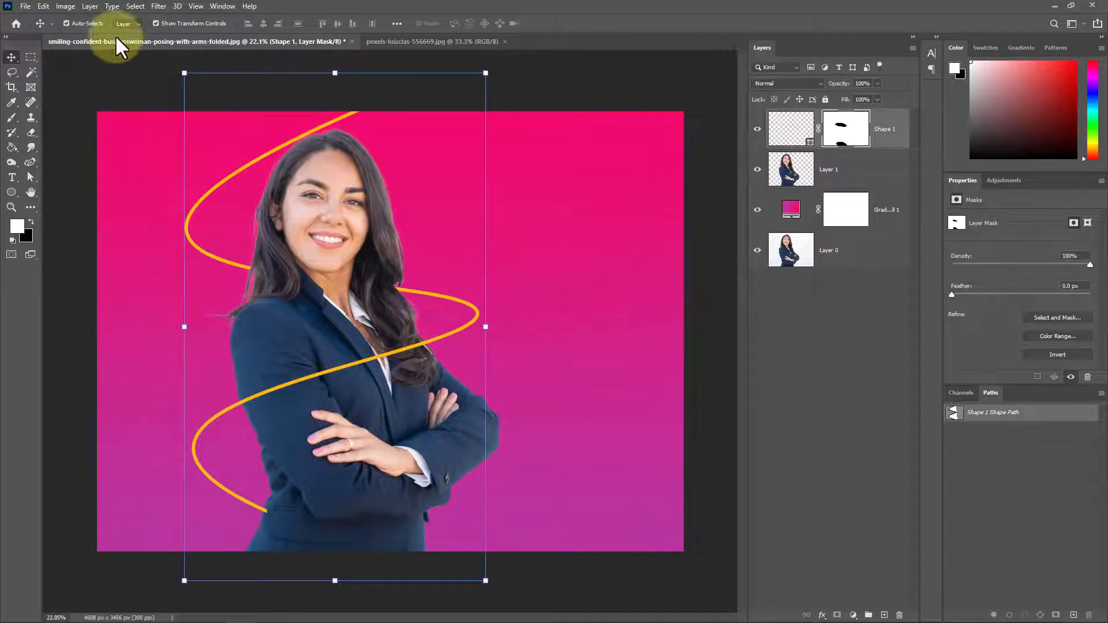
pyautogui.click(91, 7)
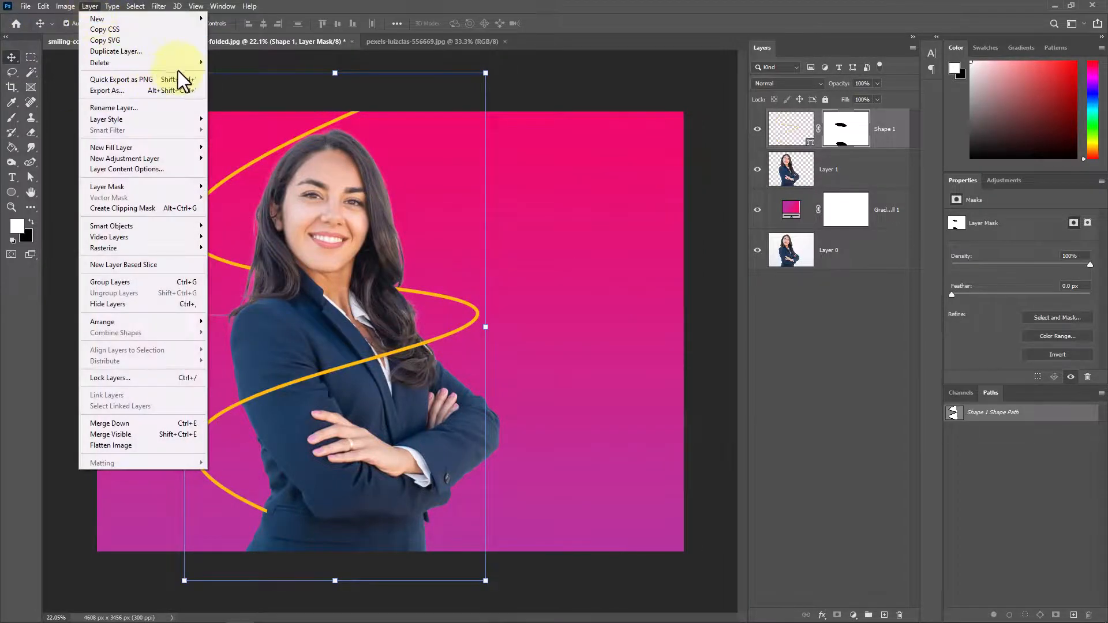
pyautogui.moveTo(183, 116)
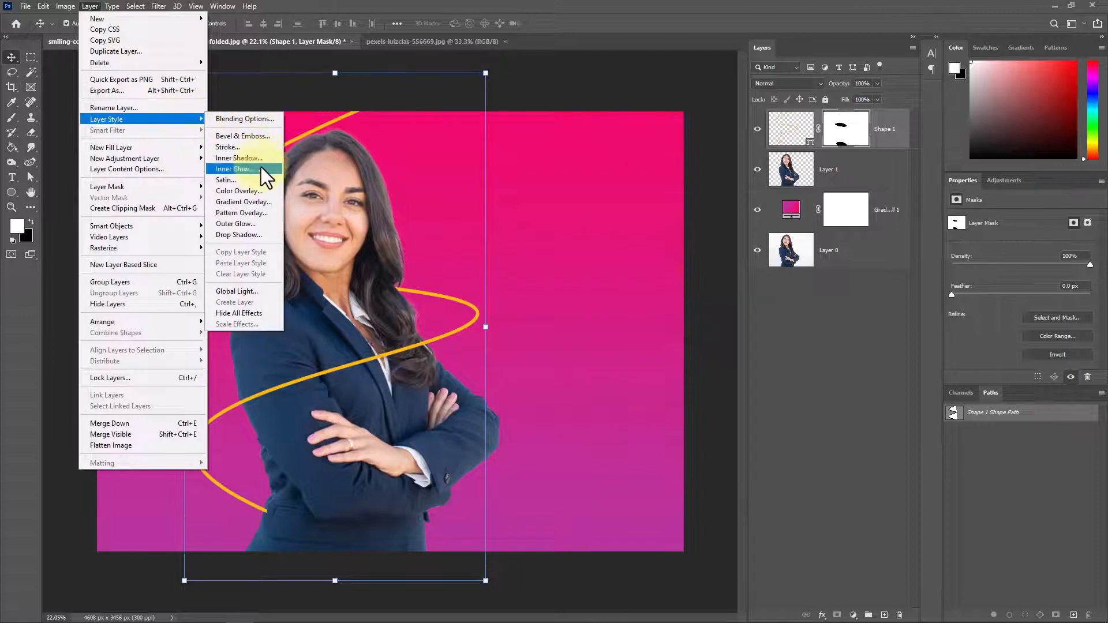
pyautogui.click(267, 223)
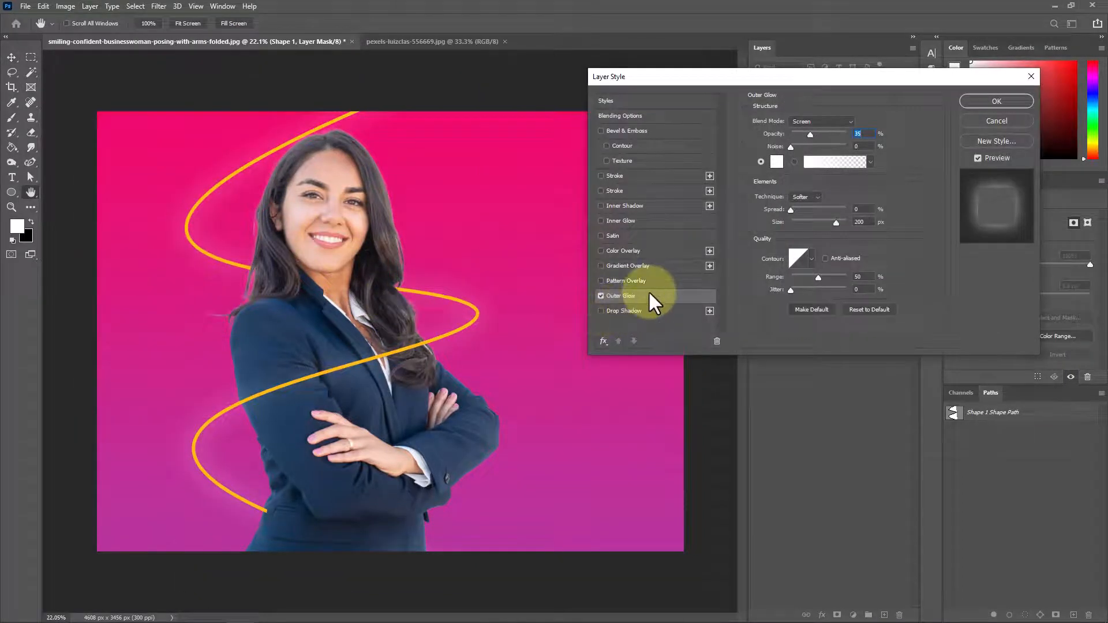
pyautogui.click(639, 311)
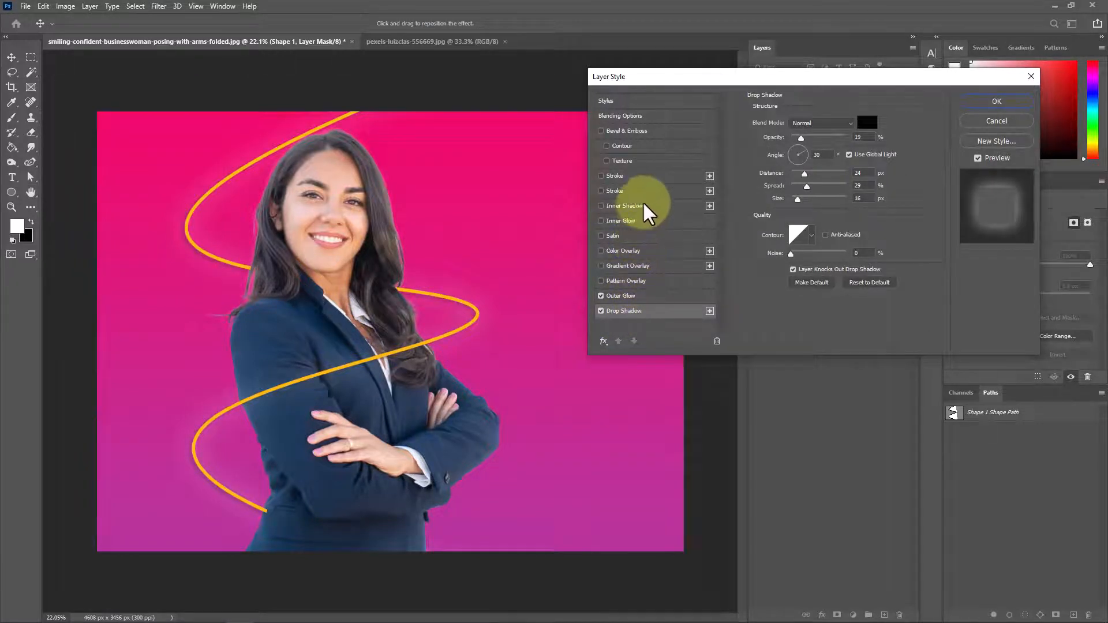
# Set the outer glow to 39% opacity, 29% noise, 26% spread and a size of 70 px.
pyautogui.click(631, 296)
pyautogui.moveTo(809, 134); pyautogui.dragTo(807, 147)
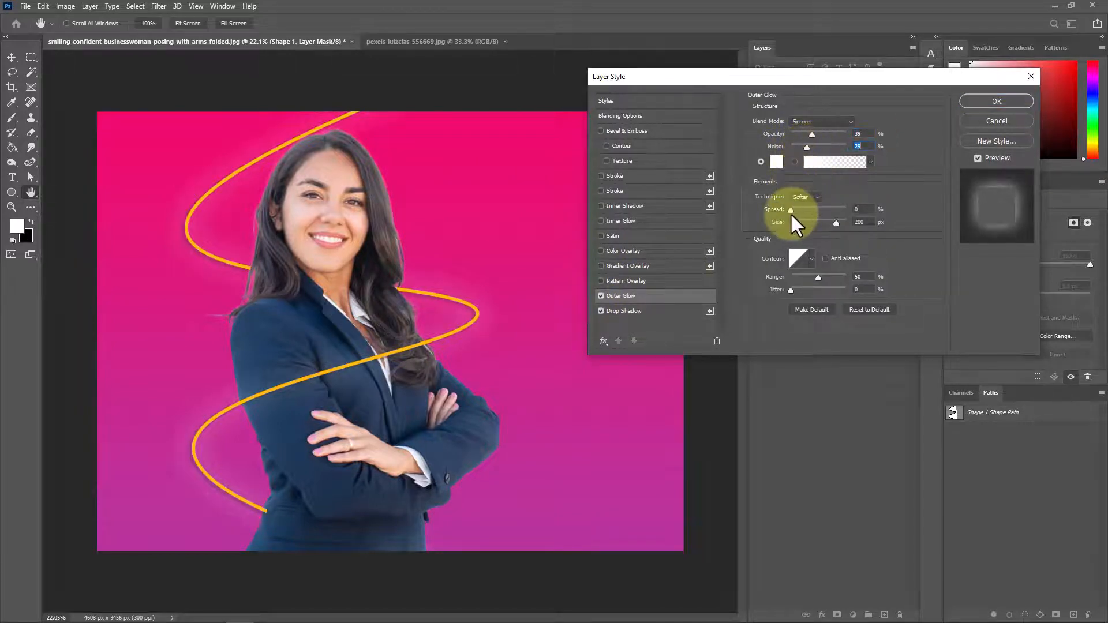
pyautogui.moveTo(790, 211)
pyautogui.mouseDown()
pyautogui.moveTo(805, 209)
pyautogui.moveTo(809, 222)
pyautogui.mouseUp()
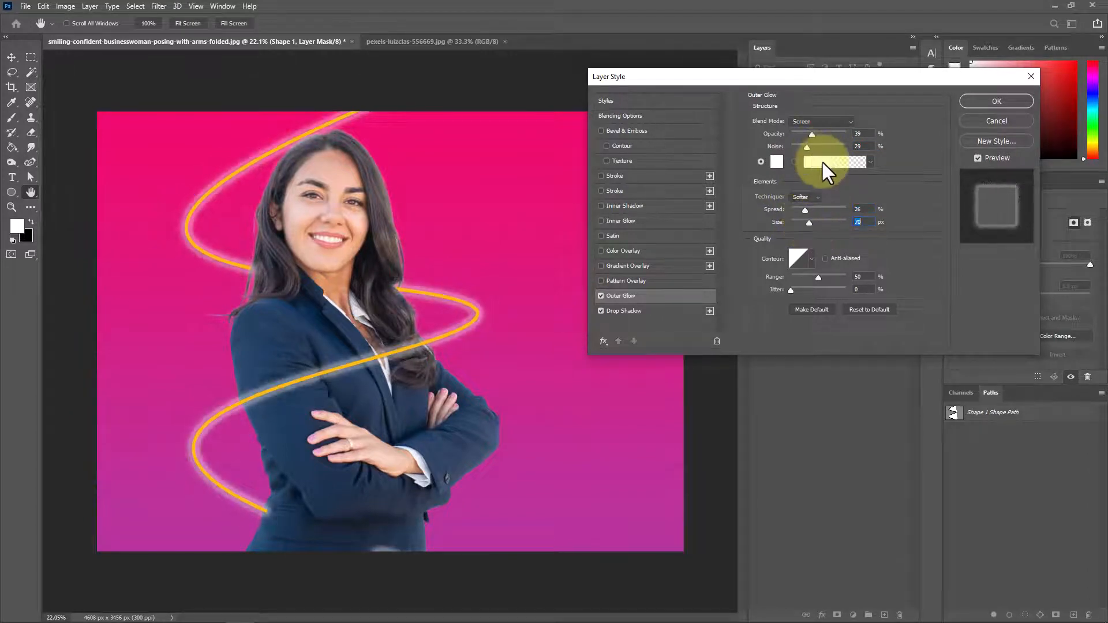
# Change the outer glow's colour to a yellow with a hue of about 49° and apply the layer styles.
pyautogui.click(777, 161)
pyautogui.click(752, 342)
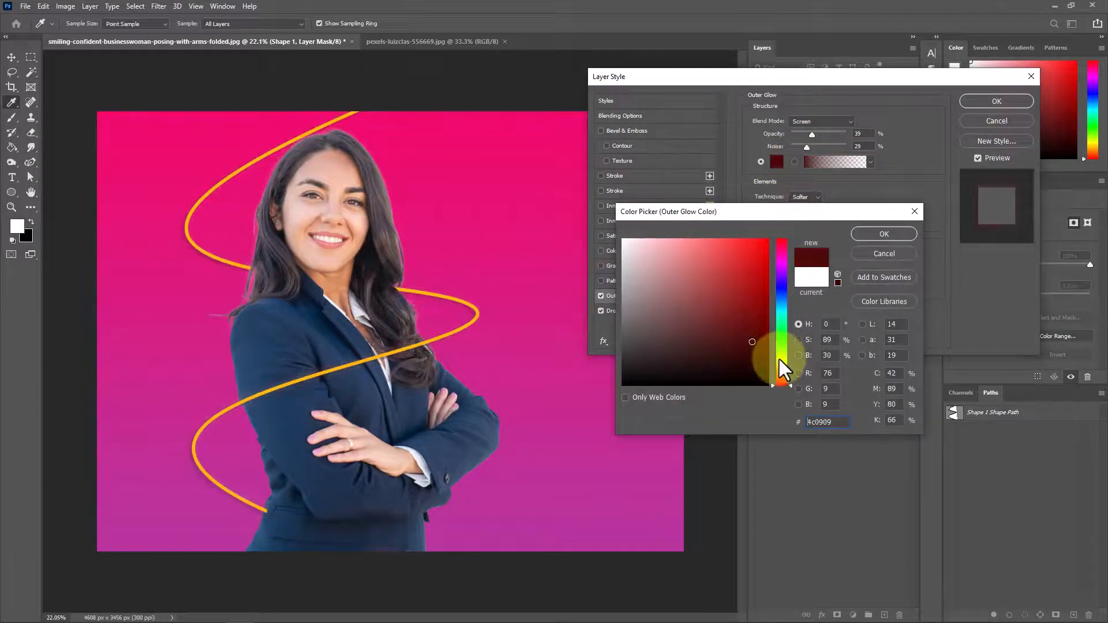
pyautogui.moveTo(780, 358); pyautogui.dragTo(779, 364)
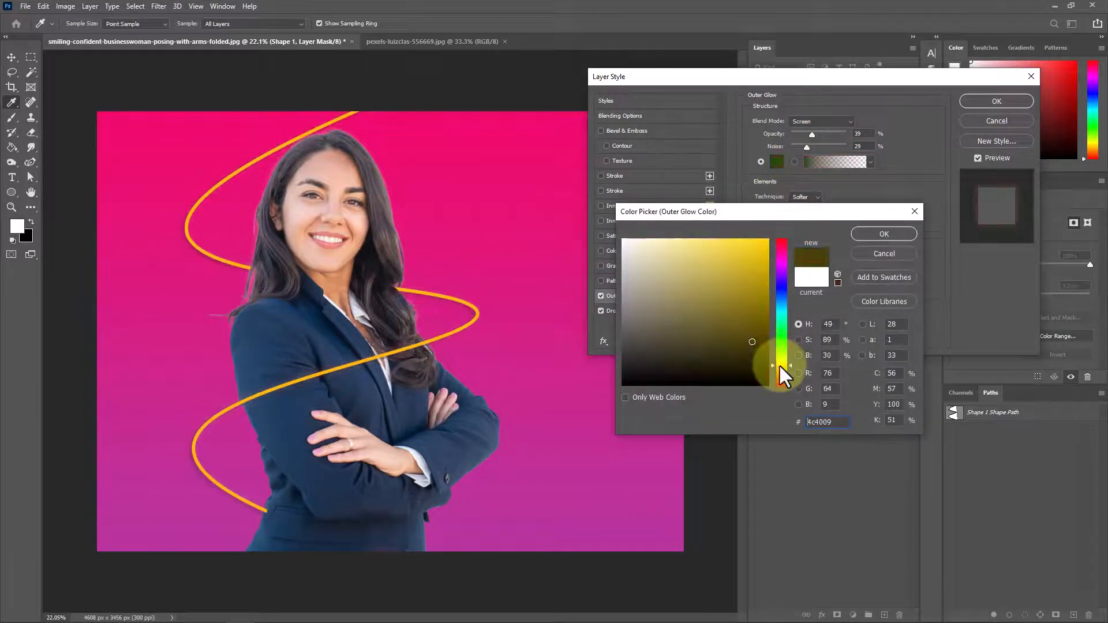
pyautogui.click(884, 234)
pyautogui.click(996, 101)
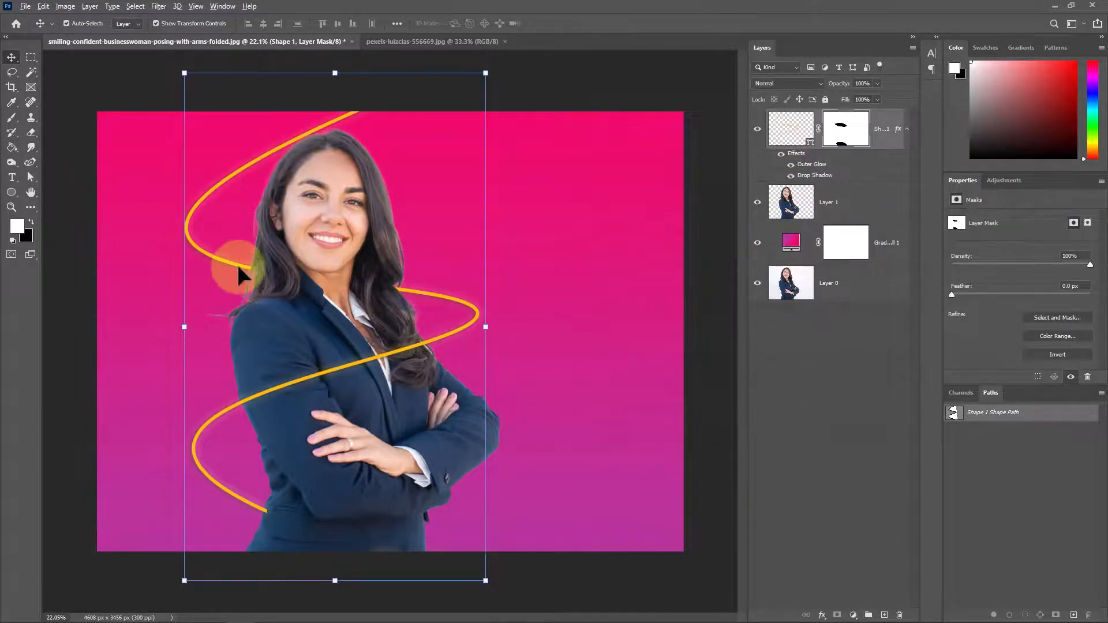
# Lasso the leftover tip of the curve that overlaps the jacket's edge near the pocket.
pyautogui.scroll(3, 236, 262)
pyautogui.scroll(5, 250, 263)
pyautogui.scroll(-6, 174, 262)
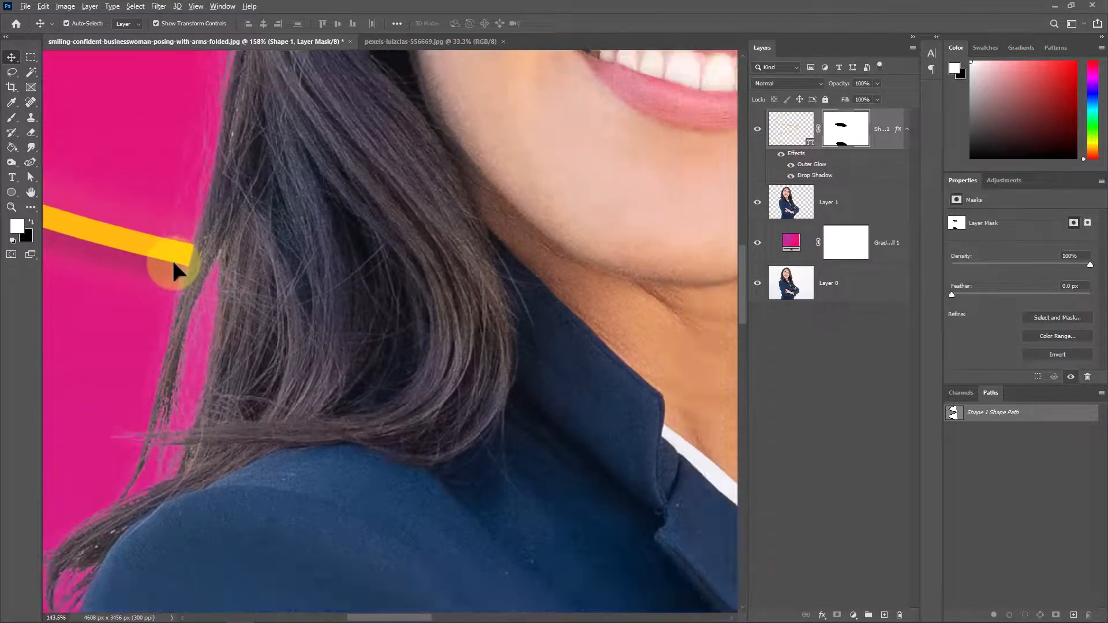
pyautogui.scroll(-6, 580, 323)
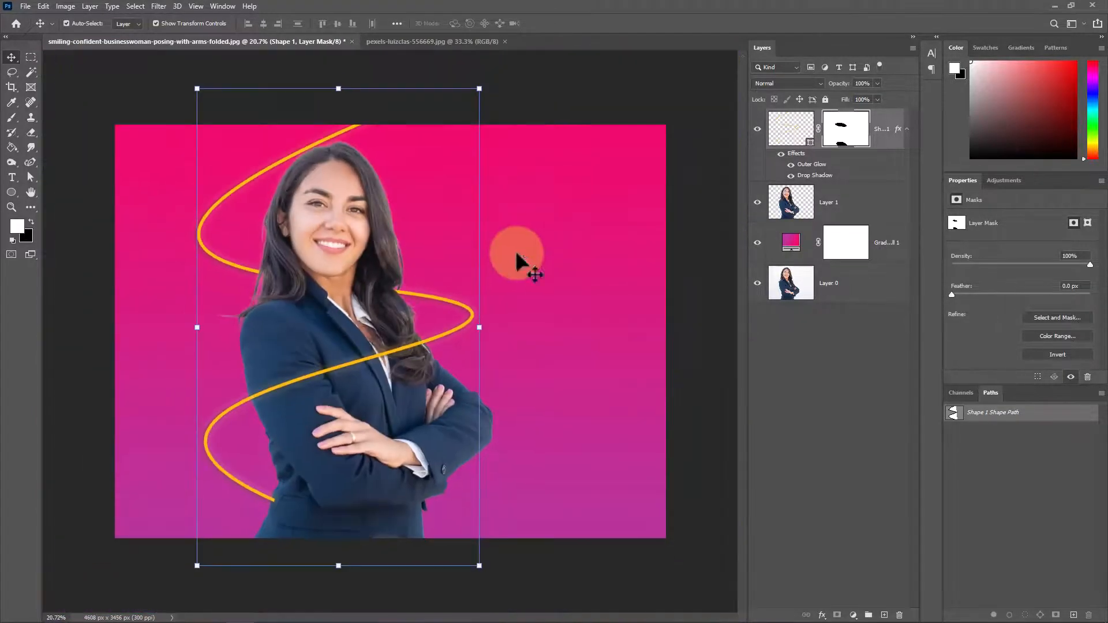
pyautogui.scroll(7, 279, 523)
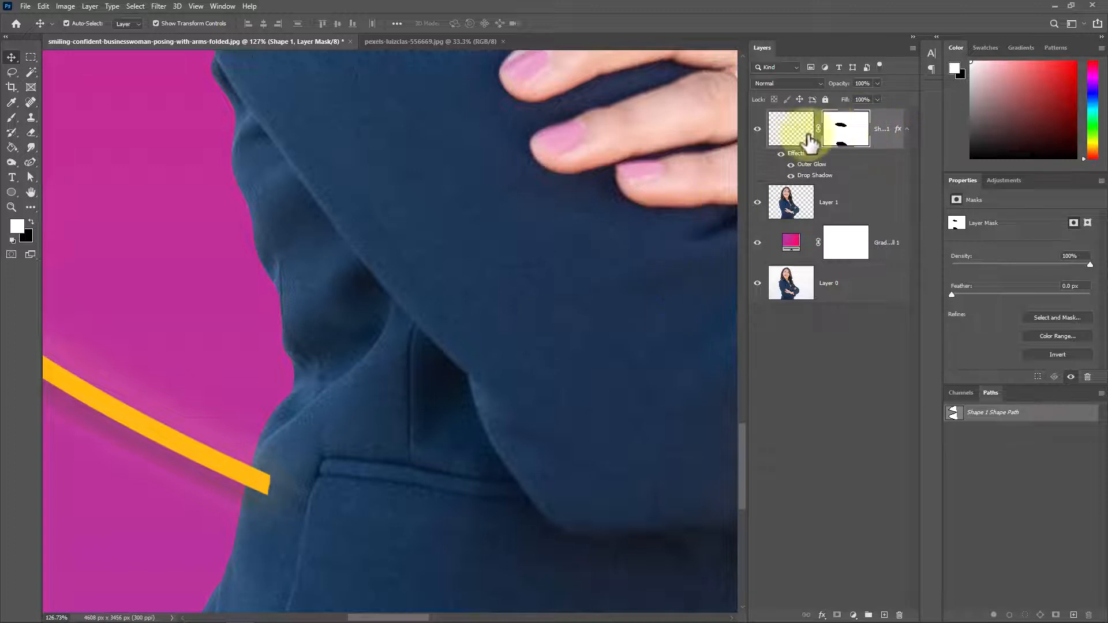
pyautogui.scroll(2, 247, 525)
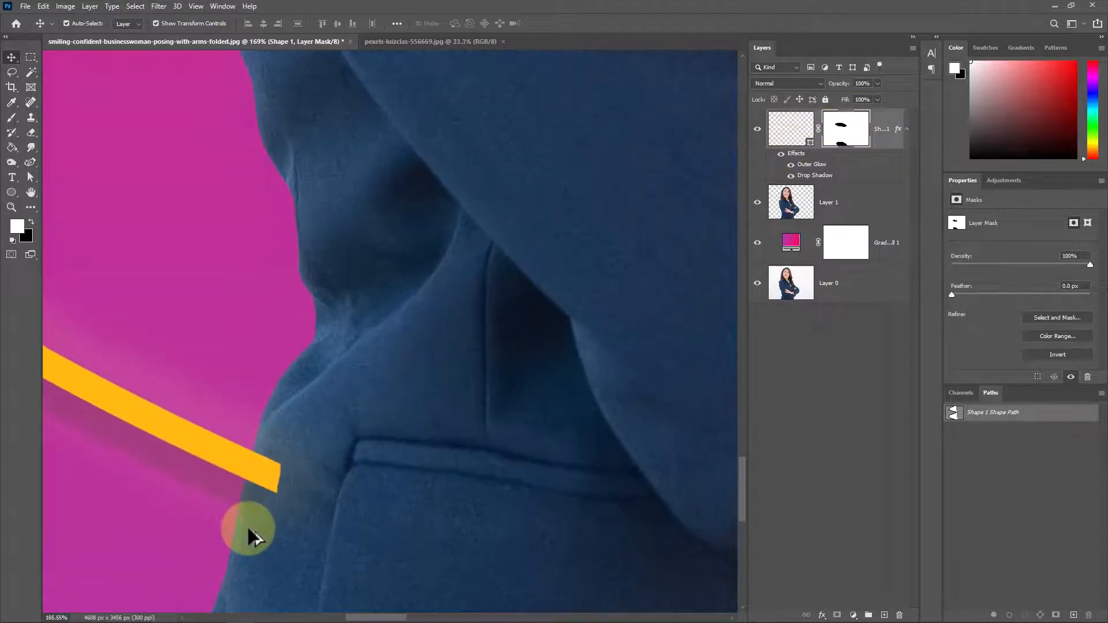
pyautogui.click(10, 67)
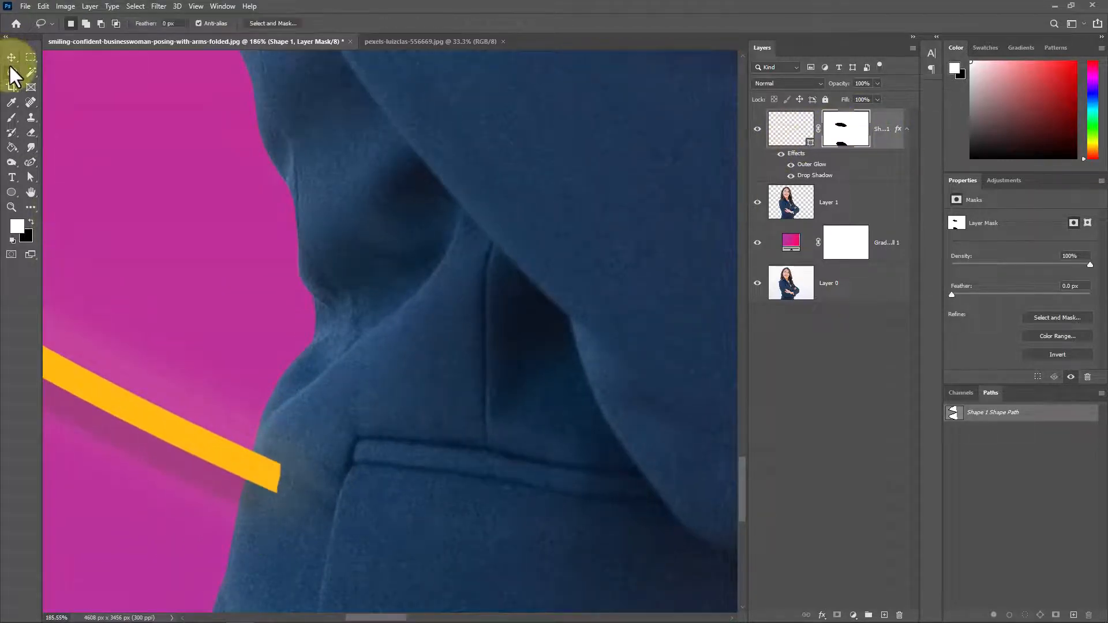
pyautogui.moveTo(255, 448)
pyautogui.mouseDown()
pyautogui.moveTo(247, 503)
pyautogui.moveTo(286, 490)
pyautogui.mouseUp()
pyautogui.moveTo(264, 445); pyautogui.dragTo(285, 452)
# Fill the selected tip on the Shape 1 mask with Background Color and deselect.
pyautogui.rightClick(285, 453)
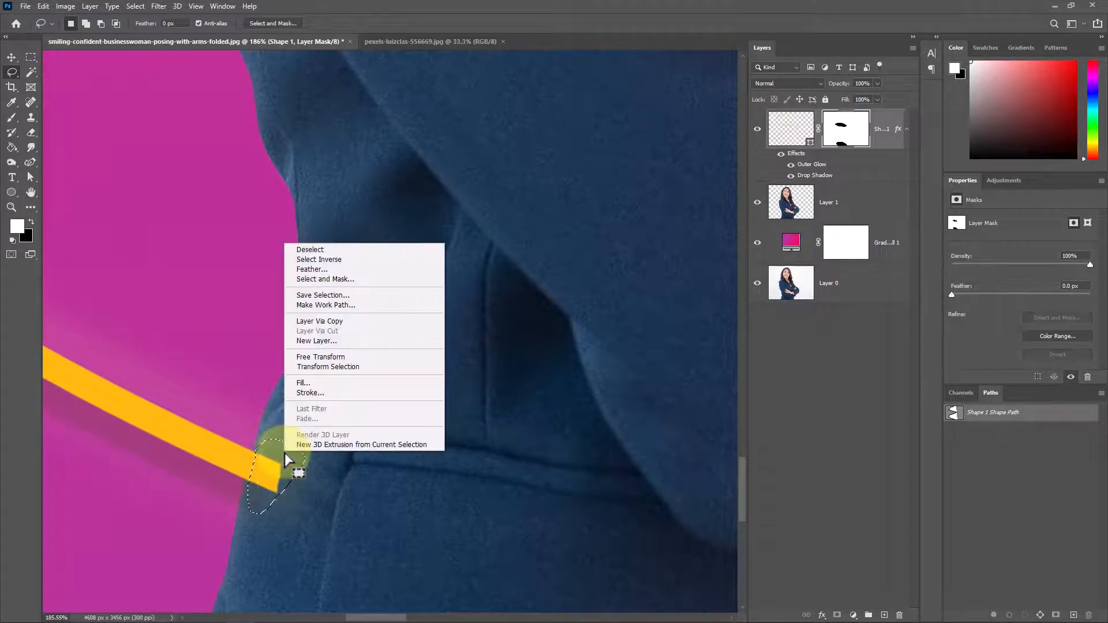
pyautogui.click(344, 384)
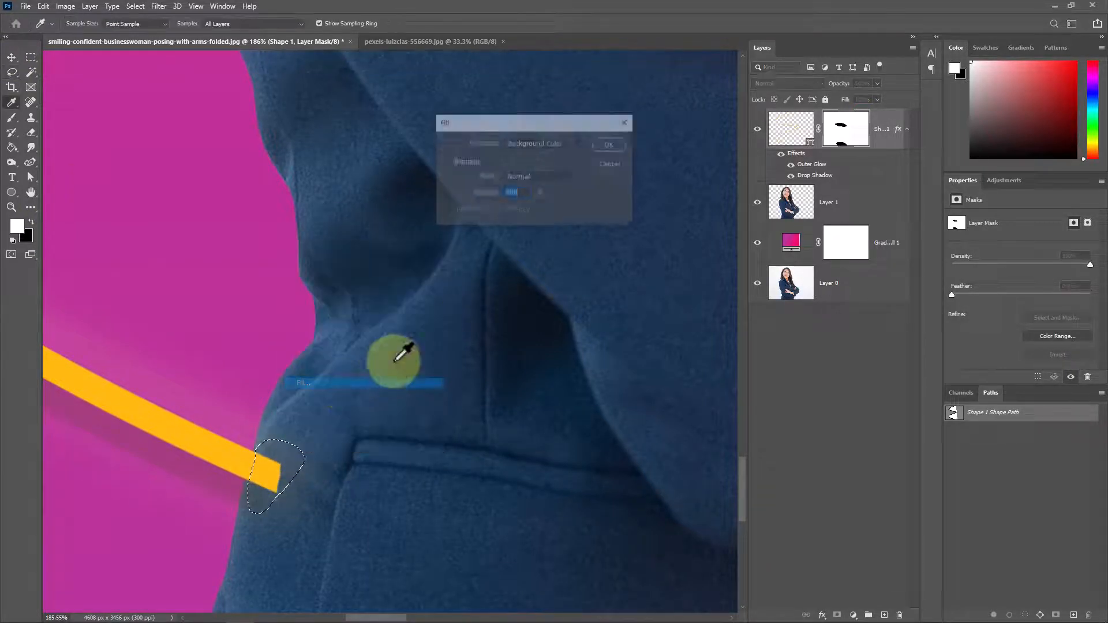
pyautogui.click(610, 145)
pyautogui.hotkey('ctrl', 'd')
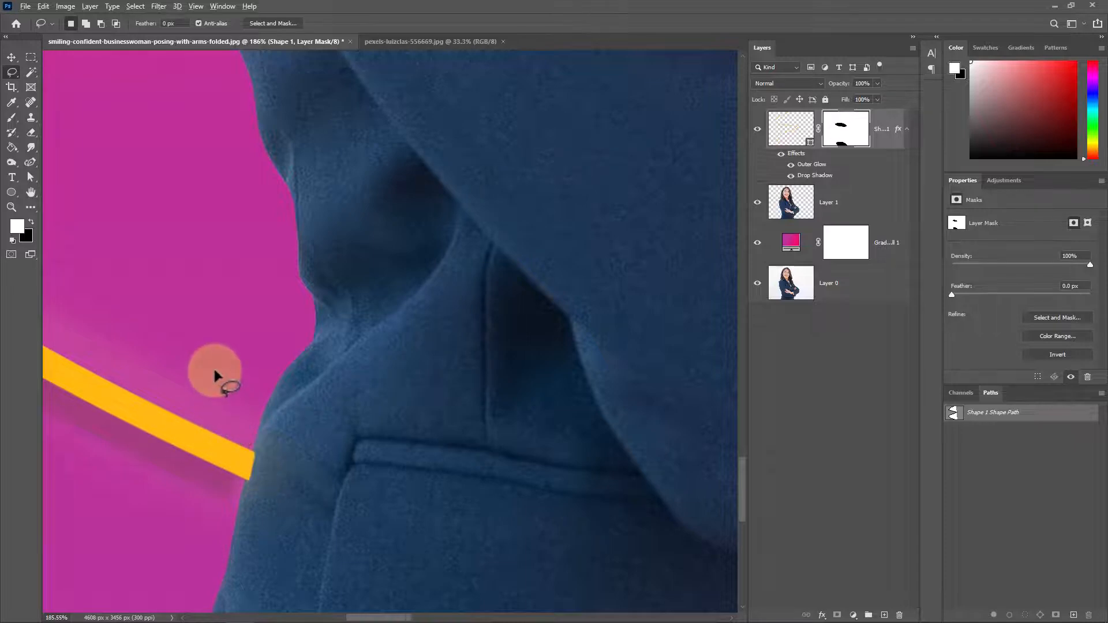
# Revert the businesswoman document to its original saved state.
pyautogui.hotkey('ctrl', '0')
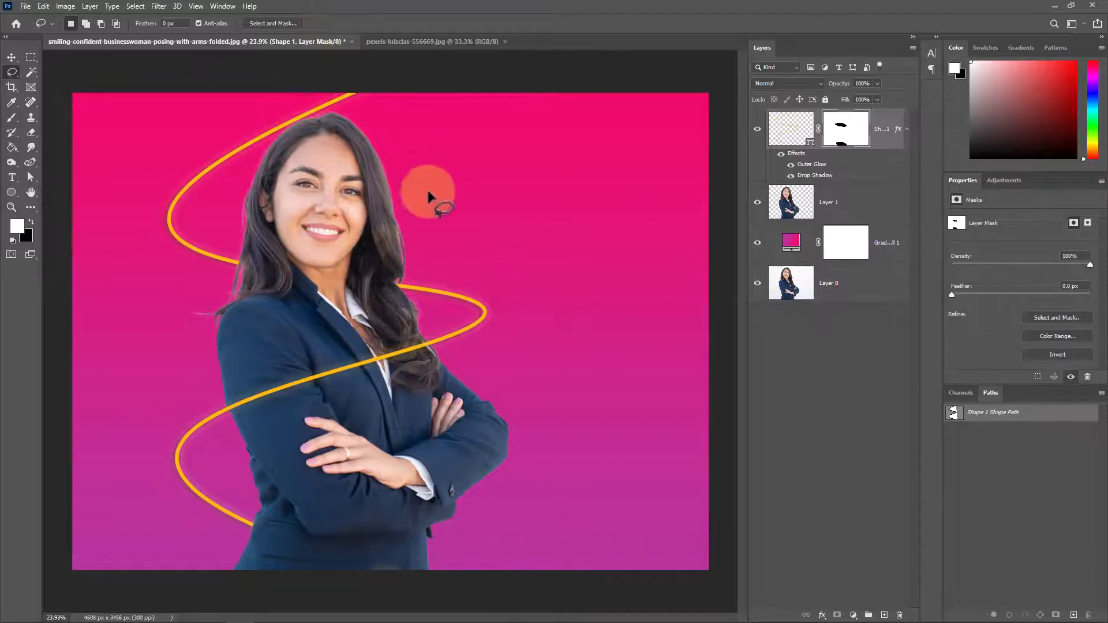
pyautogui.click(28, 6)
pyautogui.click(84, 157)
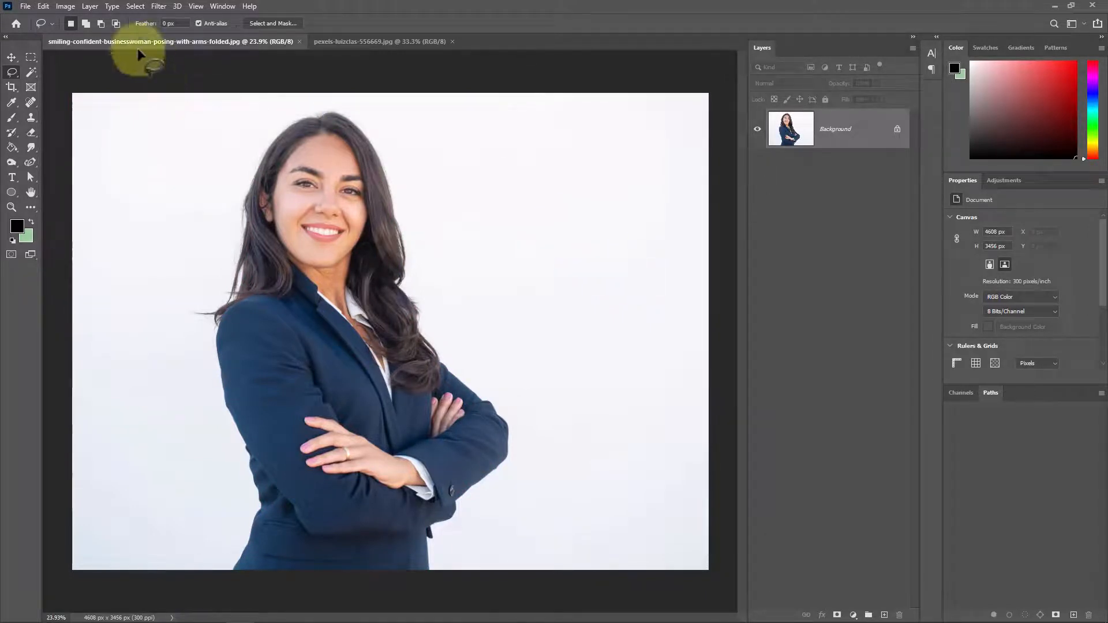
# Select the woman in the Background photo with the automatic Subject selection.
pyautogui.click(138, 6)
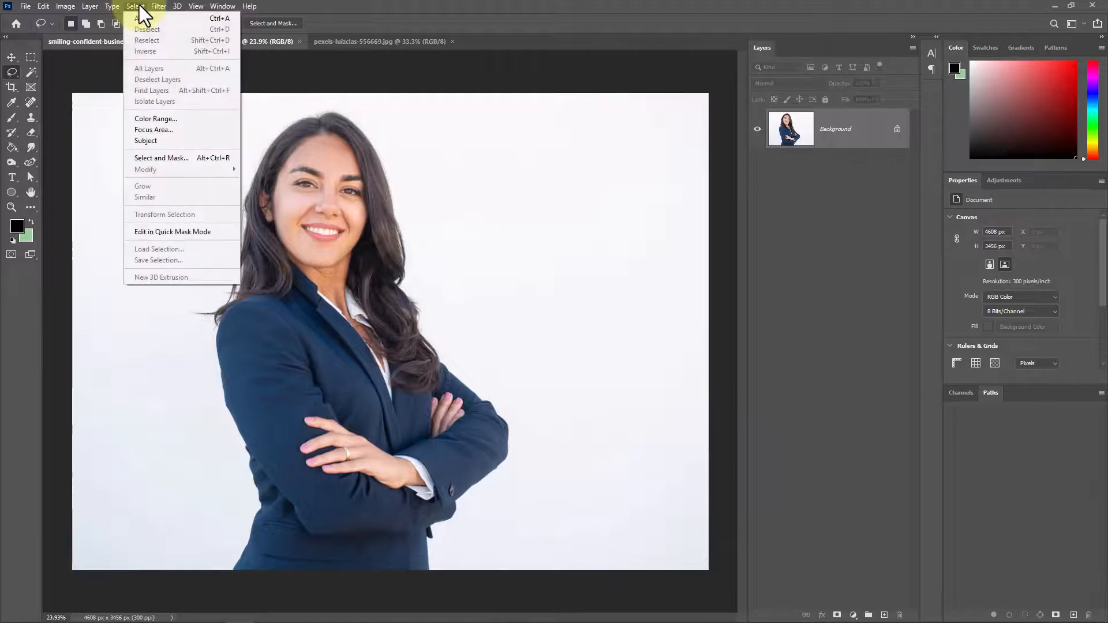
pyautogui.click(186, 139)
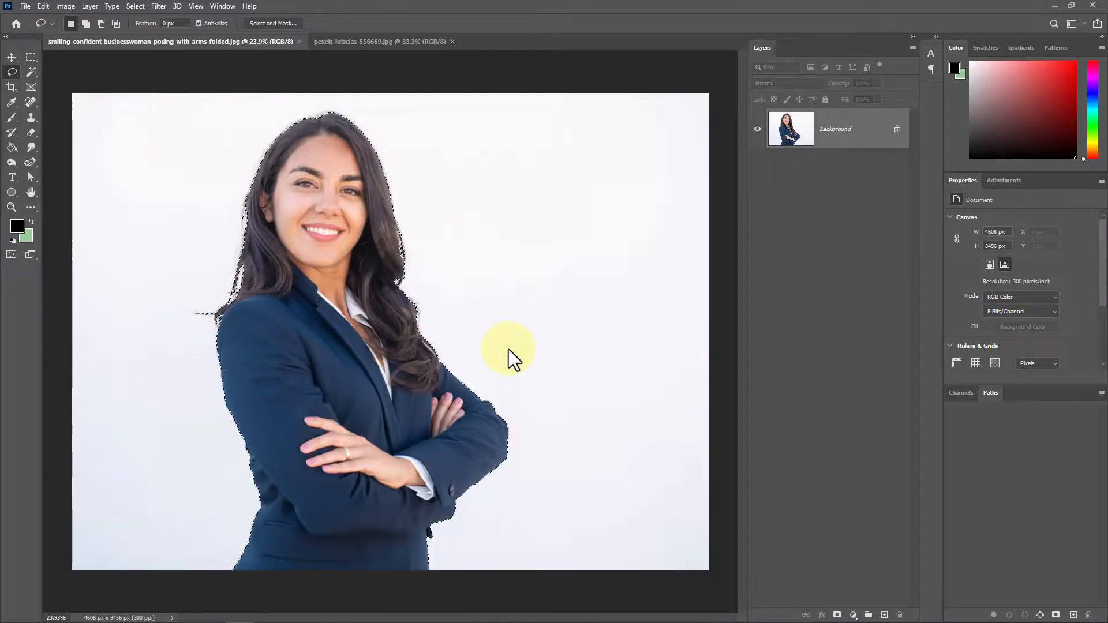
# Try isolating the woman by copying the selection to a new layer and deleting the Background layer, and undo both.
pyautogui.hotkey('ctrl', 'j')
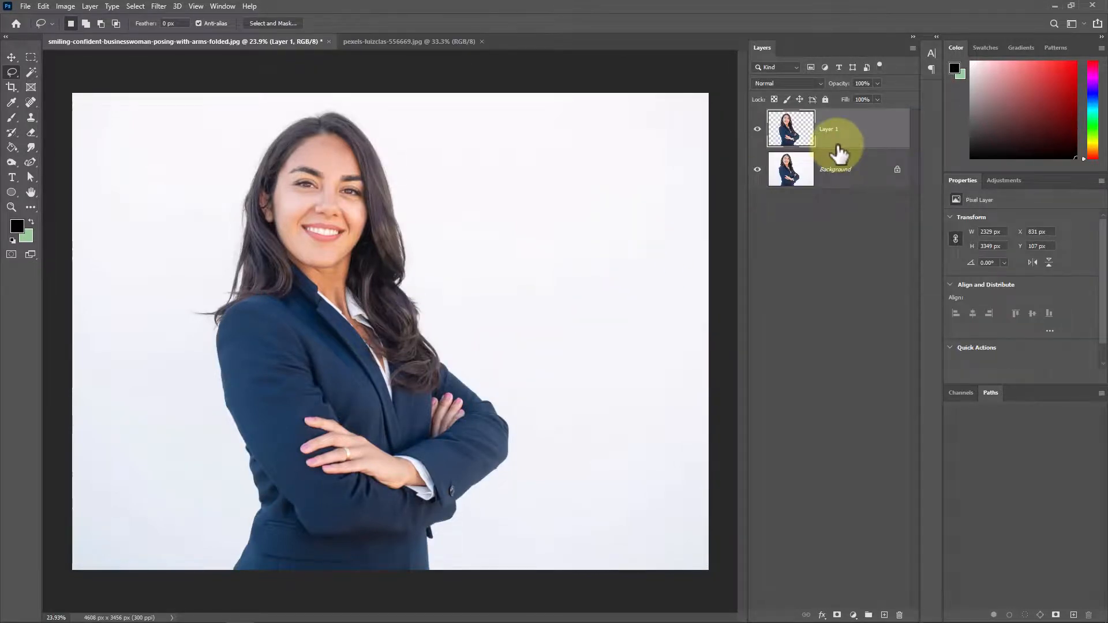
pyautogui.click(841, 173)
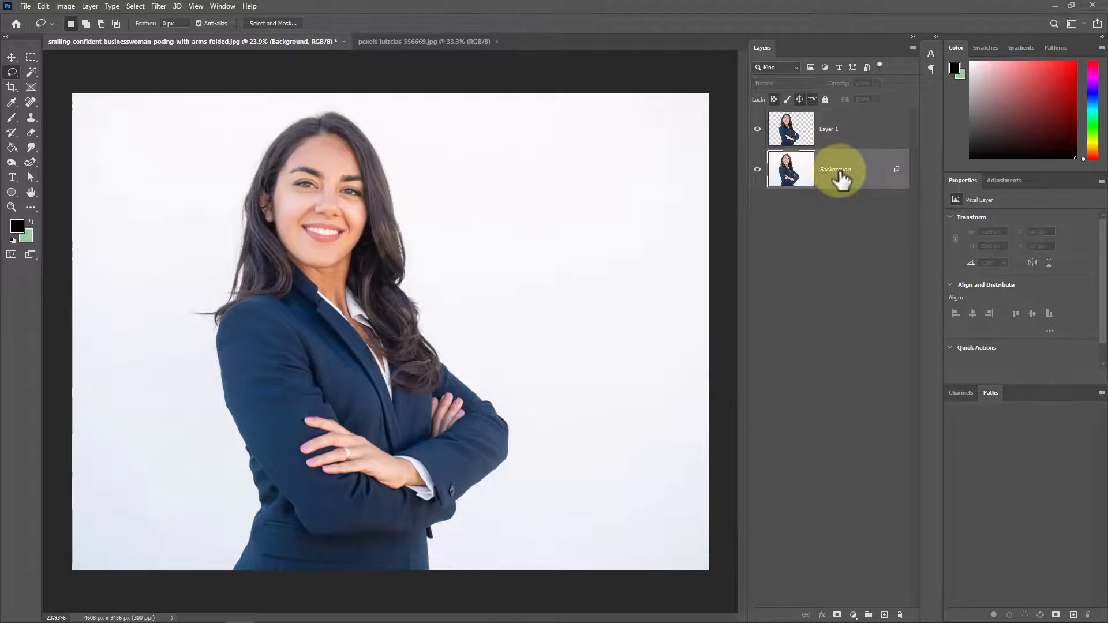
pyautogui.press('Delete')
pyautogui.scroll(2, 219, 258)
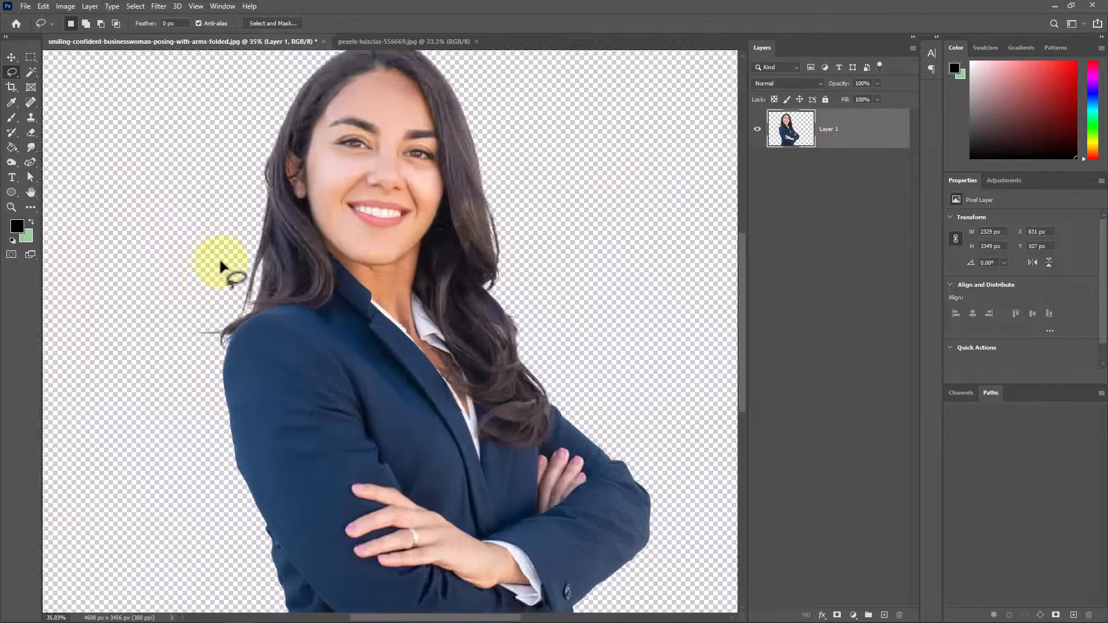
pyautogui.scroll(2, 219, 257)
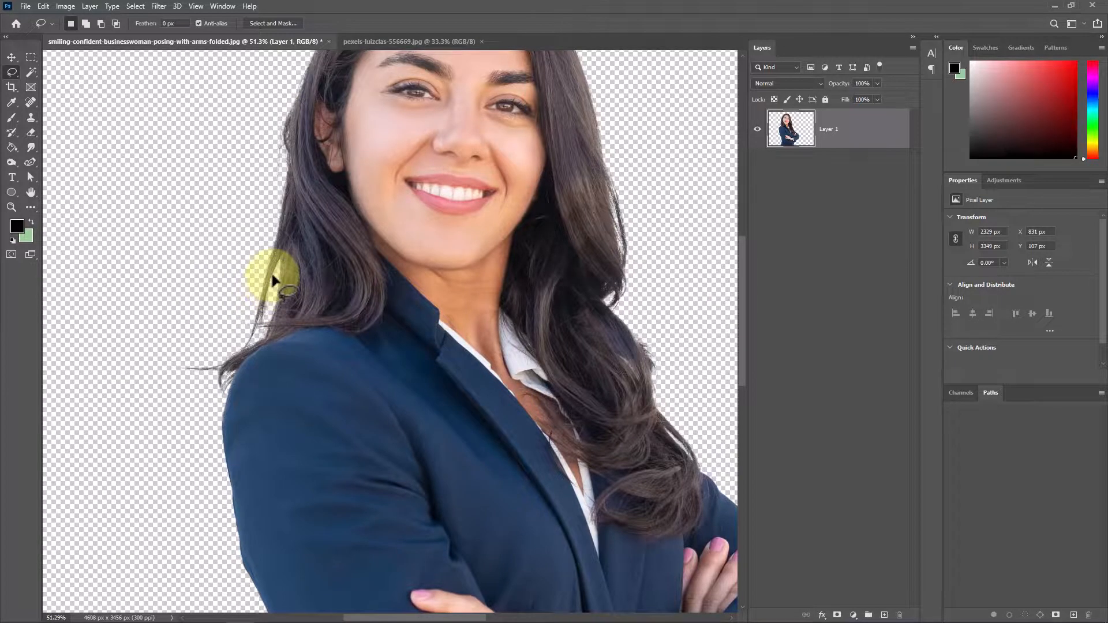
pyautogui.scroll(3, 268, 289)
pyautogui.scroll(-4, 260, 284)
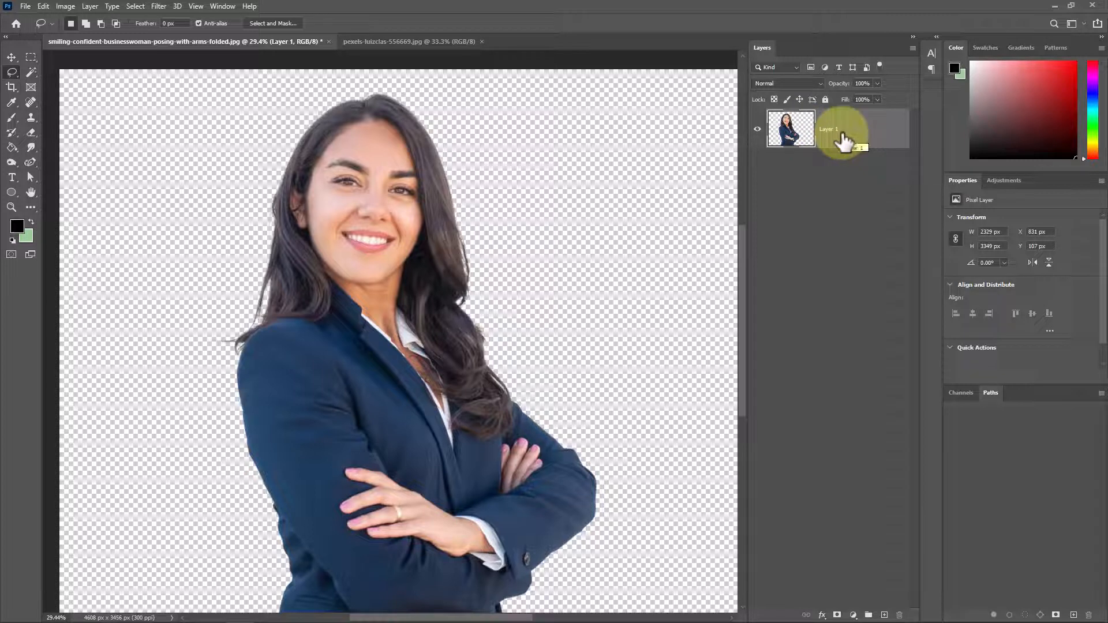
pyautogui.hotkey('ctrl', 'z')
pyautogui.hotkey('ctrl', 'z')
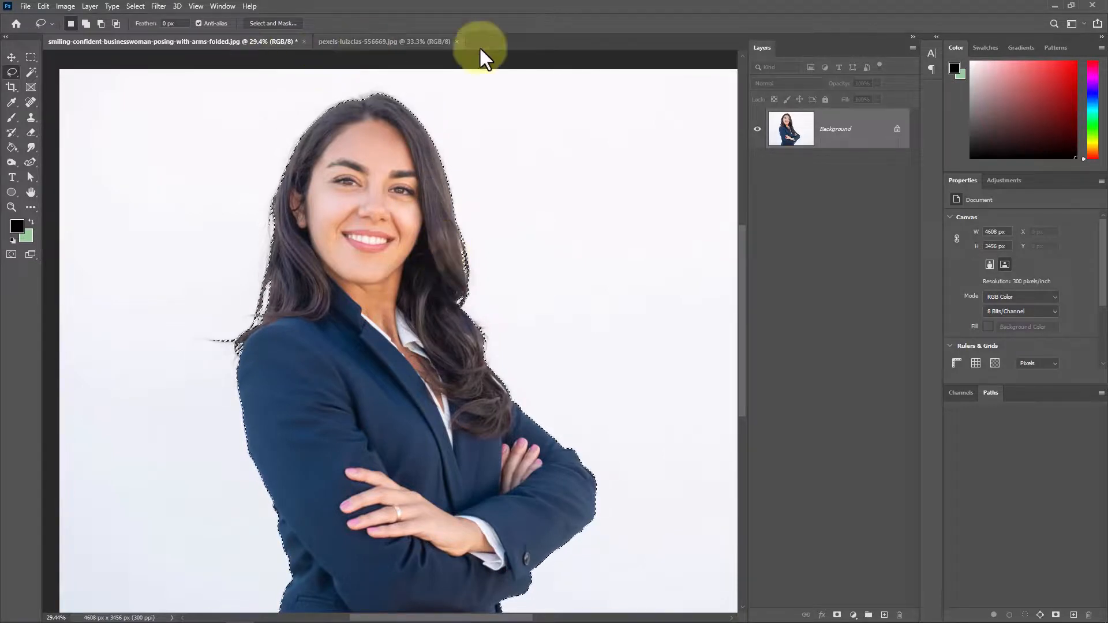
# Add a layer mask to the photo from the woman's selection.
pyautogui.click(837, 615)
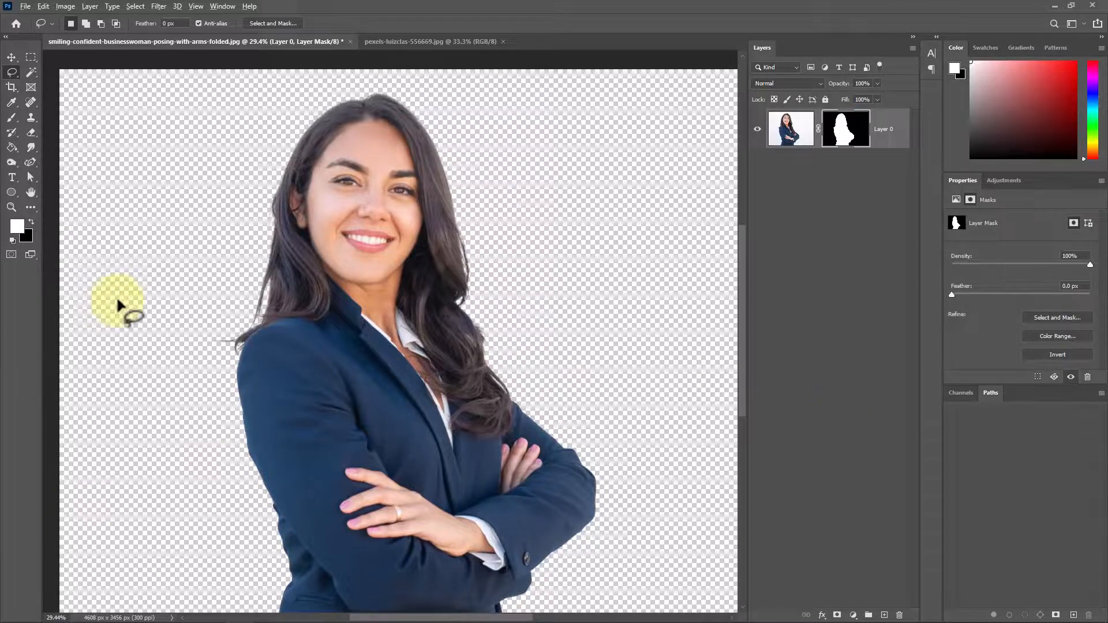
# Paint black on the layer mask with a 125 px brush to hide the loose hair strands above the shoulder's outer edge.
pyautogui.scroll(5, 237, 380)
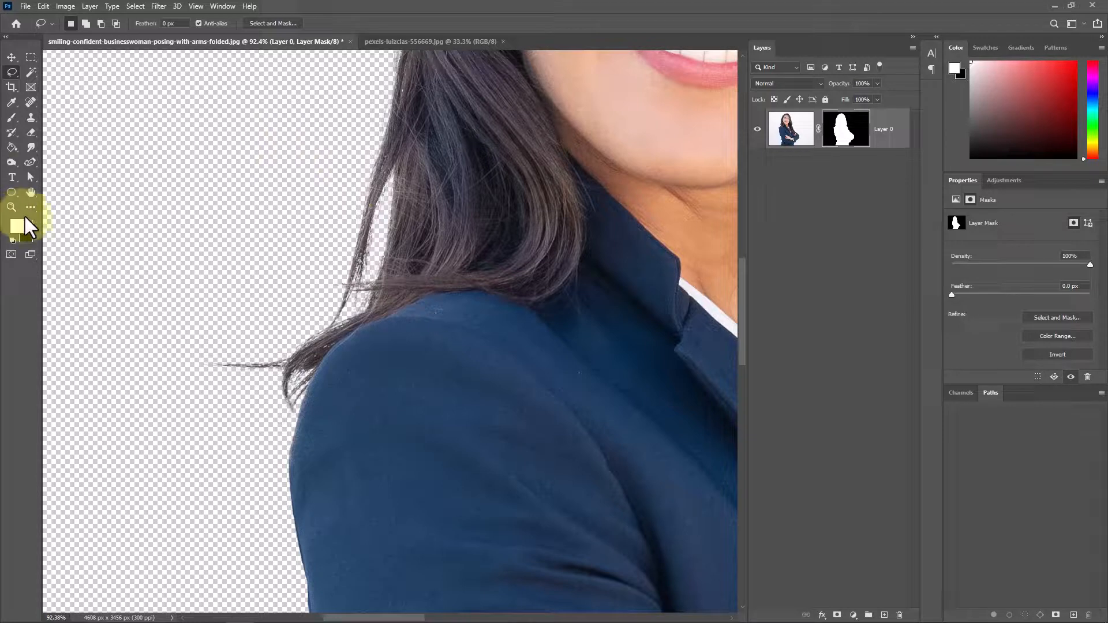
pyautogui.click(11, 117)
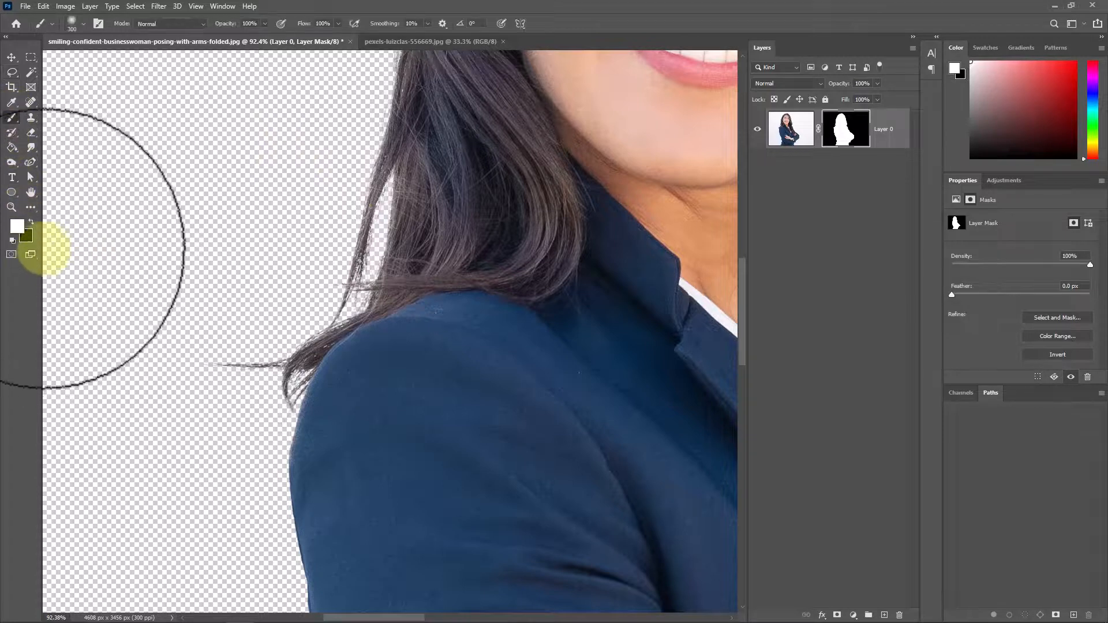
pyautogui.click(31, 222)
pyautogui.moveTo(317, 186); pyautogui.dragTo(316, 228)
pyautogui.press('[')
pyautogui.press('[')
pyautogui.press('[')
pyautogui.press('[')
pyautogui.press('[')
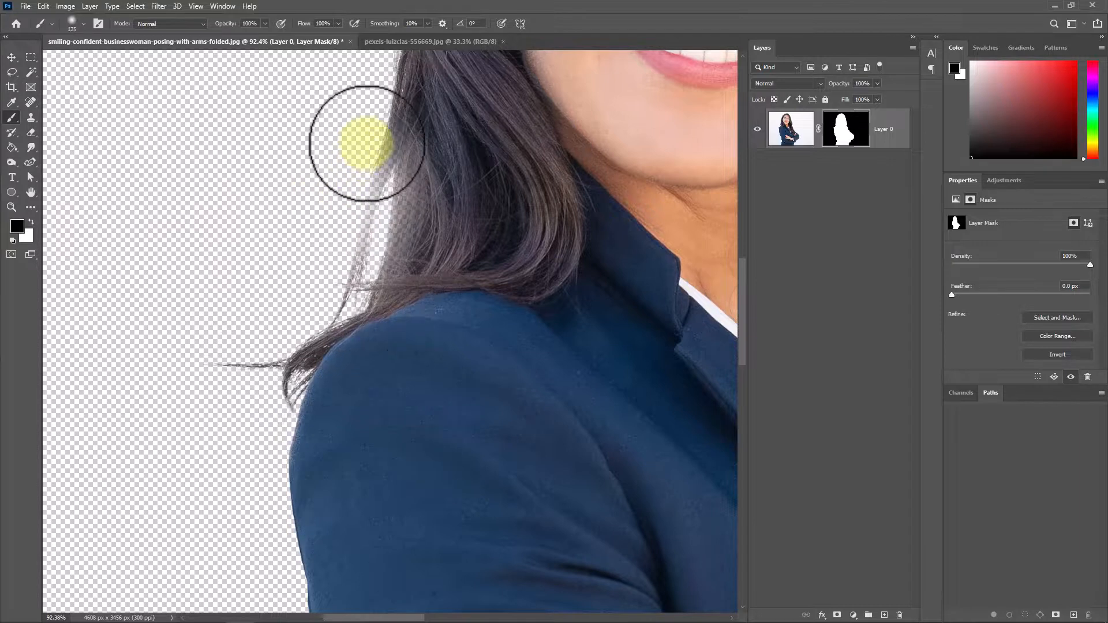
pyautogui.moveTo(366, 144)
pyautogui.mouseDown()
pyautogui.moveTo(324, 284)
pyautogui.moveTo(223, 363)
pyautogui.moveTo(236, 327)
pyautogui.moveTo(220, 347)
pyautogui.moveTo(294, 292)
pyautogui.moveTo(268, 331)
pyautogui.moveTo(322, 287)
pyautogui.moveTo(275, 367)
pyautogui.moveTo(334, 303)
pyautogui.moveTo(277, 377)
pyautogui.moveTo(276, 416)
pyautogui.moveTo(366, 245)
pyautogui.moveTo(377, 133)
pyautogui.moveTo(379, 225)
pyautogui.moveTo(331, 299)
pyautogui.moveTo(393, 123)
pyautogui.moveTo(383, 69)
pyautogui.mouseUp()
# Reduce the brush to 80 px and paint white on the mask to restore the hair strands and shoulder edge.
pyautogui.press('[')
pyautogui.press('[')
pyautogui.press('[')
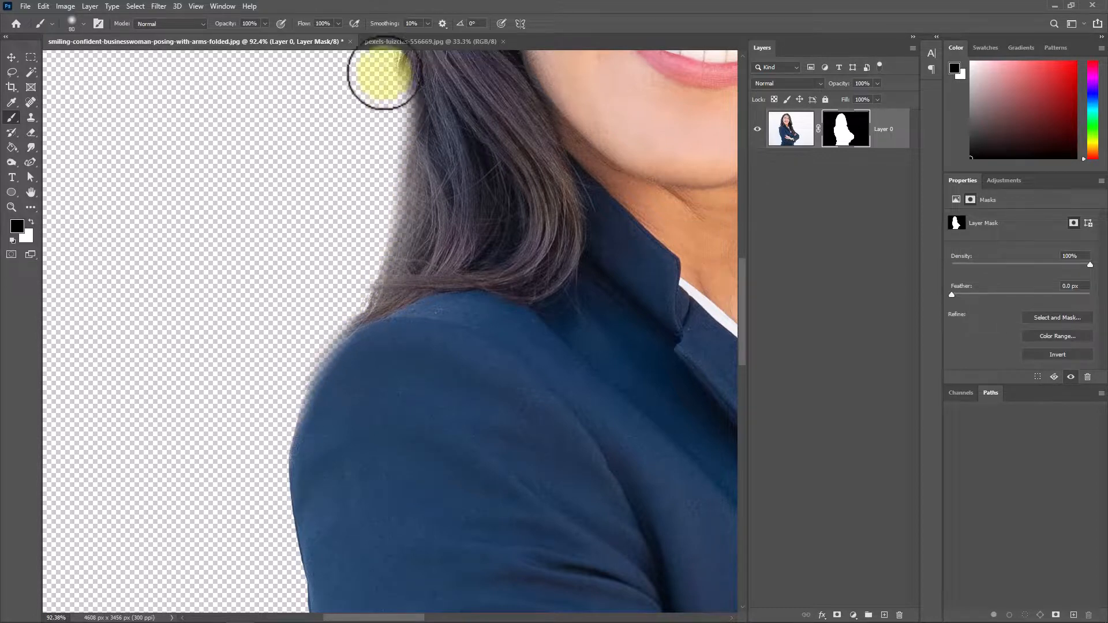
pyautogui.click(31, 221)
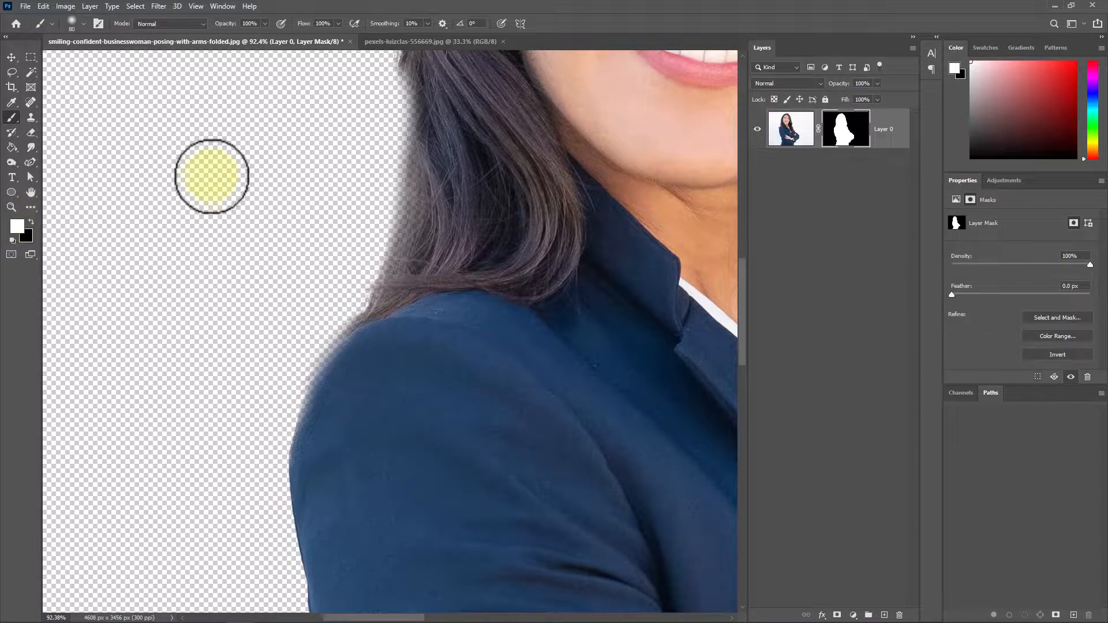
pyautogui.moveTo(384, 92)
pyautogui.mouseDown()
pyautogui.moveTo(362, 243)
pyautogui.moveTo(391, 235)
pyautogui.moveTo(299, 341)
pyautogui.moveTo(258, 438)
pyautogui.moveTo(287, 429)
pyautogui.moveTo(407, 133)
pyautogui.mouseUp()
pyautogui.scroll(-4, 371, 289)
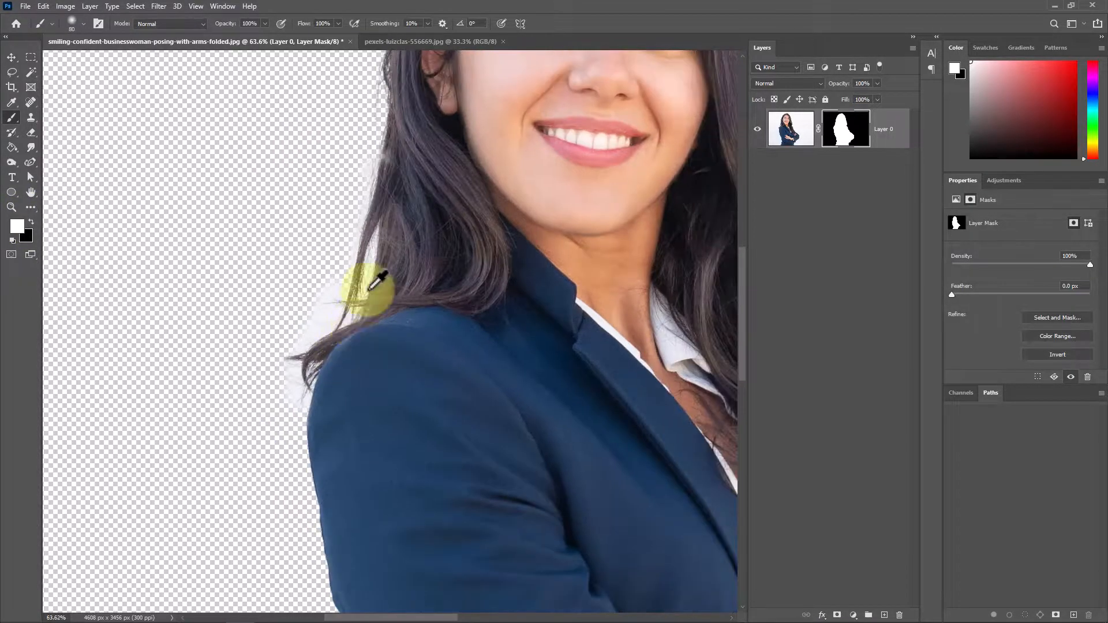
pyautogui.scroll(-2, 574, 173)
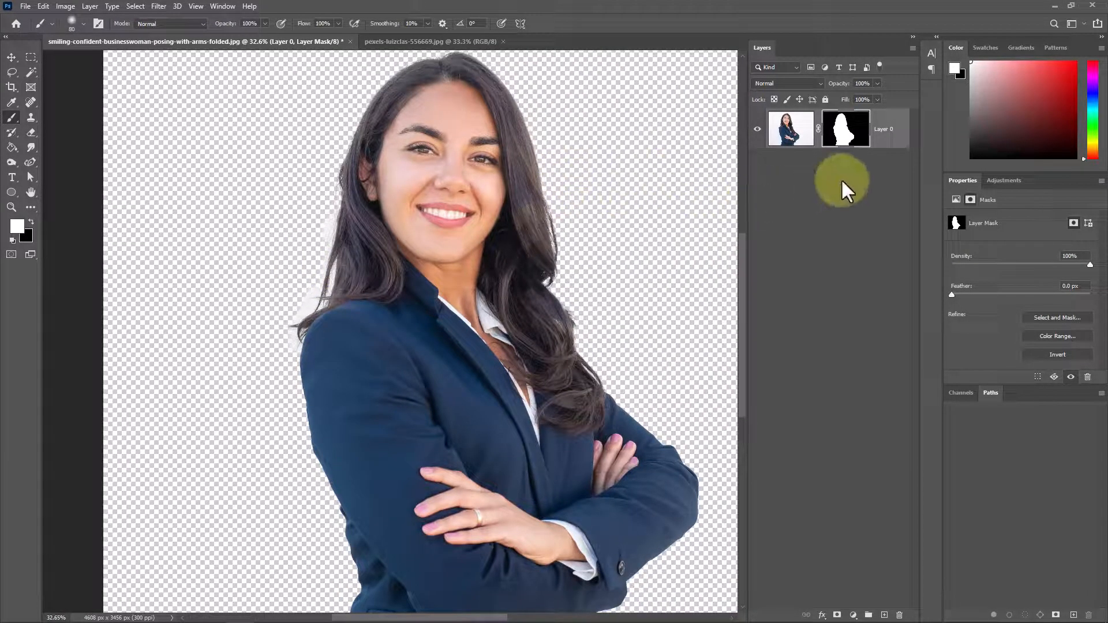
# Load the shape of Layer 0's mask as a selection with Add Mask To Selection.
pyautogui.rightClick(849, 131)
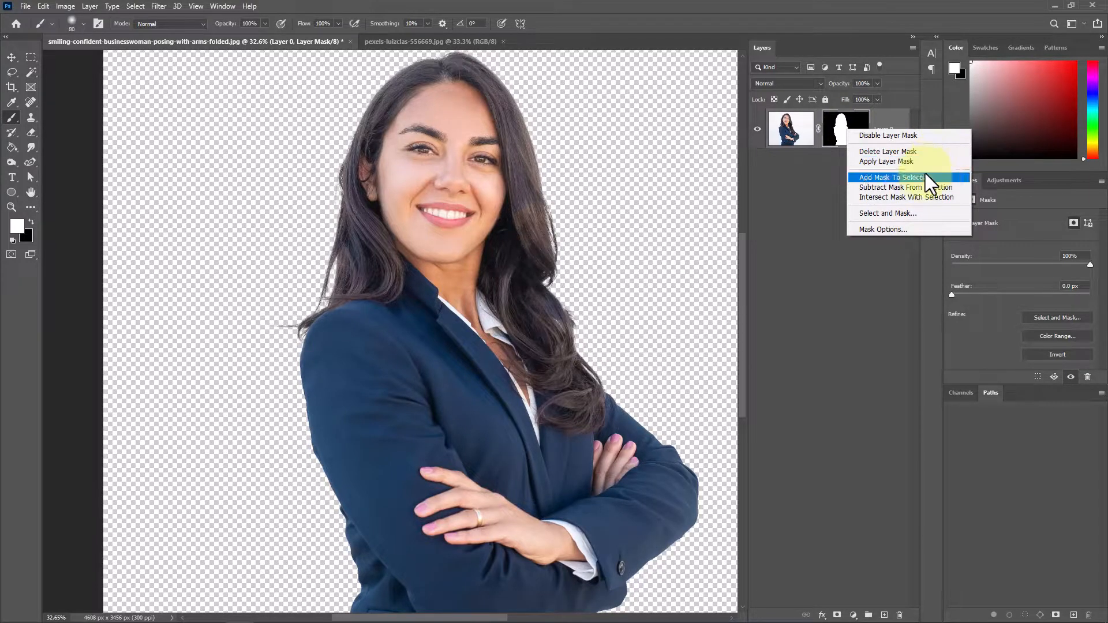
pyautogui.click(926, 173)
# Try applying the layer mask permanently to Layer 0 and undo it.
pyautogui.rightClick(842, 136)
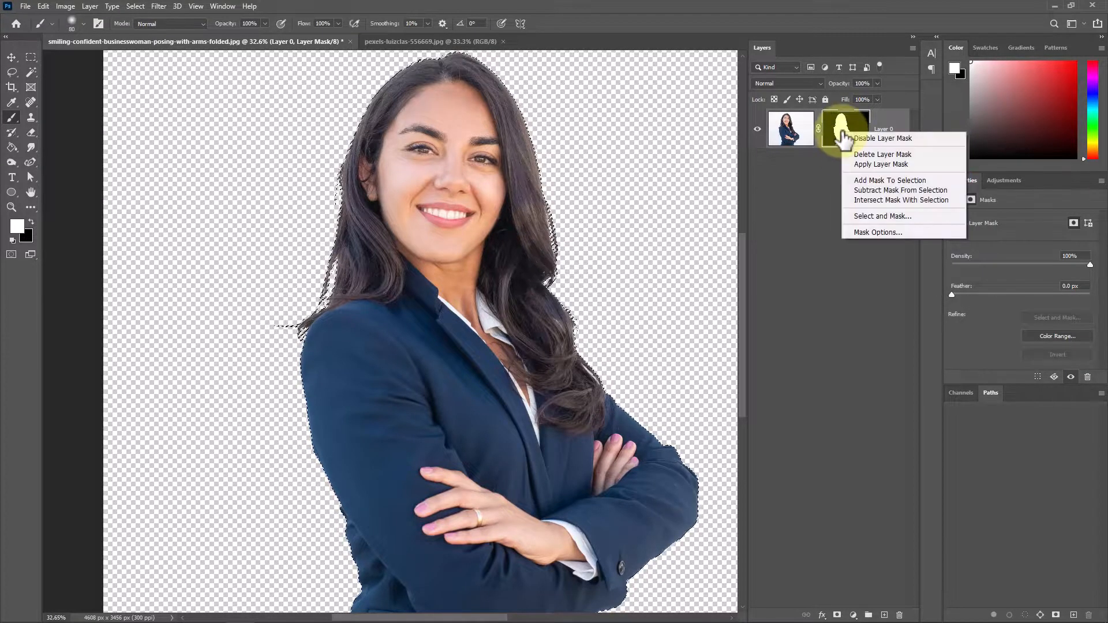
pyautogui.click(914, 165)
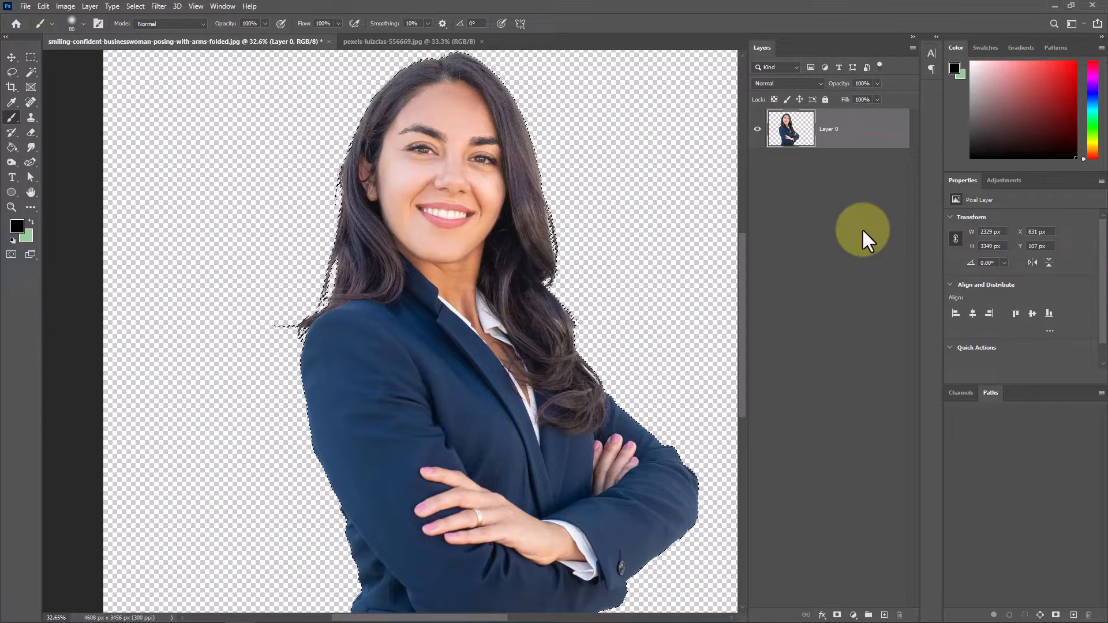
pyautogui.hotkey('ctrl', 'z')
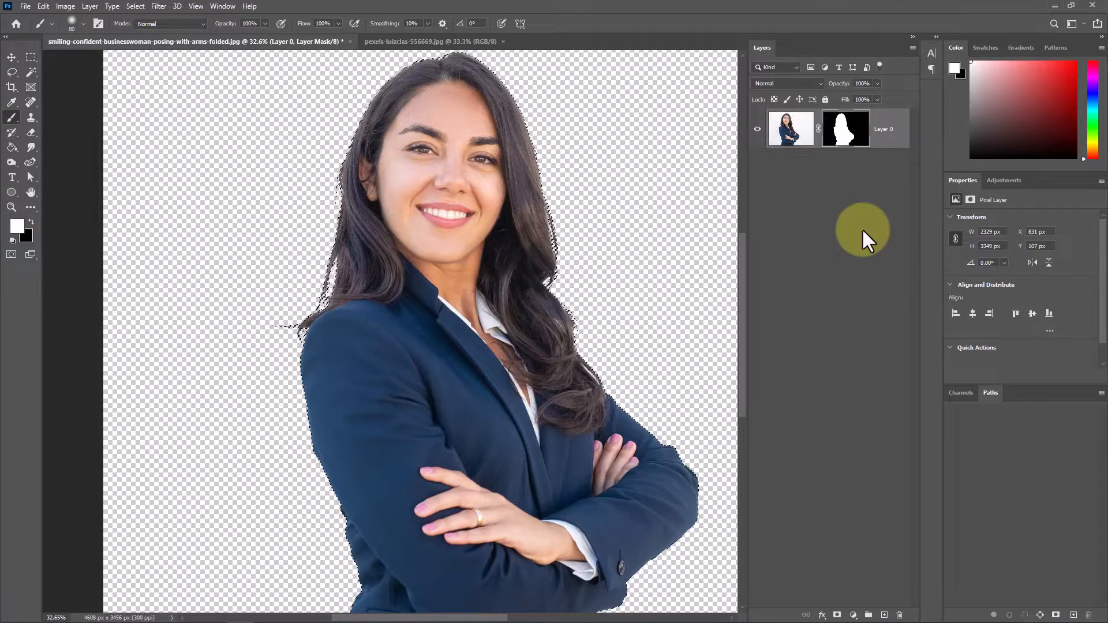